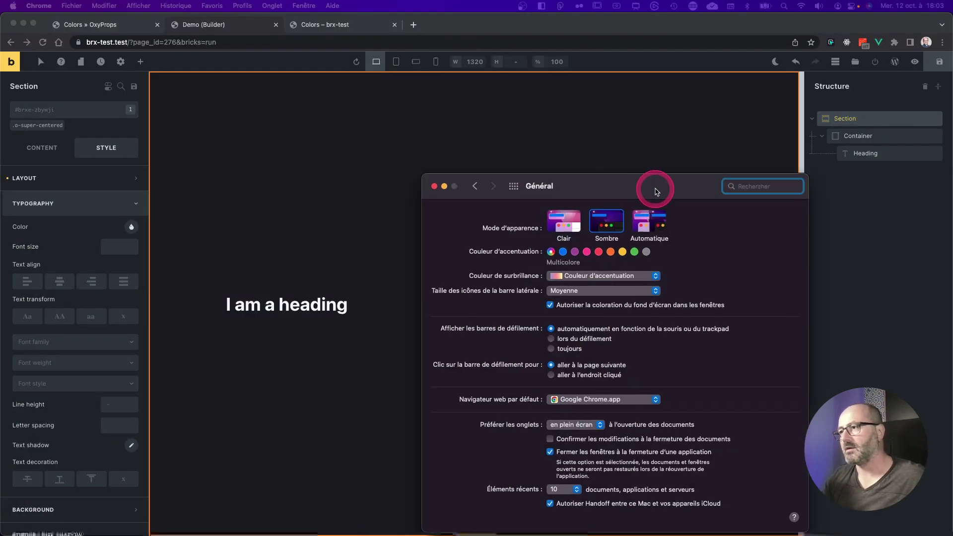
Switch the macOS appearance mode to Clair and move the preferences window away from the builder's heading.
{"action": "left_click_drag", "start_coordinate": [655, 187], "coordinate": [673, 145]}
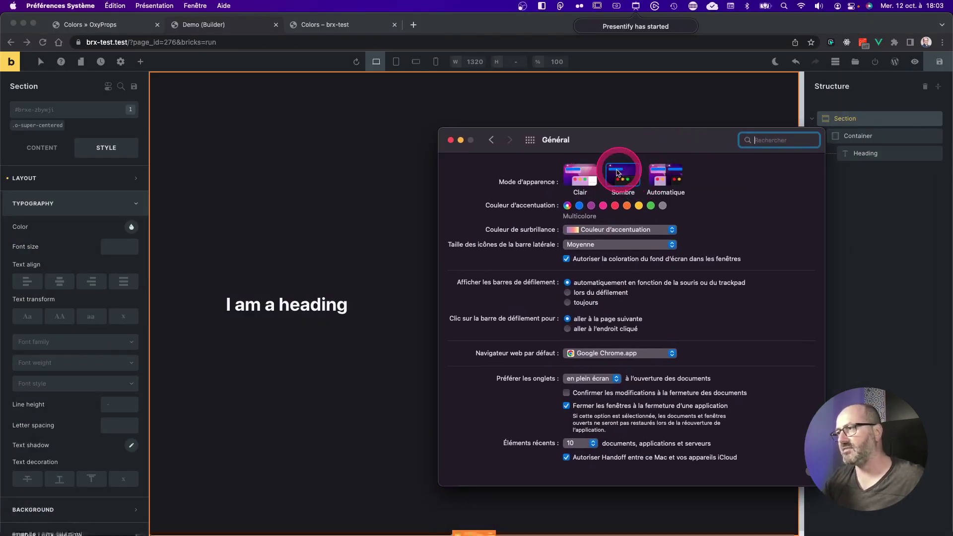
{"action": "left_click", "coordinate": [584, 175]}
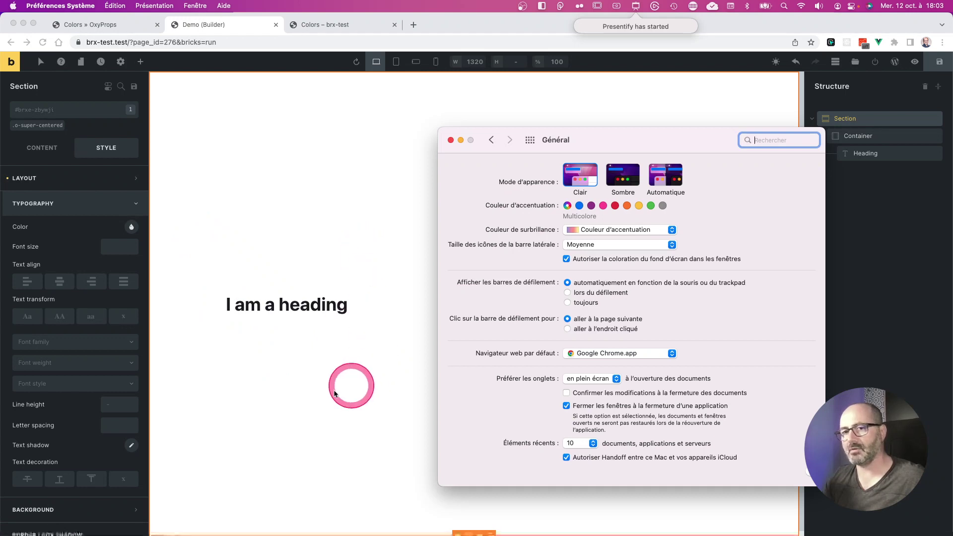
{"action": "left_click_drag", "start_coordinate": [627, 141], "coordinate": [749, 410]}
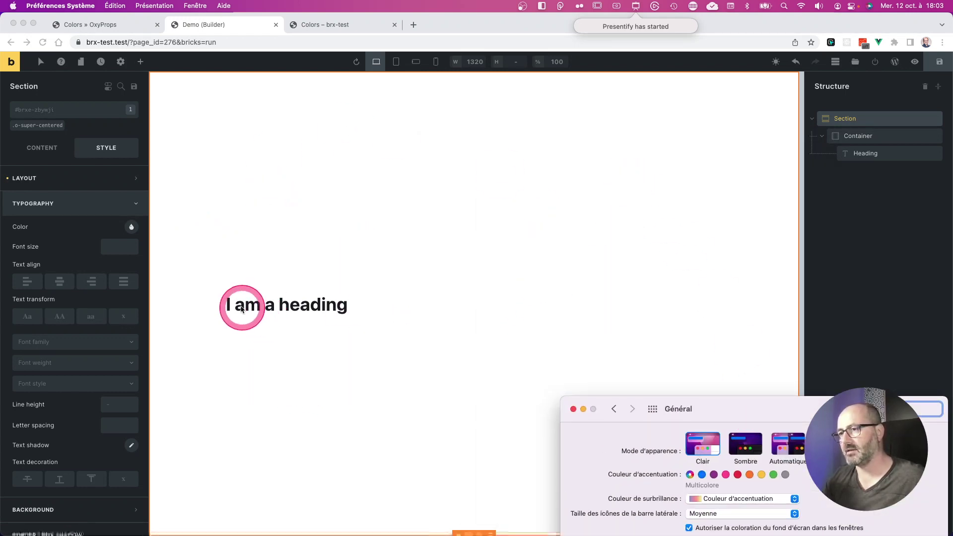
Set the macOS appearance mode back to Sombre and quit System Preferences.
{"action": "left_click_drag", "start_coordinate": [755, 406], "coordinate": [668, 178]}
{"action": "left_click", "coordinate": [657, 214]}
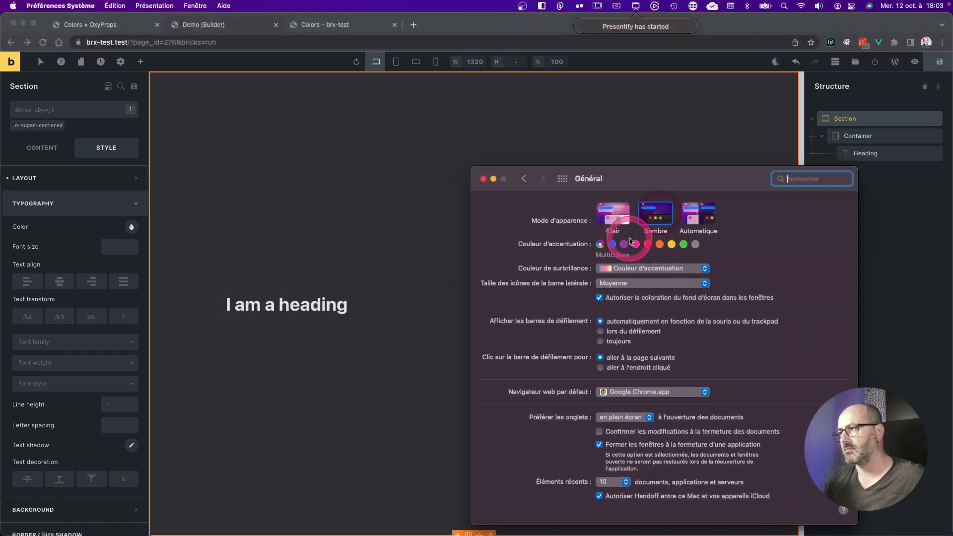
{"action": "key", "text": "super+q"}
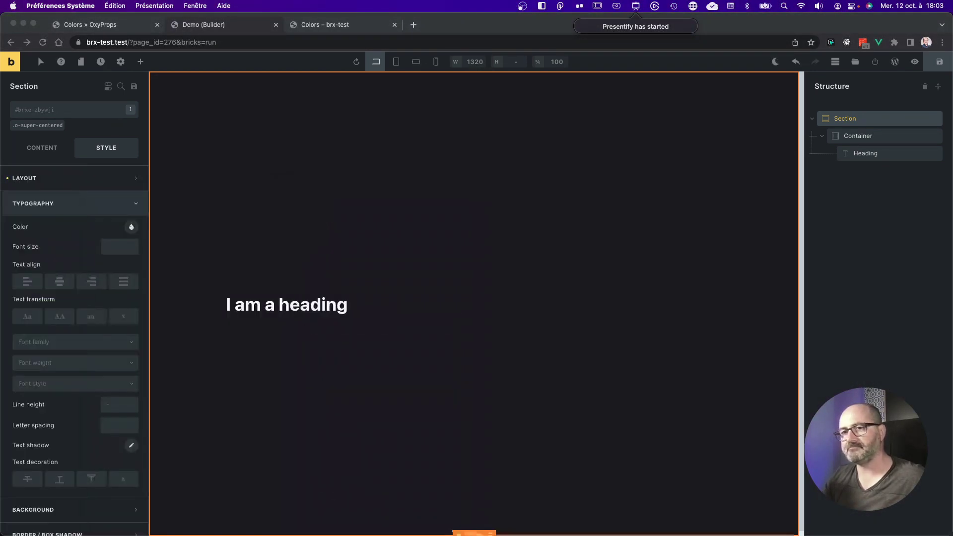
Put the browser in full screen and toggle the builder canvas to light mode and back to dark.
{"action": "key", "text": "ctrl+super+f"}
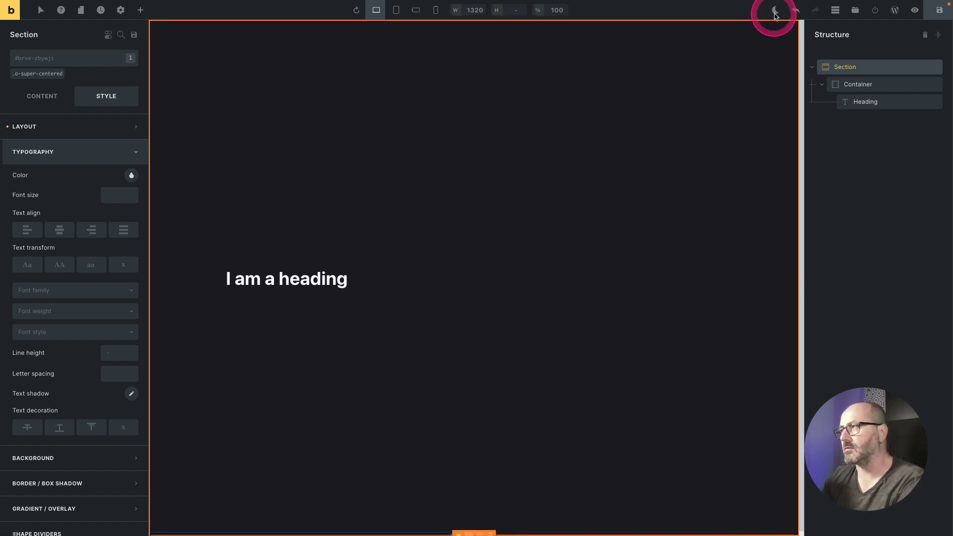
{"action": "key", "text": "ctrl+shift+a"}
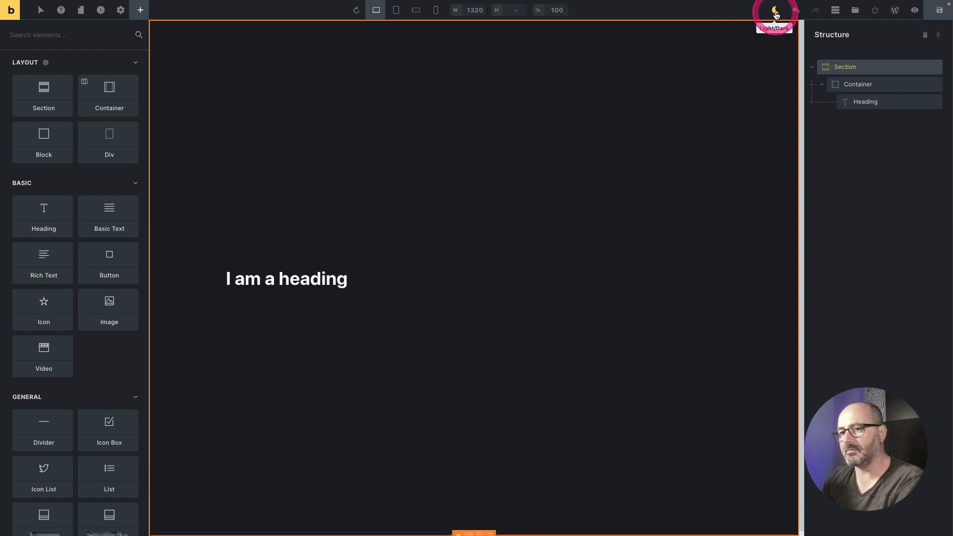
{"action": "left_click", "coordinate": [775, 10]}
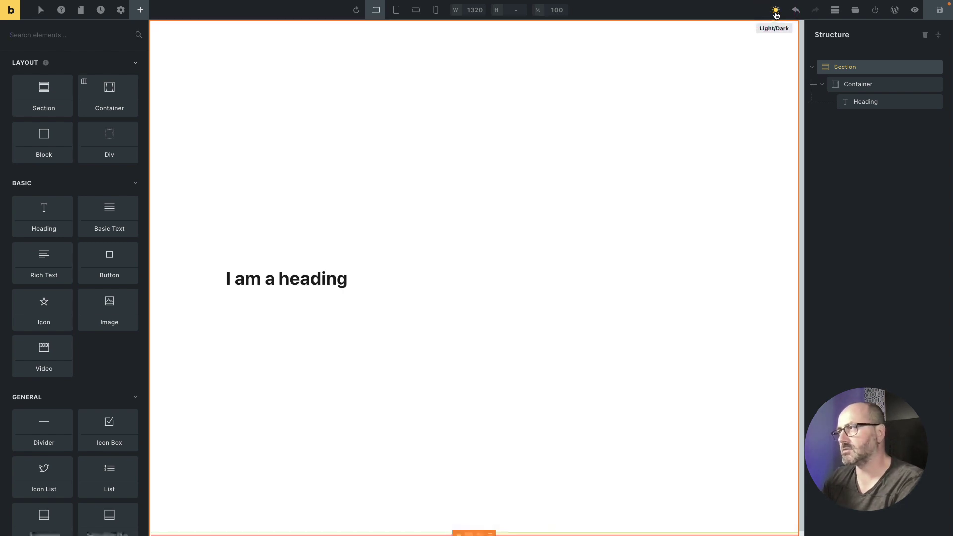
{"action": "left_click", "coordinate": [776, 11]}
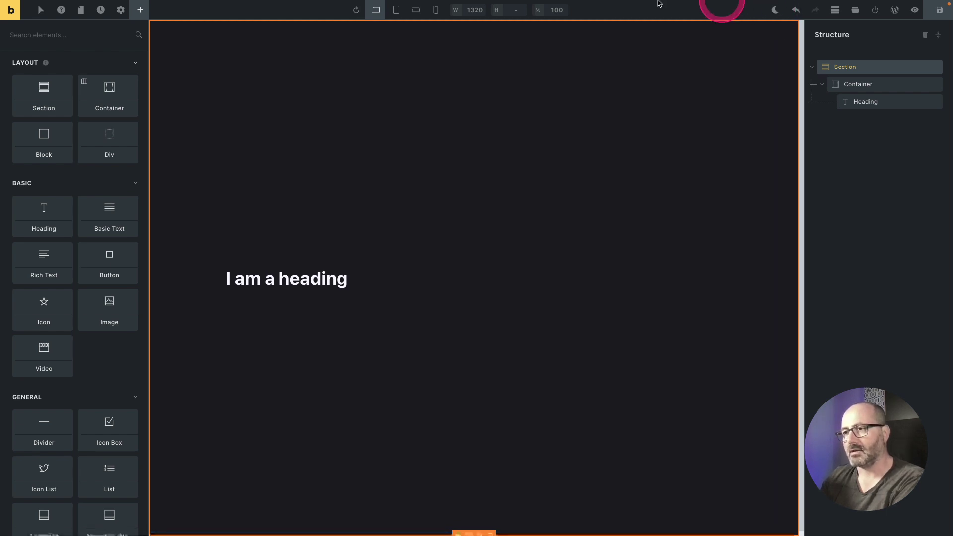
Open the typography color picker of the "I am a heading" element and place the color grid above the heading.
{"action": "left_click", "coordinate": [311, 276]}
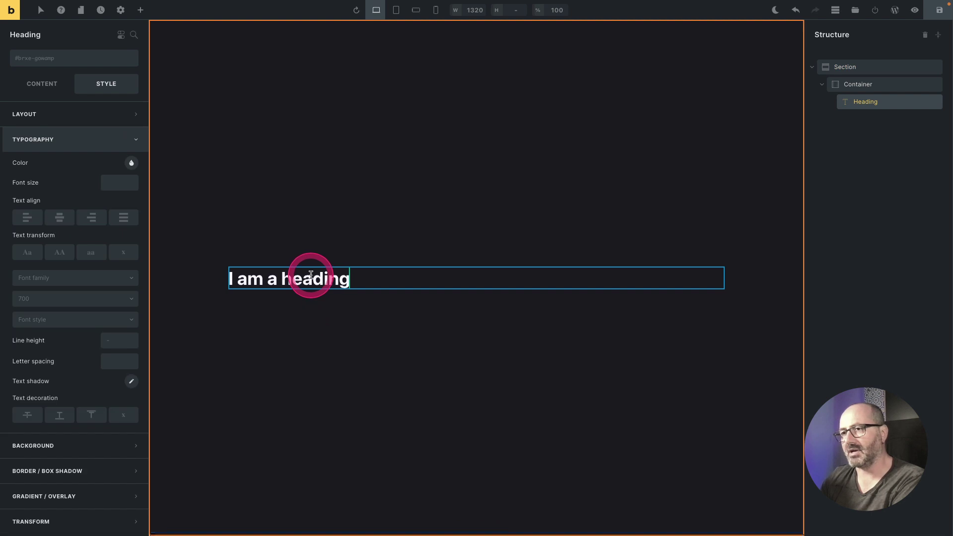
{"action": "left_click", "coordinate": [132, 165]}
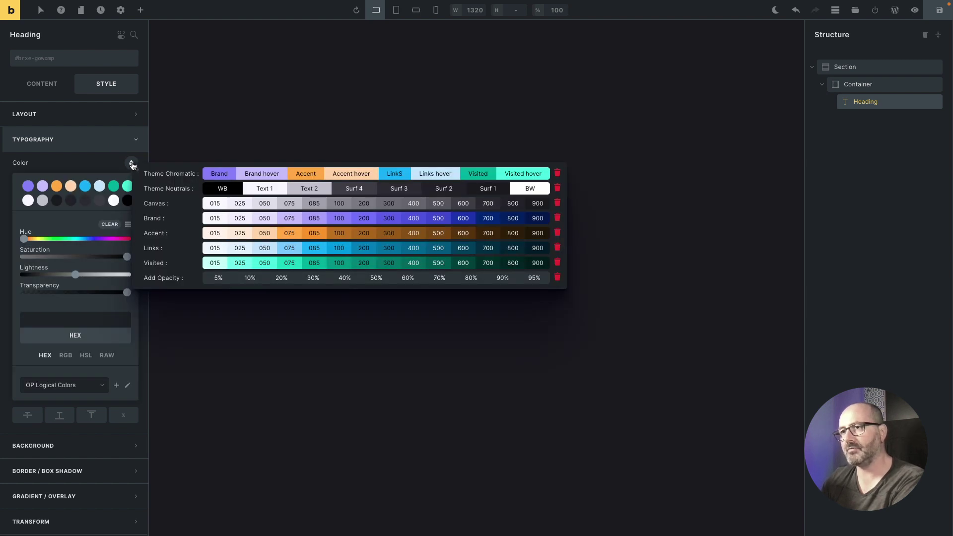
{"action": "left_click_drag", "start_coordinate": [139, 169], "coordinate": [185, 75]}
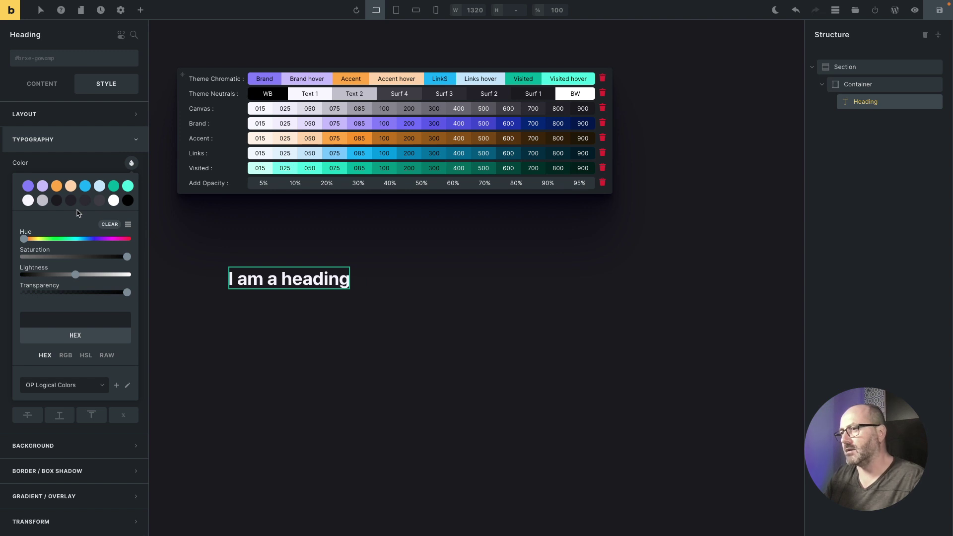
Preview Brand 200 and the Theme Neutrals on the heading in dark mode, and examine the variable names of the picker's neutral swatches.
{"action": "left_click", "coordinate": [125, 224]}
{"action": "left_click", "coordinate": [402, 123]}
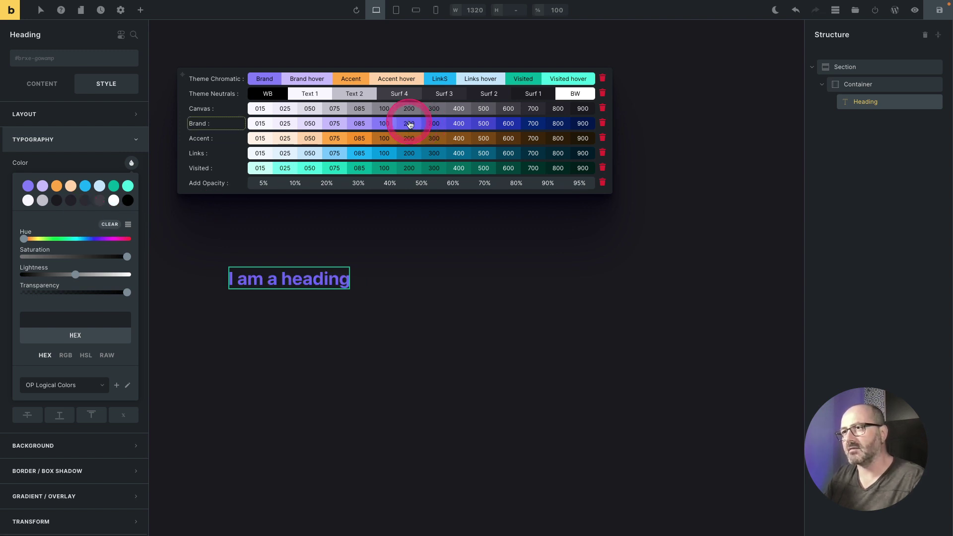
{"action": "left_click", "coordinate": [298, 100]}
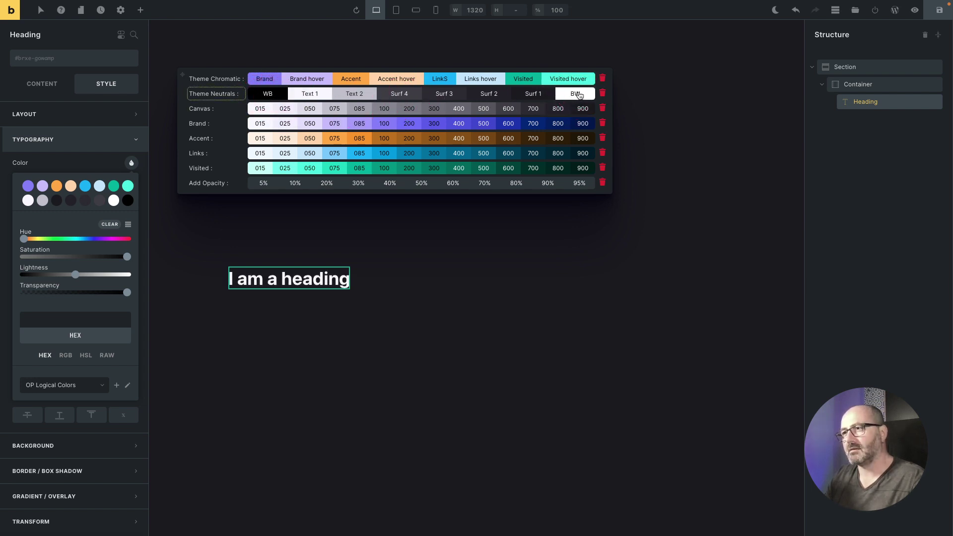
{"action": "left_click", "coordinate": [50, 211]}
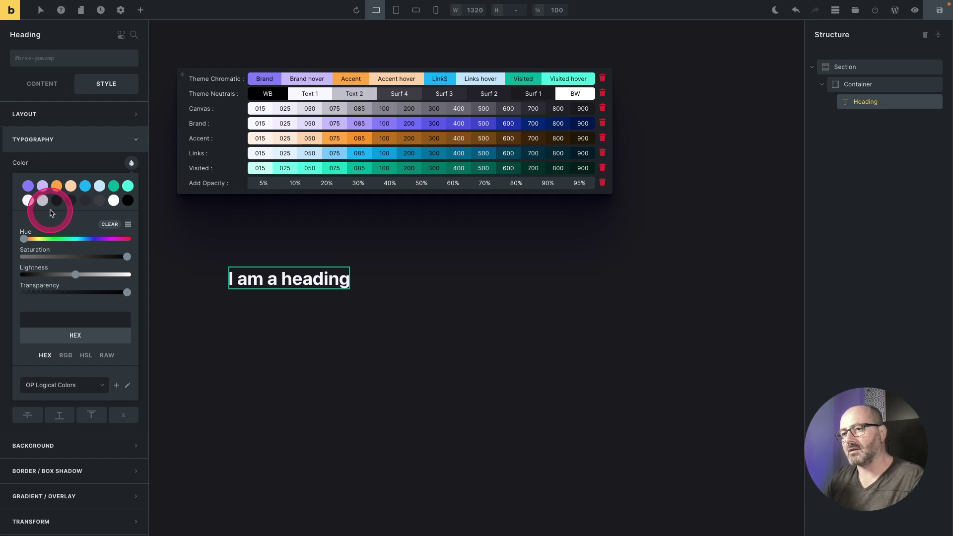
{"action": "left_click", "coordinate": [27, 201]}
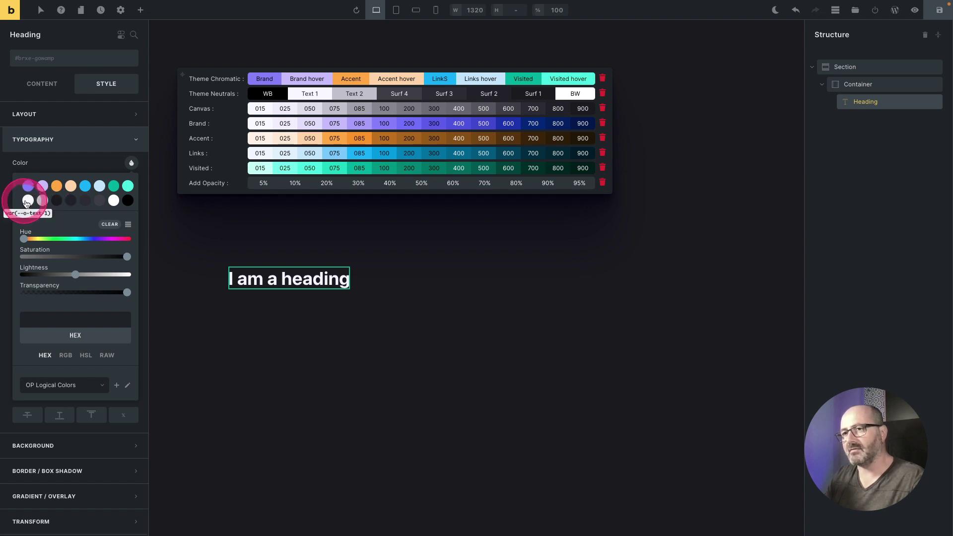
{"action": "left_click", "coordinate": [57, 202]}
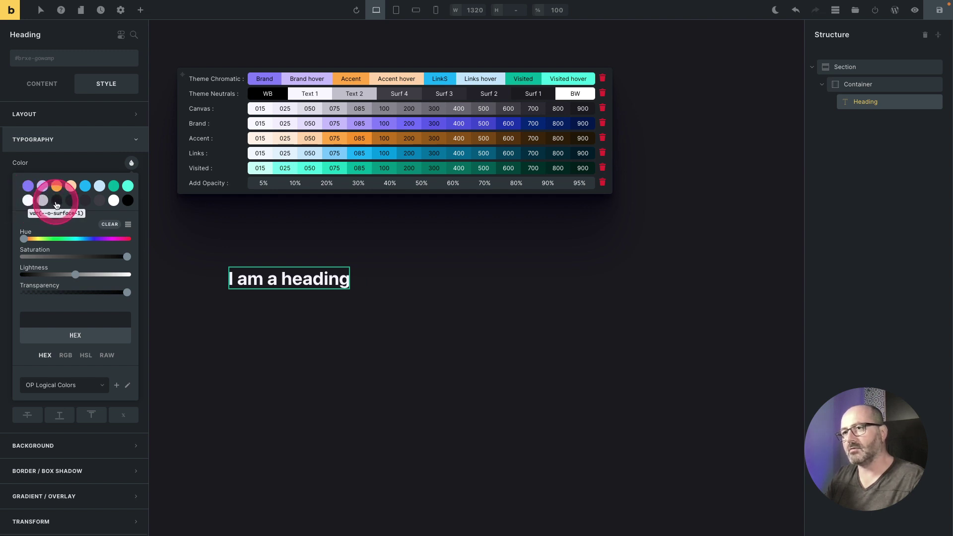
{"action": "left_click", "coordinate": [113, 201]}
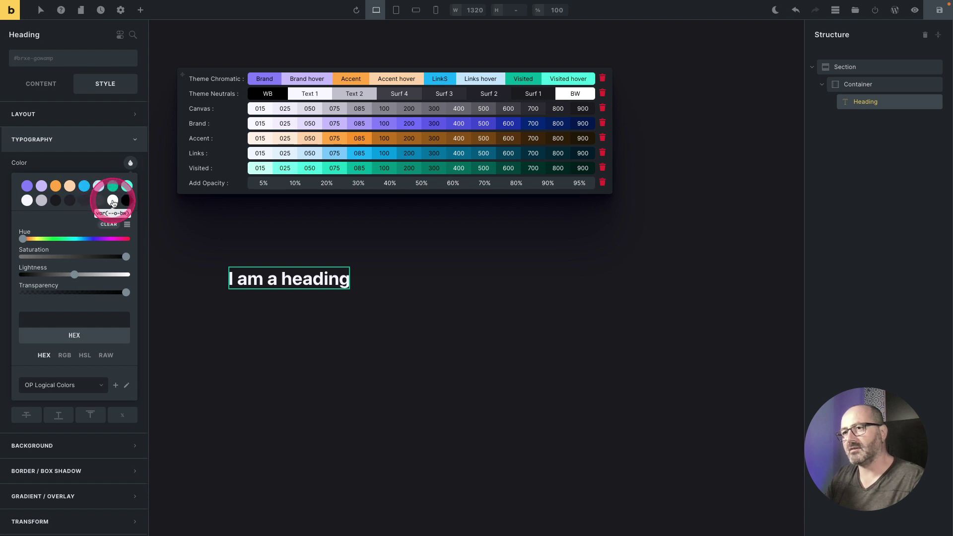
{"action": "left_click", "coordinate": [126, 201]}
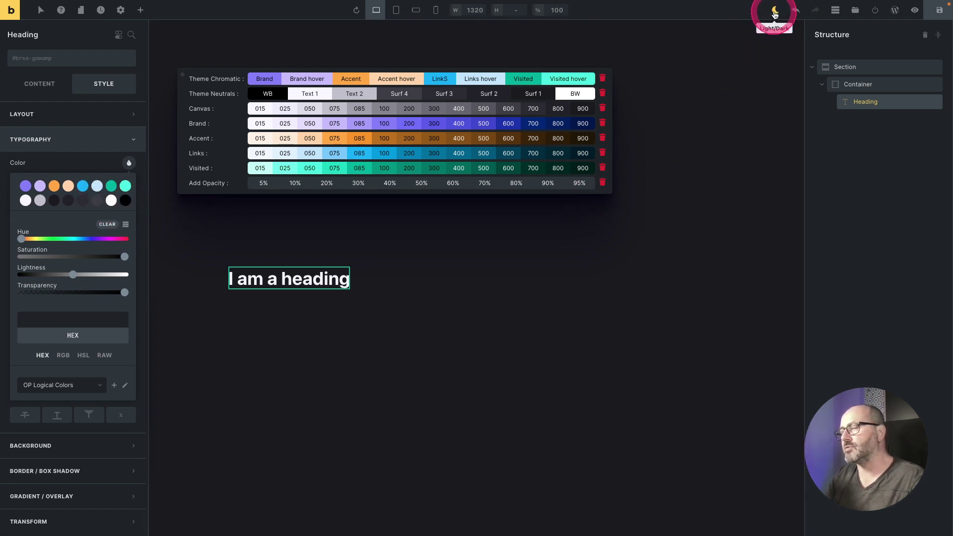
Switch the canvas to light mode, reopen the heading's typography color picker and place the color grid above the heading.
{"action": "left_click", "coordinate": [644, 141]}
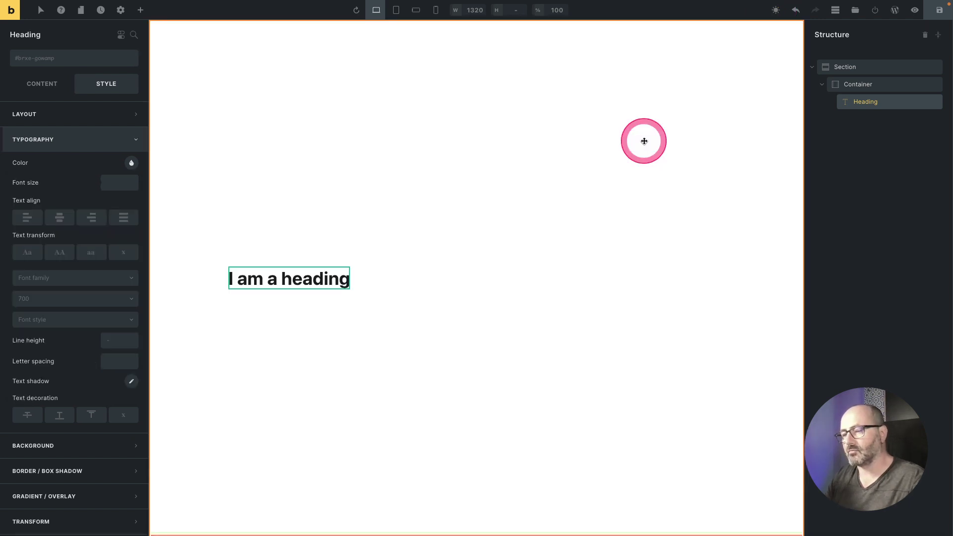
{"action": "mouse_move", "coordinate": [606, 141]}
{"action": "left_mouse_down"}
{"action": "mouse_move", "coordinate": [288, 136]}
{"action": "mouse_move", "coordinate": [228, 144]}
{"action": "left_mouse_up"}
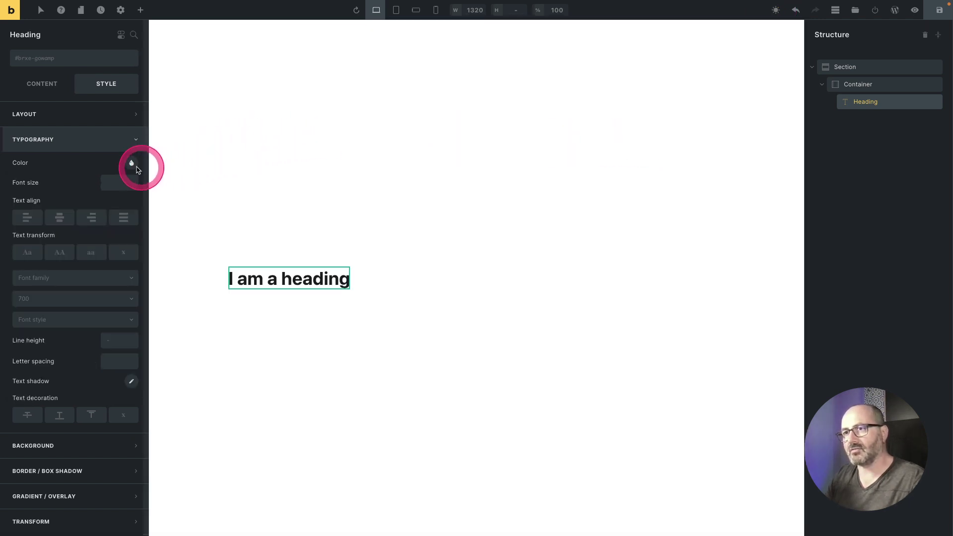
{"action": "left_click", "coordinate": [132, 165]}
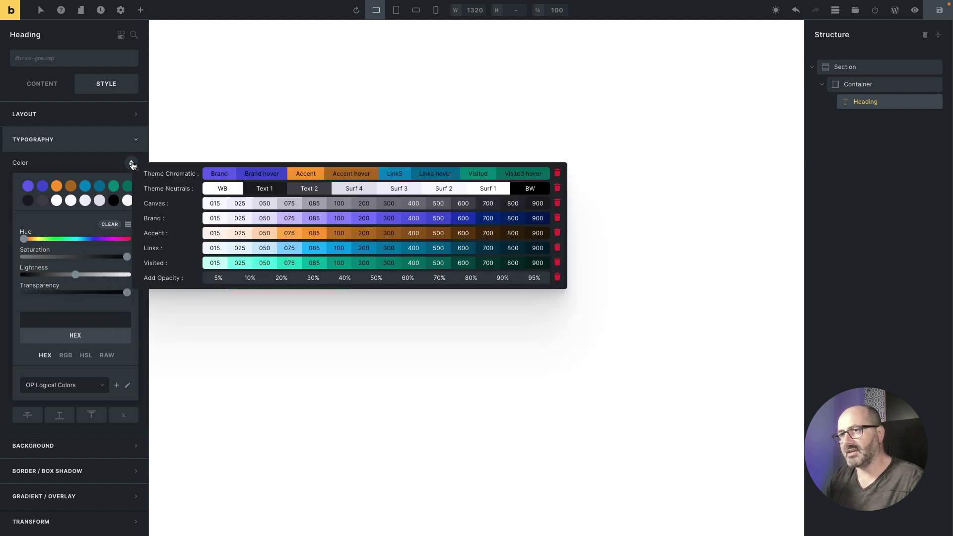
{"action": "left_click_drag", "start_coordinate": [132, 164], "coordinate": [170, 96]}
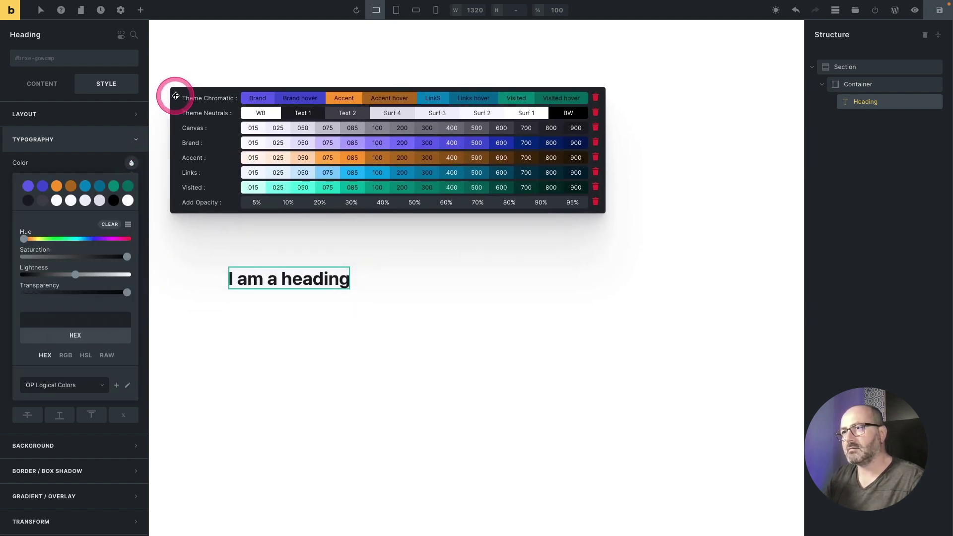
Preview the Theme Neutrals WB, Text 1, Text 2, Surf 1 to 4 and BW on the heading in light mode and check their swatches.
{"action": "left_click", "coordinate": [245, 115]}
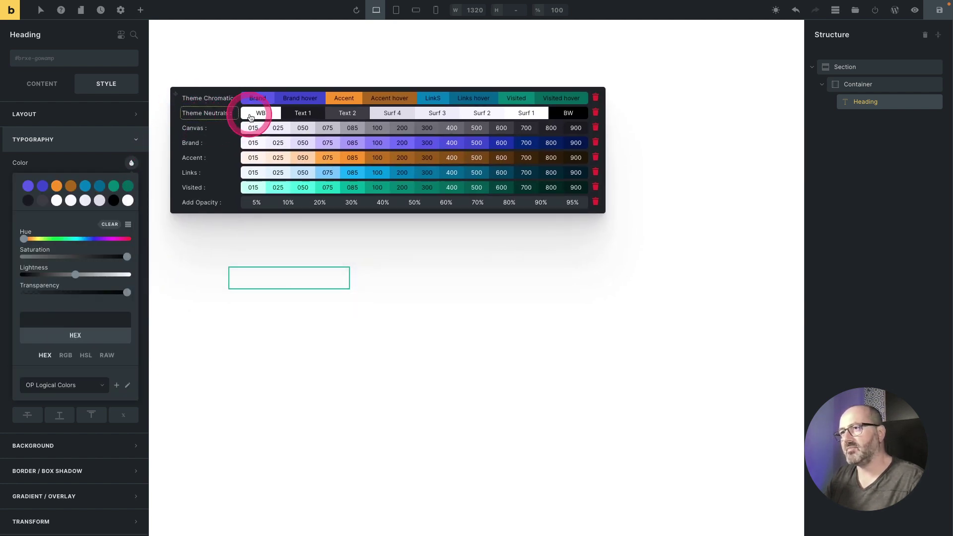
{"action": "left_click", "coordinate": [225, 116]}
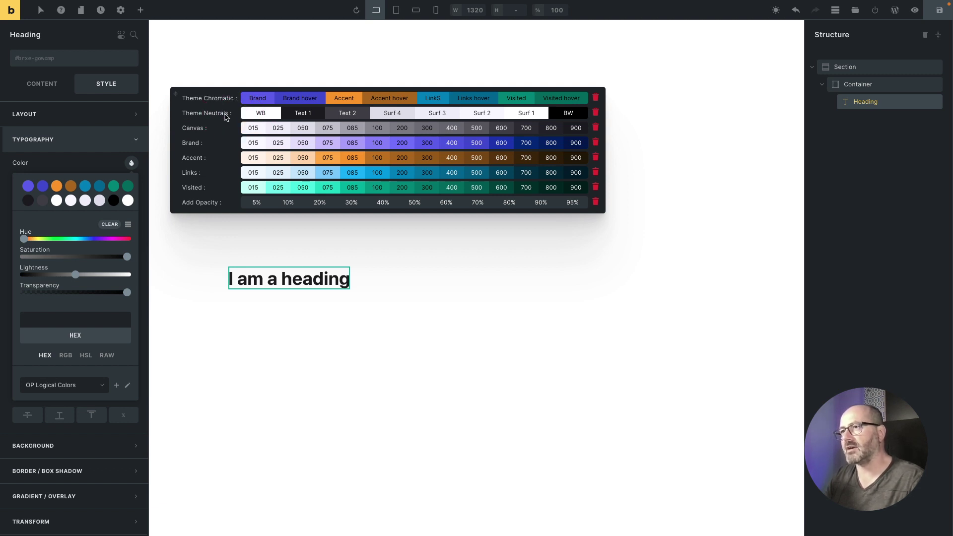
{"action": "left_click", "coordinate": [292, 112]}
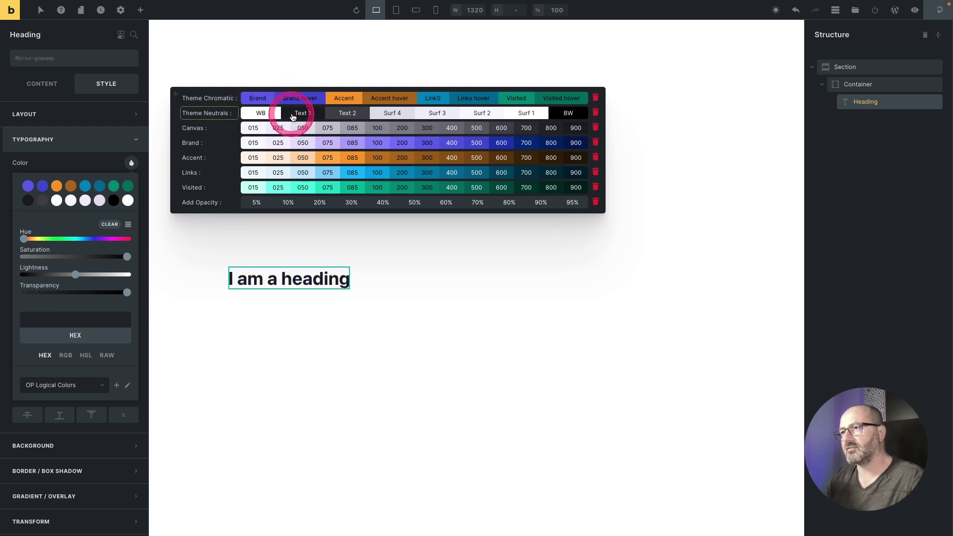
{"action": "left_click", "coordinate": [350, 117]}
{"action": "left_click", "coordinate": [298, 113]}
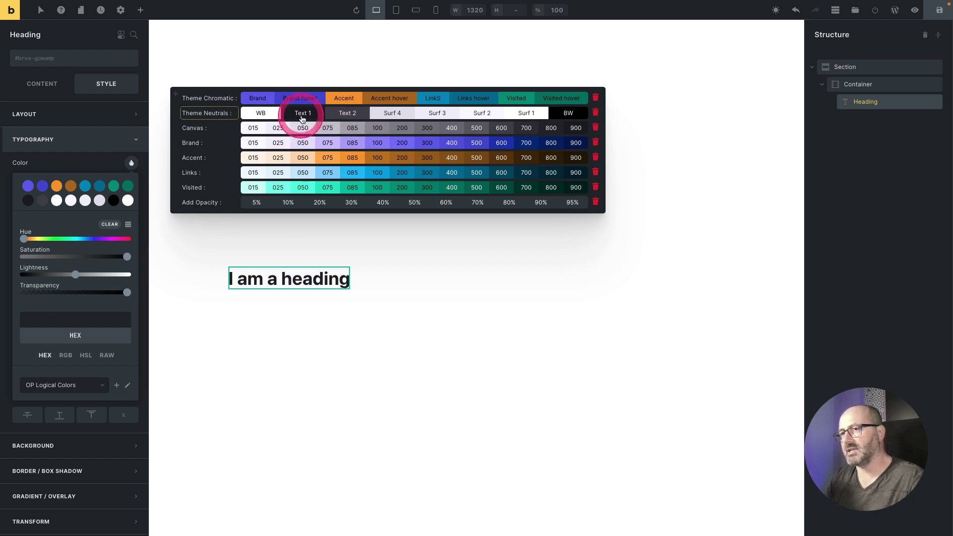
{"action": "left_click", "coordinate": [342, 113]}
{"action": "left_click", "coordinate": [323, 119]}
{"action": "left_click", "coordinate": [392, 113]}
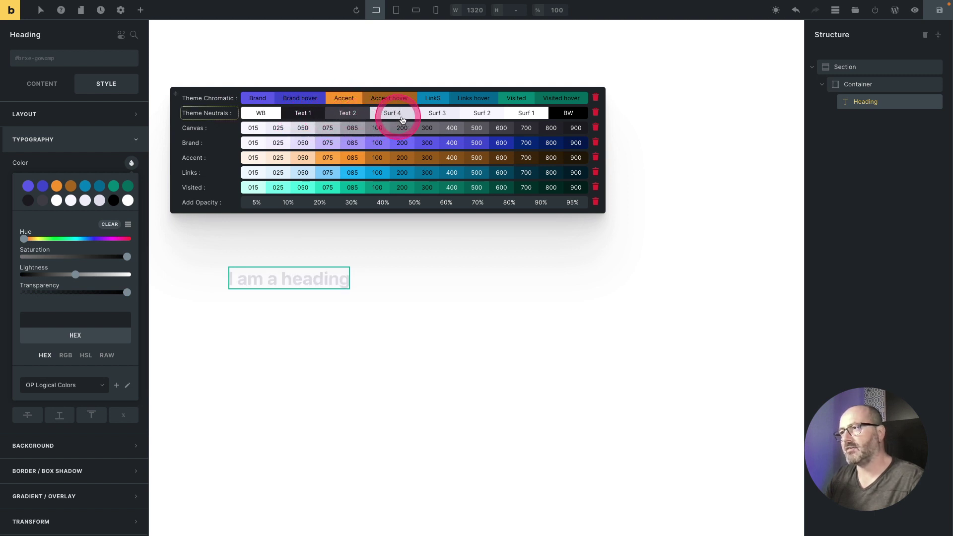
{"action": "left_click", "coordinate": [522, 115]}
{"action": "left_click", "coordinate": [392, 113]}
{"action": "left_click", "coordinate": [450, 115]}
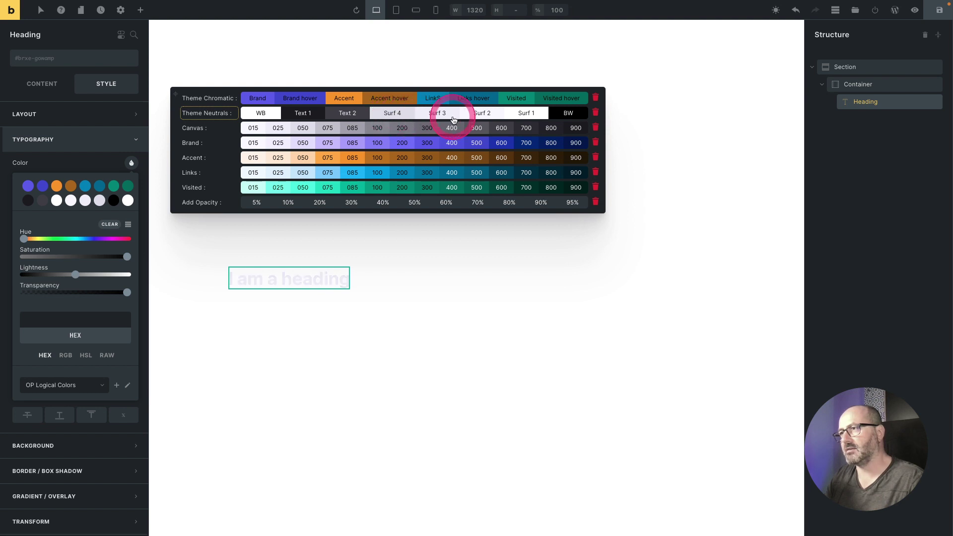
{"action": "left_click", "coordinate": [566, 112]}
{"action": "left_click", "coordinate": [277, 126]}
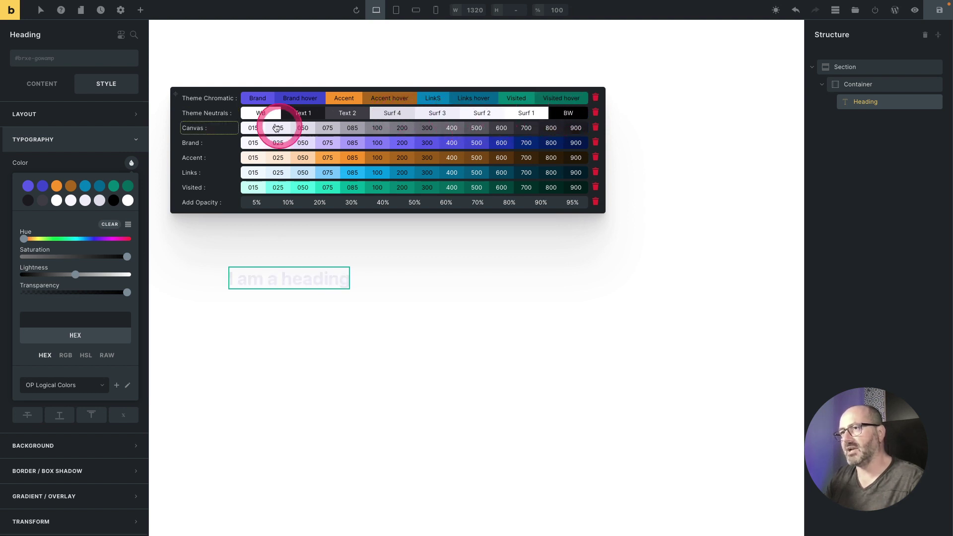
{"action": "left_click", "coordinate": [262, 116]}
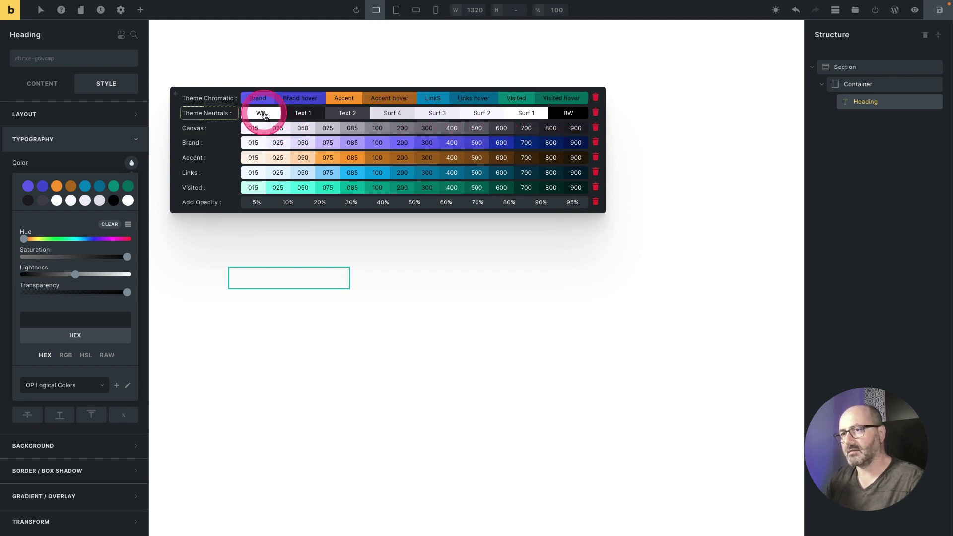
{"action": "left_click", "coordinate": [71, 218]}
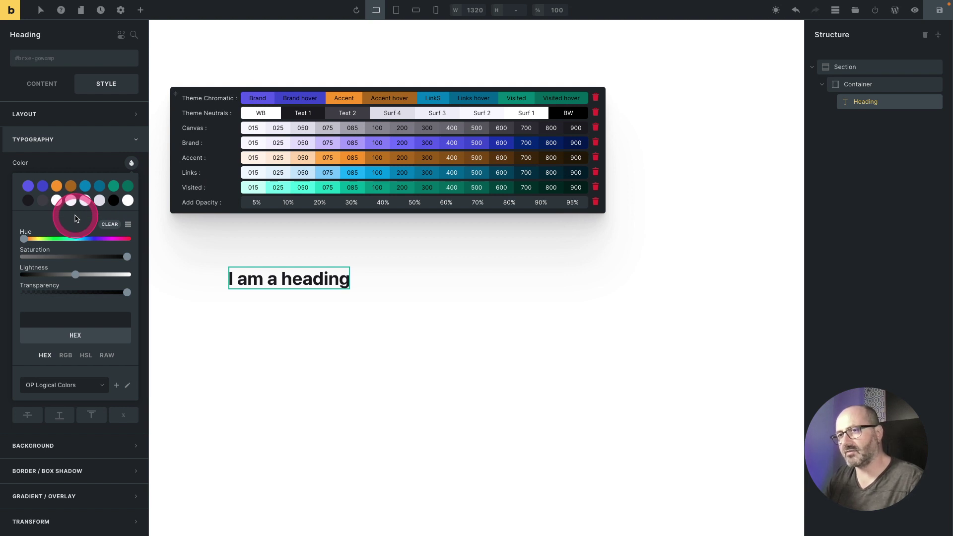
{"action": "left_click", "coordinate": [28, 201]}
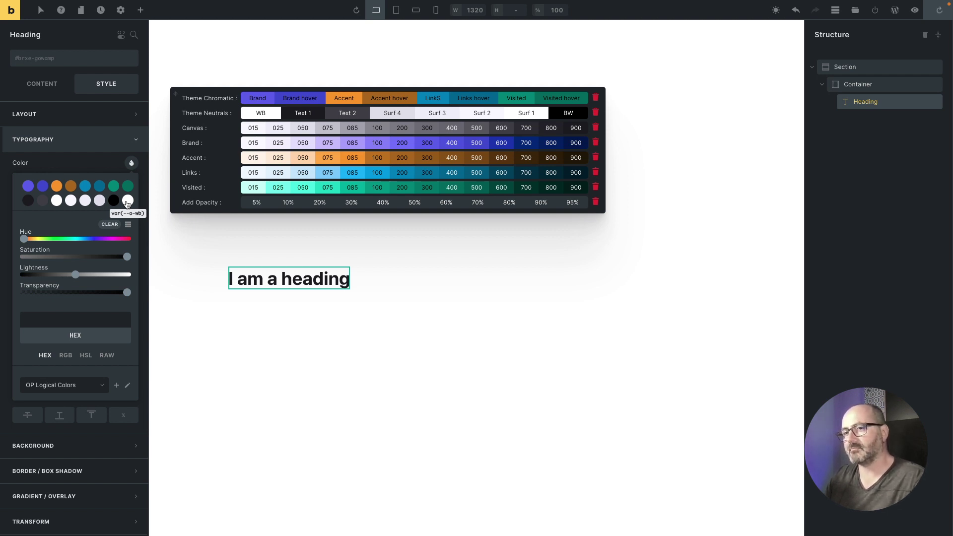
Switch to the BricksProps Colors settings page and review the Your Canvas color section with its light and dark mode details.
{"action": "key", "text": "ctrl+Tab"}
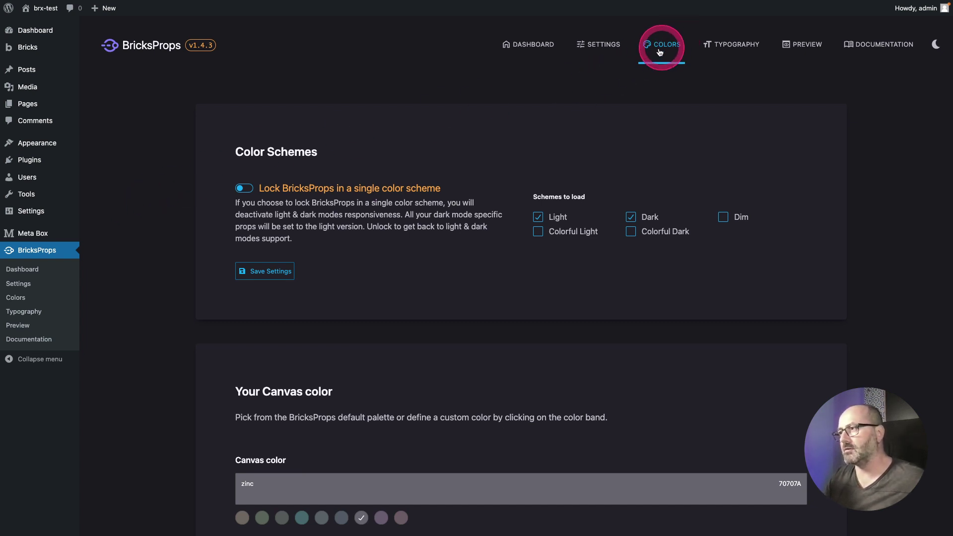
{"action": "scroll", "coordinate": [512, 204], "scroll_direction": "down", "scroll_amount": 2}
{"action": "scroll", "coordinate": [512, 203], "scroll_direction": "down", "scroll_amount": 8}
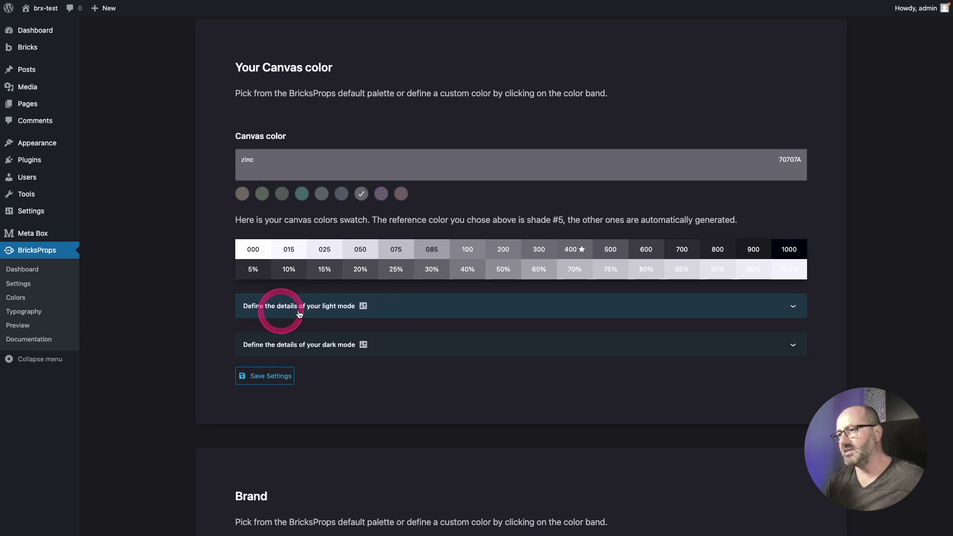
Expand the canvas color's light mode details and review the shades assigned to Surfaces 1 to 4, texts, scrollbars and shadows.
{"action": "left_click", "coordinate": [367, 307]}
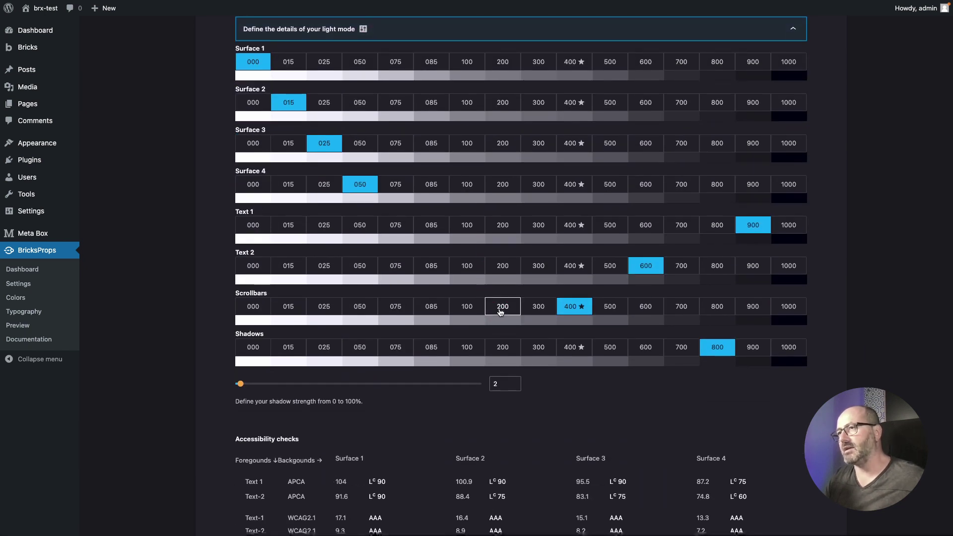
{"action": "left_click", "coordinate": [323, 143]}
{"action": "left_click", "coordinate": [251, 61]}
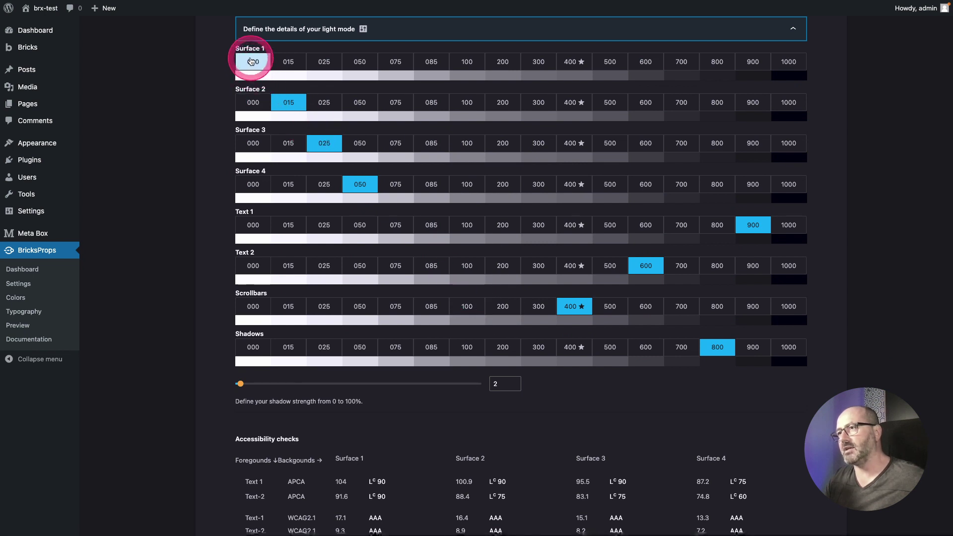
{"action": "left_click", "coordinate": [254, 61]}
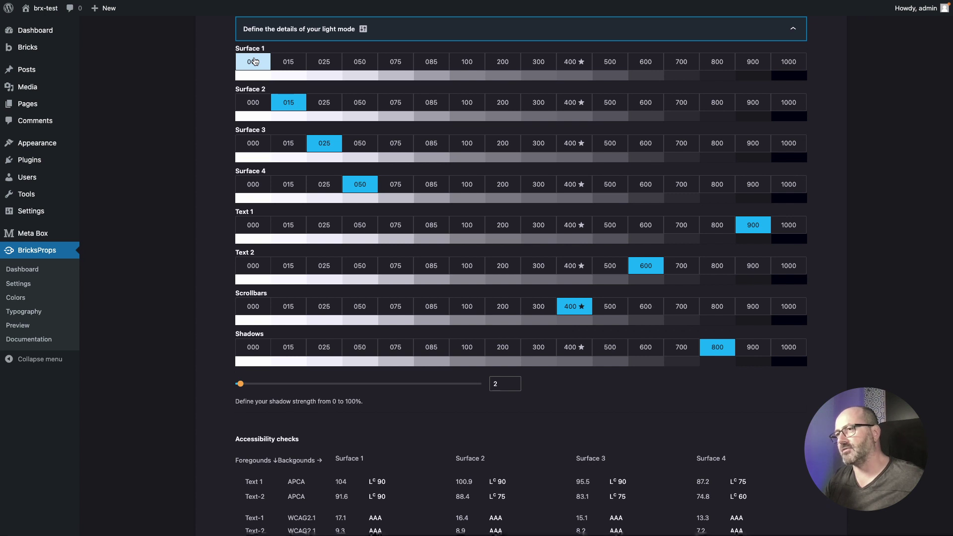
{"action": "left_click", "coordinate": [254, 61]}
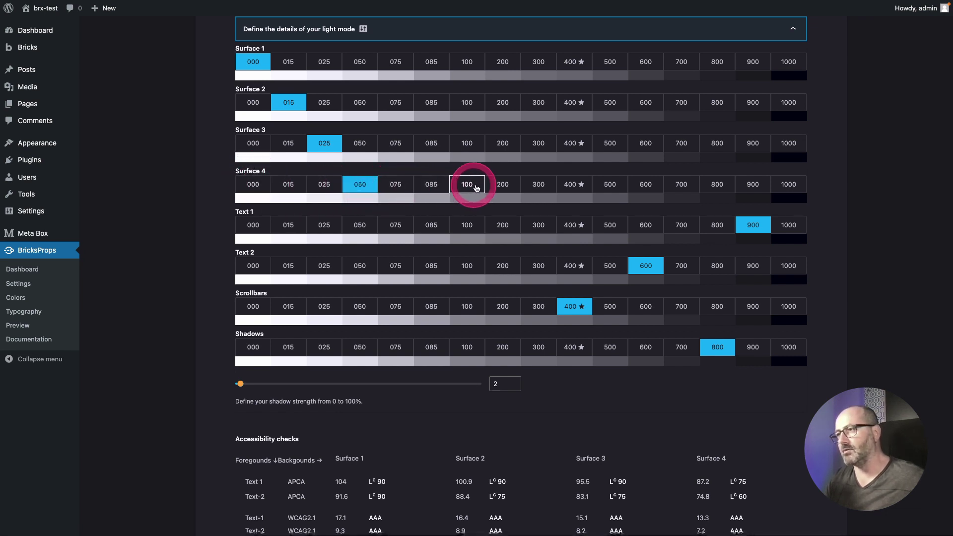
Try shade 200 for the light mode's Surface 4, set it back to 050 and collapse the light mode details.
{"action": "left_click", "coordinate": [502, 188]}
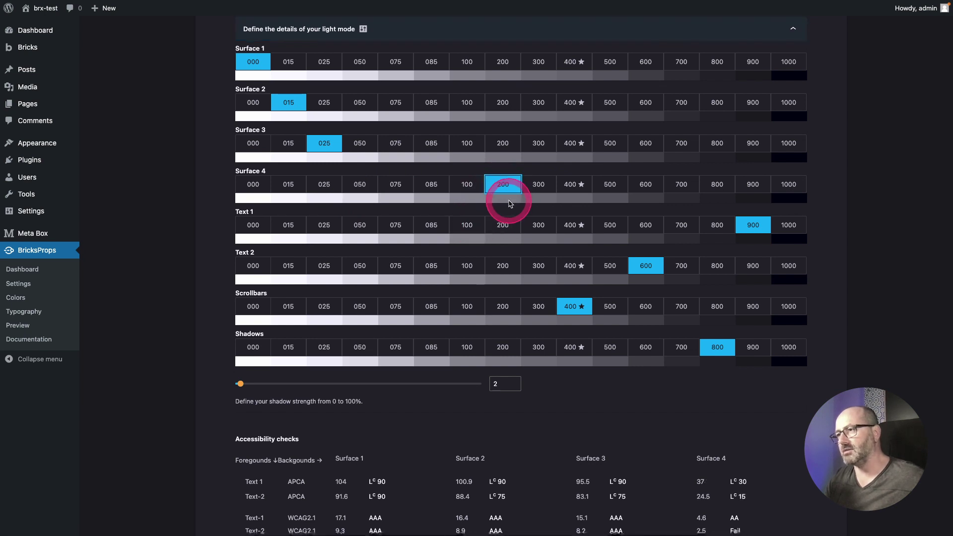
{"action": "left_click", "coordinate": [358, 185]}
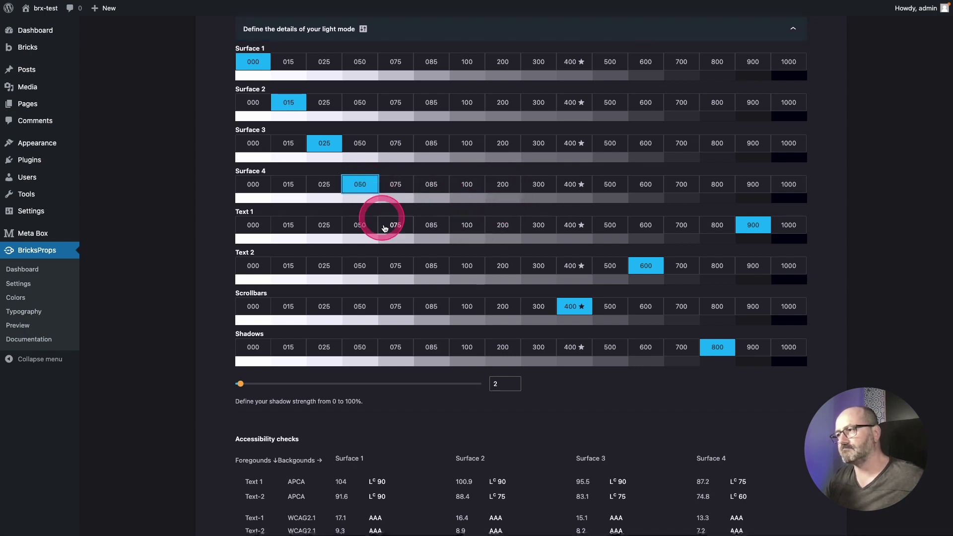
{"action": "left_click", "coordinate": [386, 30]}
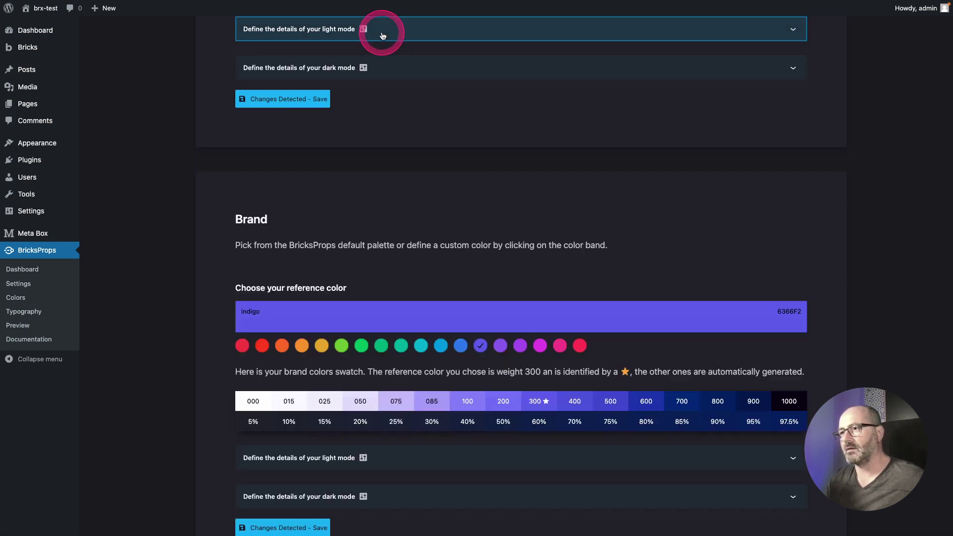
Expand the canvas color's dark mode details, try shade 400 for Surface 4 and set it back to 600.
{"action": "left_click", "coordinate": [390, 69]}
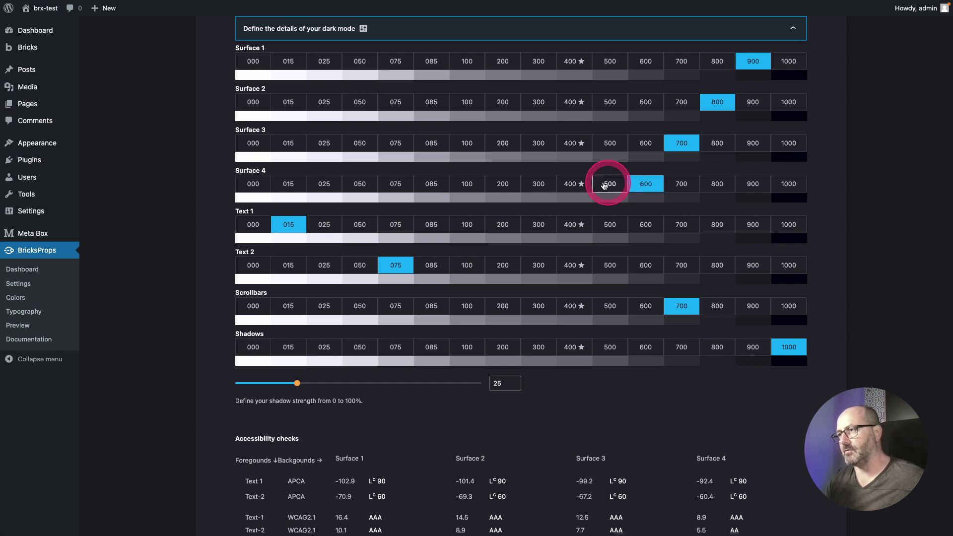
{"action": "left_click", "coordinate": [574, 184]}
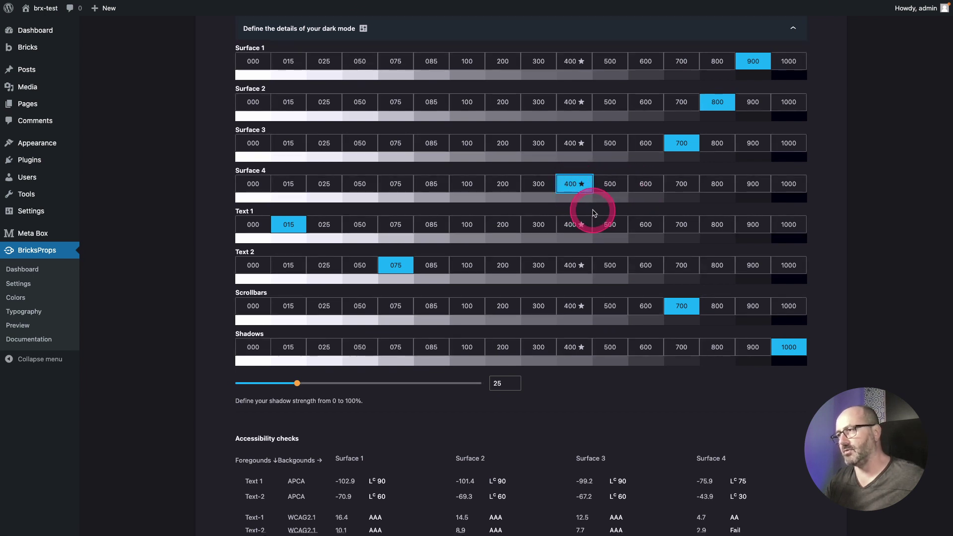
{"action": "left_click", "coordinate": [632, 187]}
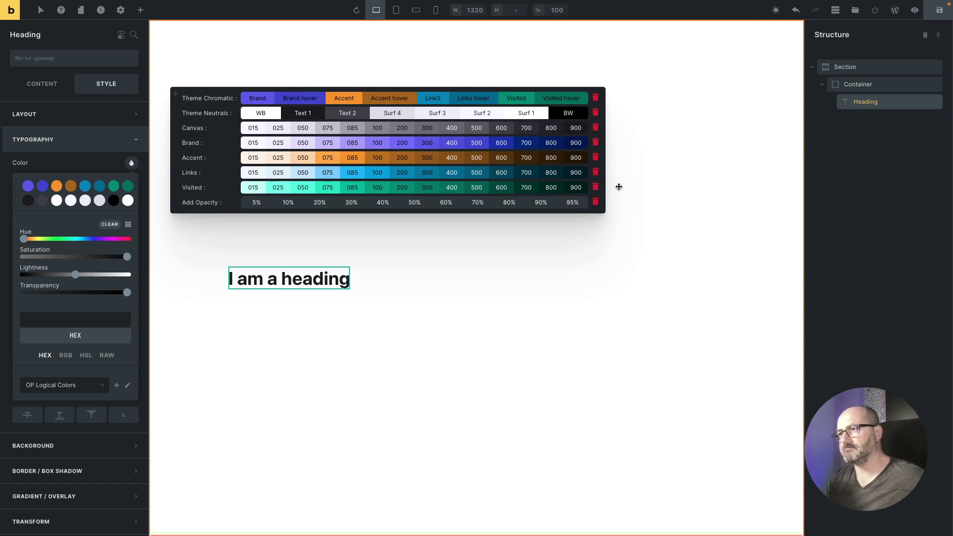
Switch back to the Bricks builder and preview the Theme Chromatic Brand color on the heading in light mode.
{"action": "left_click", "coordinate": [189, 102]}
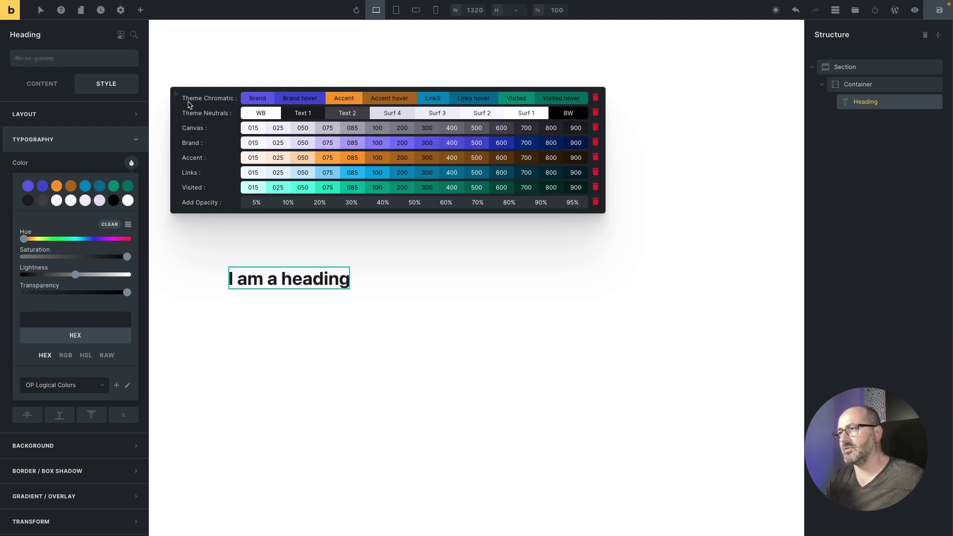
{"action": "left_click", "coordinate": [188, 105]}
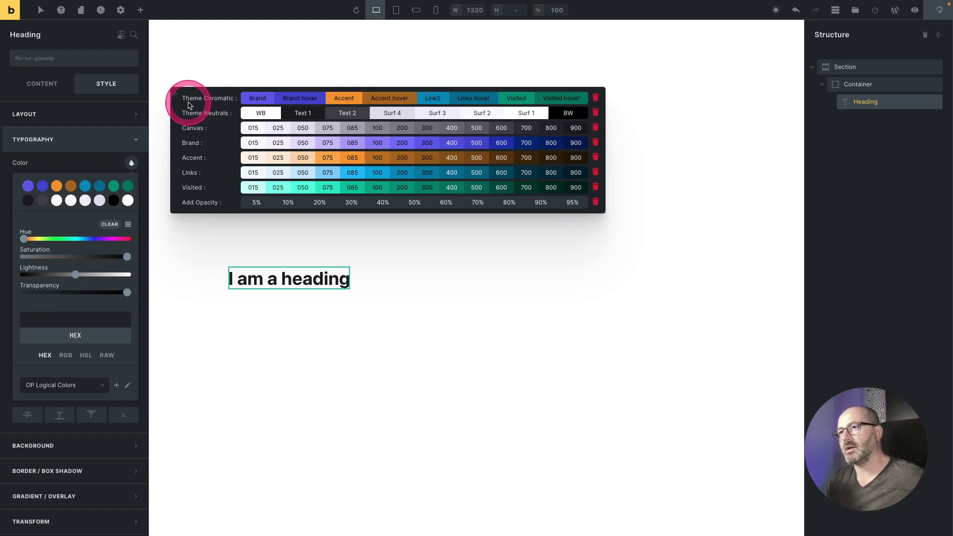
{"action": "left_click", "coordinate": [251, 98]}
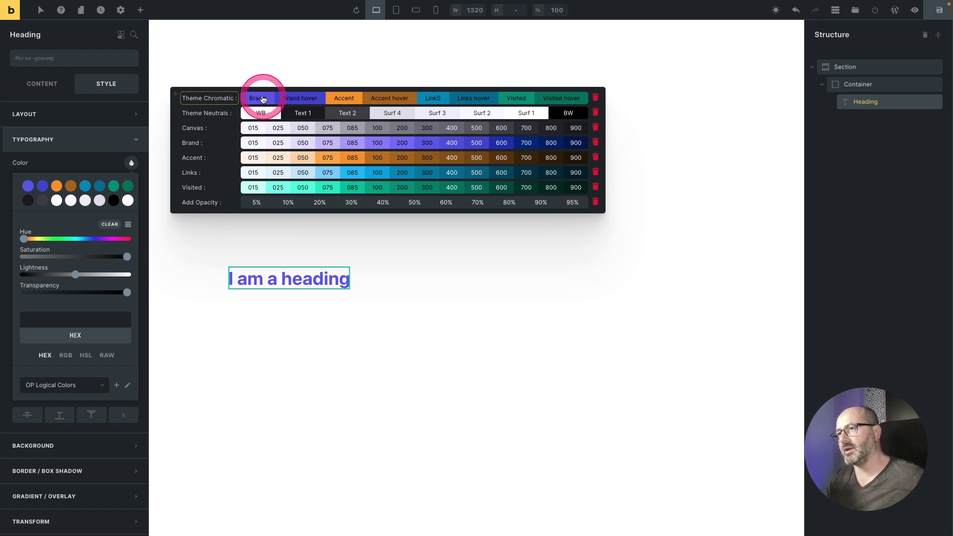
{"action": "left_click", "coordinate": [283, 98]}
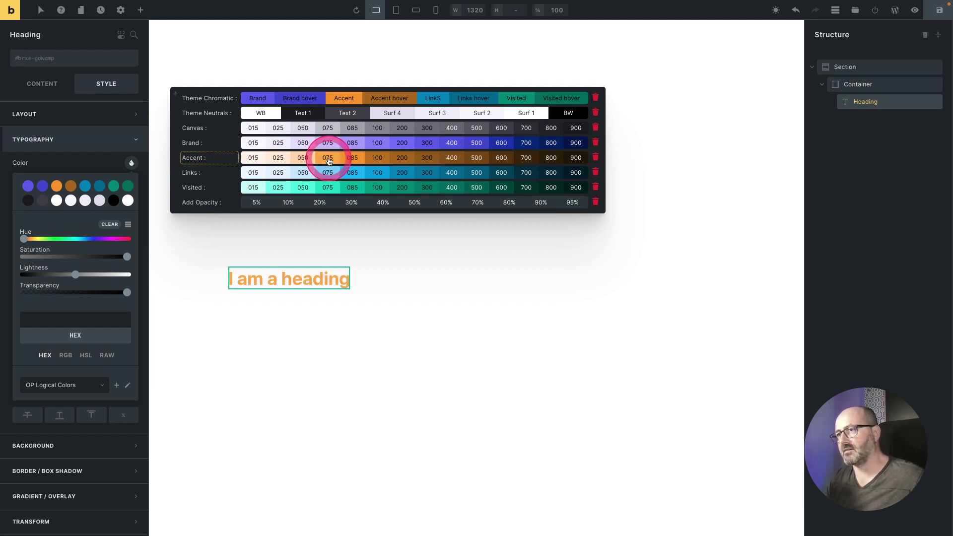
Apply Accent 075 to the heading and compare it by switching the canvas to dark mode and back to light mode.
{"action": "left_click", "coordinate": [328, 161]}
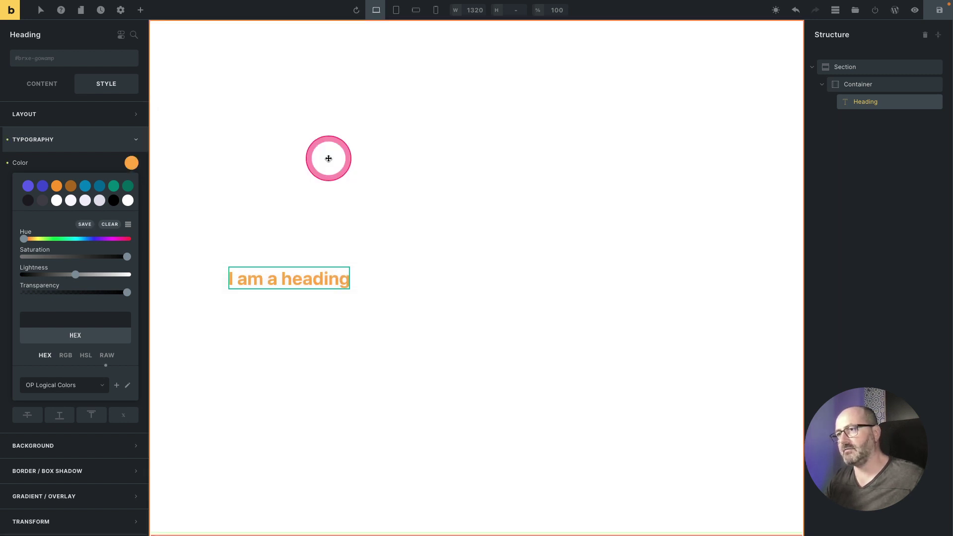
{"action": "left_click", "coordinate": [773, 13]}
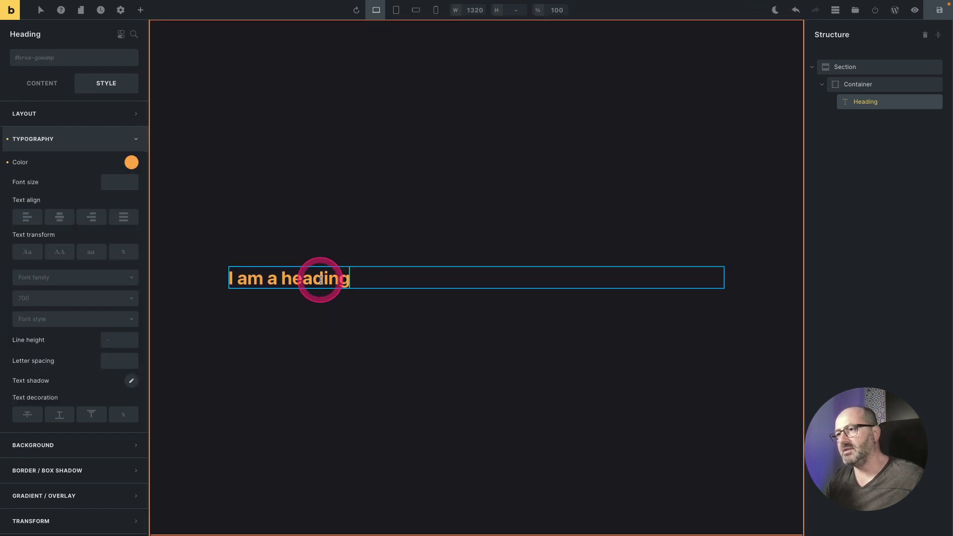
{"action": "left_click", "coordinate": [774, 12]}
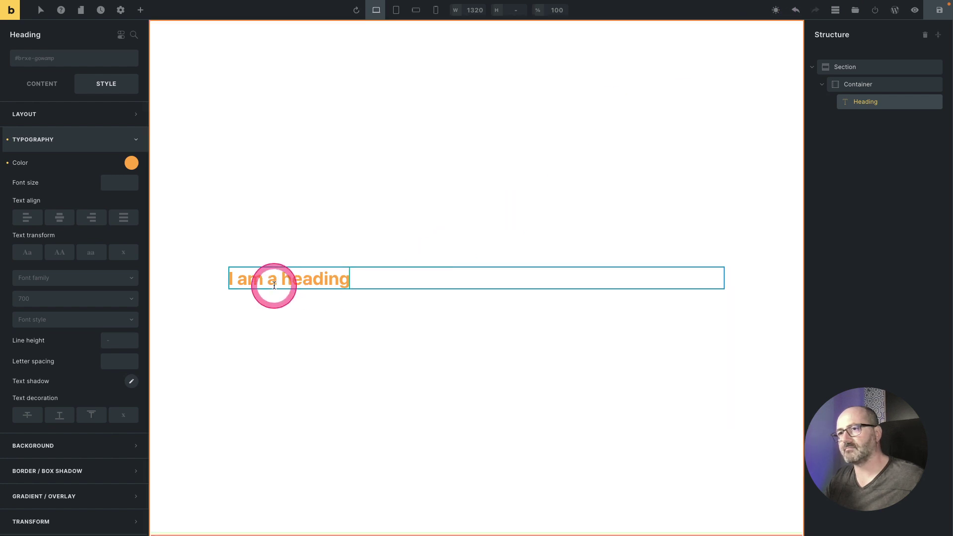
Set the heading's typography color to the Theme Chromatic Accent and switch the canvas to dark mode.
{"action": "left_click", "coordinate": [132, 162]}
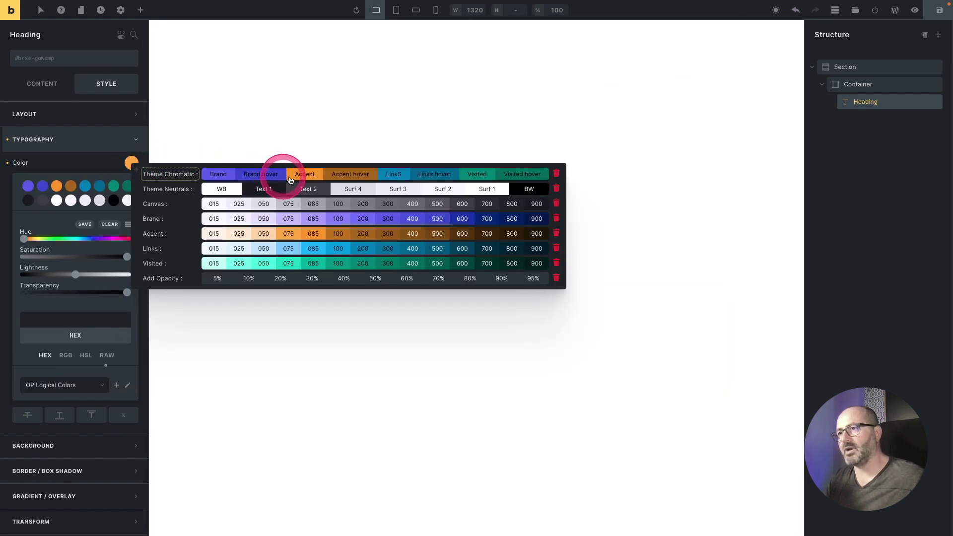
{"action": "left_click", "coordinate": [308, 174]}
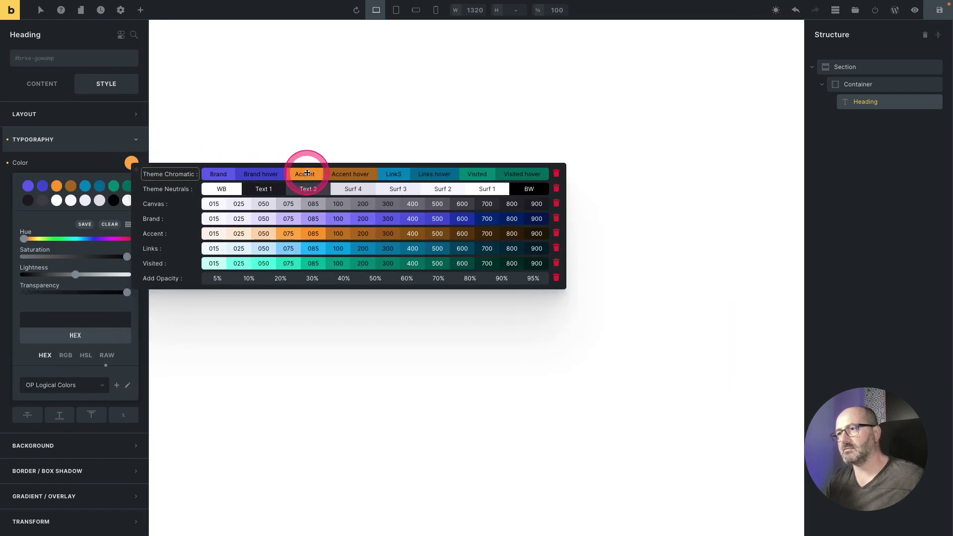
{"action": "left_click", "coordinate": [774, 15]}
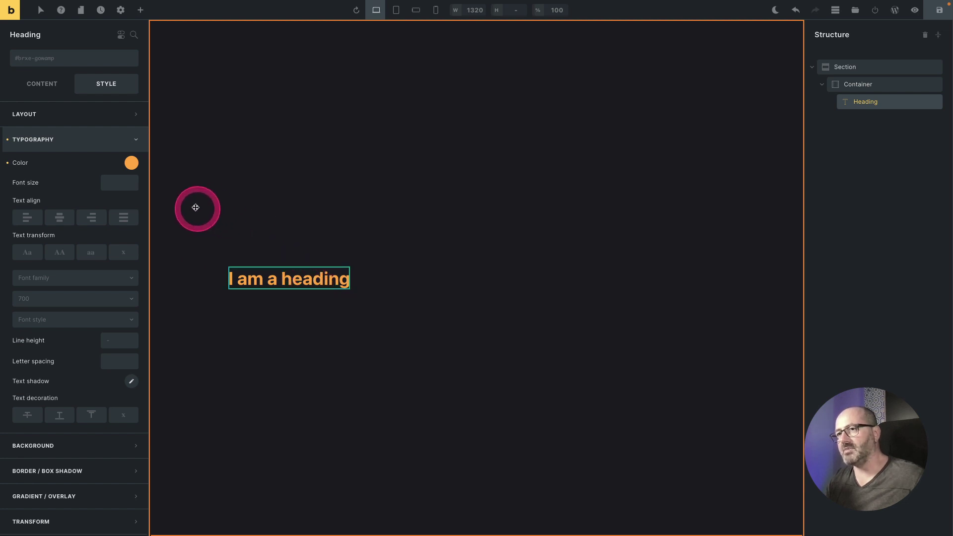
Set the heading's typography color to the Theme Chromatic Brand and switch the canvas back to light mode.
{"action": "left_click", "coordinate": [132, 163]}
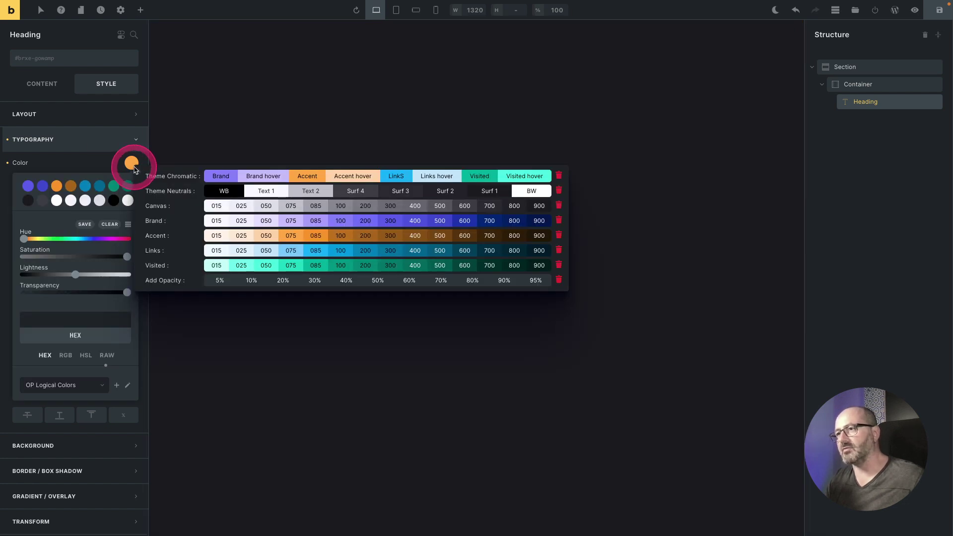
{"action": "left_click", "coordinate": [274, 180]}
{"action": "left_click", "coordinate": [224, 178]}
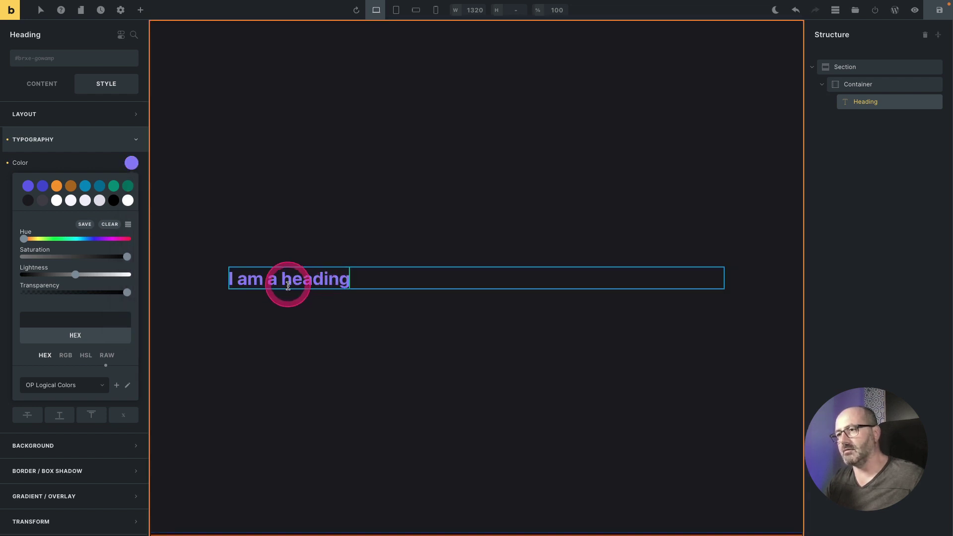
{"action": "left_click", "coordinate": [775, 10]}
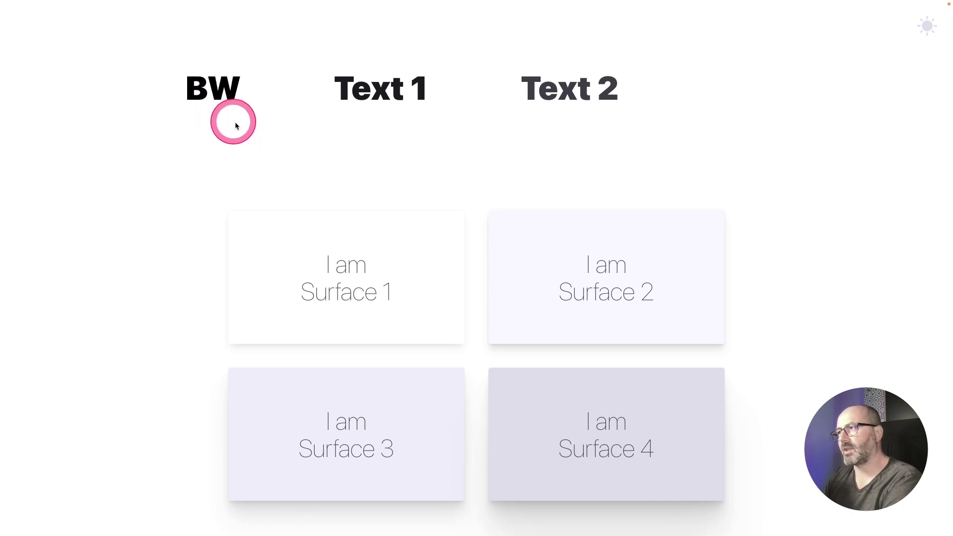
Switch to the demo page and highlight the WB and BW texts to compare them against the light background.
{"action": "left_click_drag", "start_coordinate": [708, 83], "coordinate": [777, 100]}
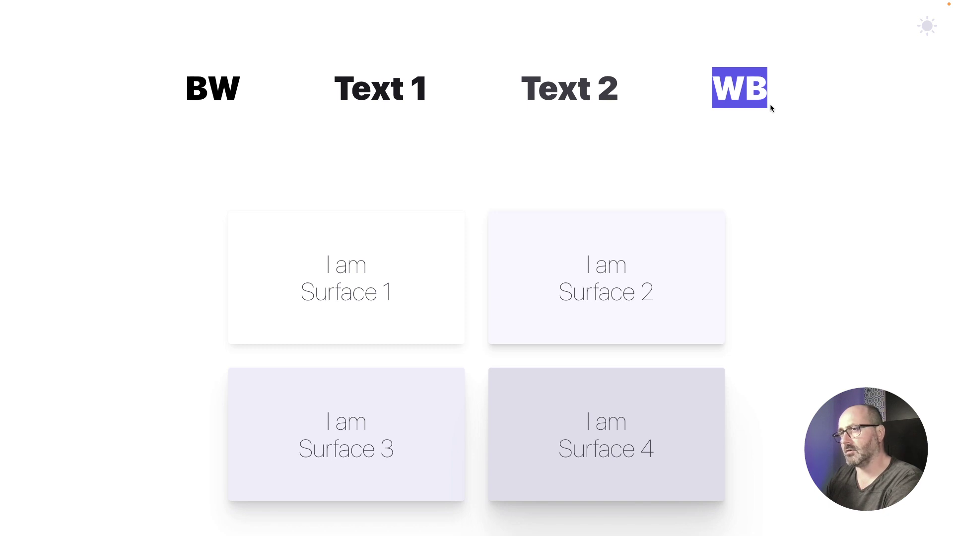
{"action": "left_click_drag", "start_coordinate": [189, 104], "coordinate": [223, 90]}
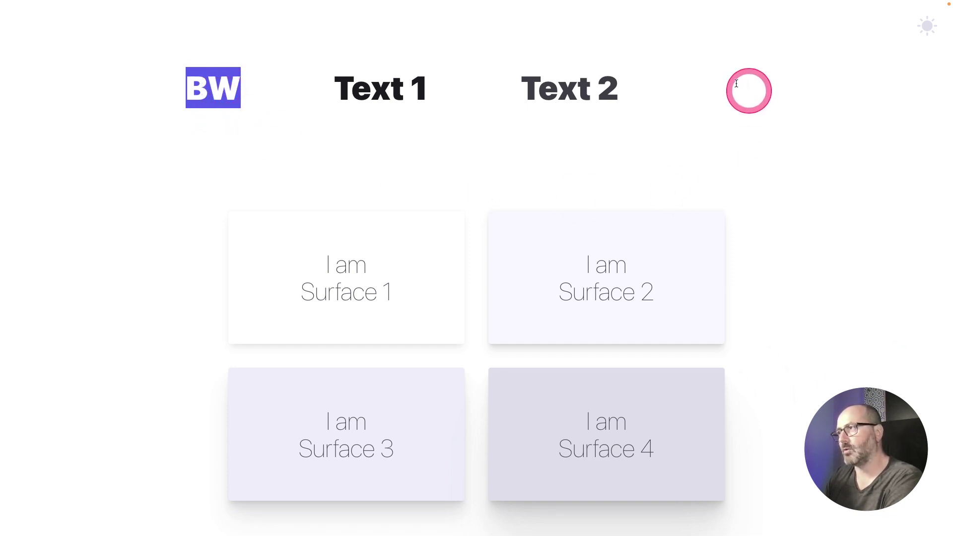
{"action": "left_click", "coordinate": [715, 84]}
{"action": "mouse_move", "coordinate": [808, 123]}
{"action": "left_mouse_down"}
{"action": "mouse_move", "coordinate": [789, 128]}
{"action": "mouse_move", "coordinate": [725, 103]}
{"action": "mouse_move", "coordinate": [757, 95]}
{"action": "mouse_move", "coordinate": [177, 92]}
{"action": "mouse_move", "coordinate": [194, 93]}
{"action": "left_mouse_up"}
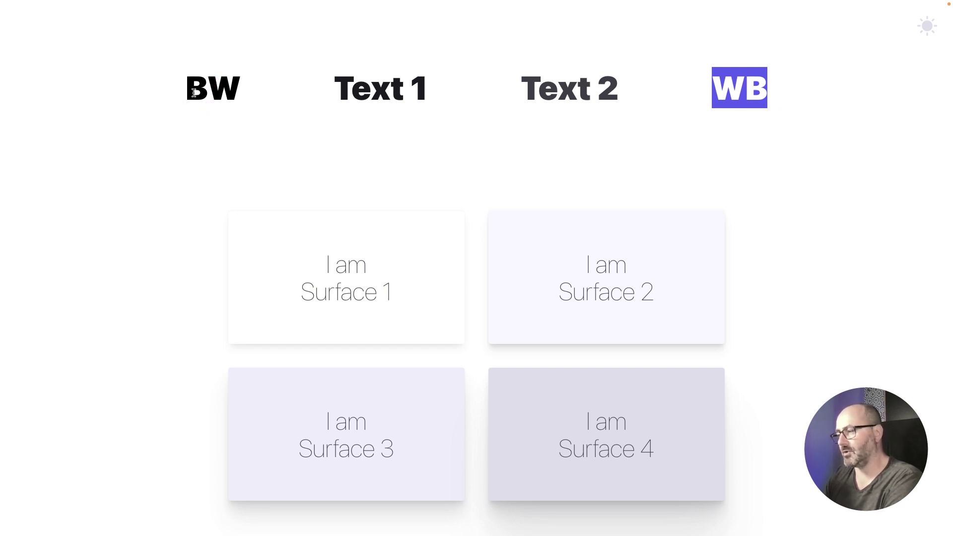
{"action": "left_click", "coordinate": [194, 92]}
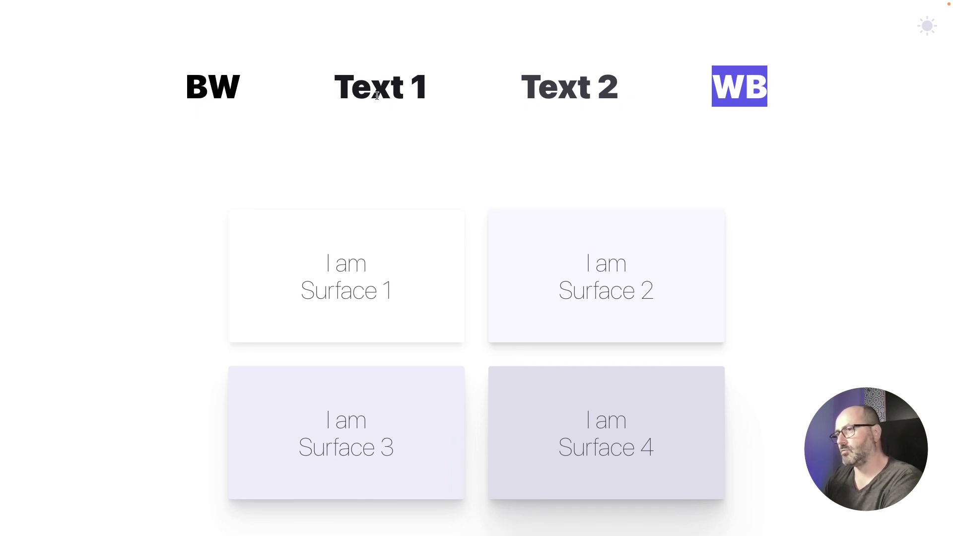
Examine the Text 1 and Text 2 samples on the demo page in light mode, highlighting Text 1.
{"action": "mouse_move", "coordinate": [377, 95]}
{"action": "left_mouse_down"}
{"action": "mouse_move", "coordinate": [392, 107]}
{"action": "mouse_move", "coordinate": [550, 98]}
{"action": "mouse_move", "coordinate": [510, 130]}
{"action": "left_mouse_up"}
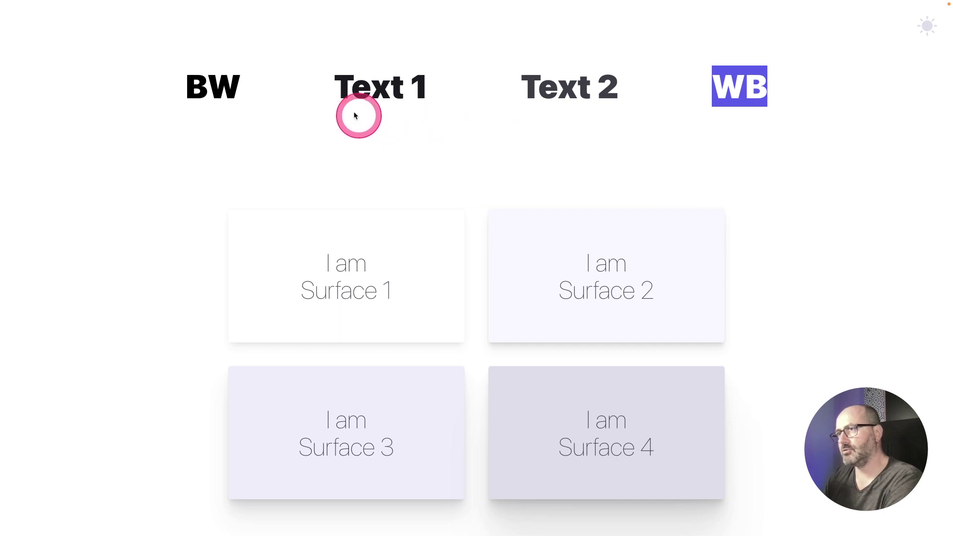
{"action": "left_click_drag", "start_coordinate": [329, 85], "coordinate": [429, 85]}
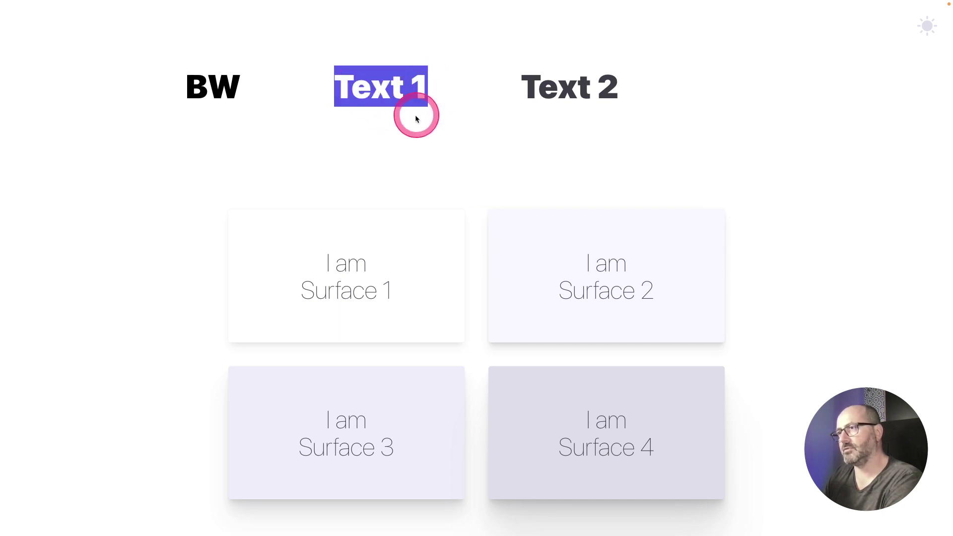
{"action": "left_click_drag", "start_coordinate": [415, 115], "coordinate": [371, 107]}
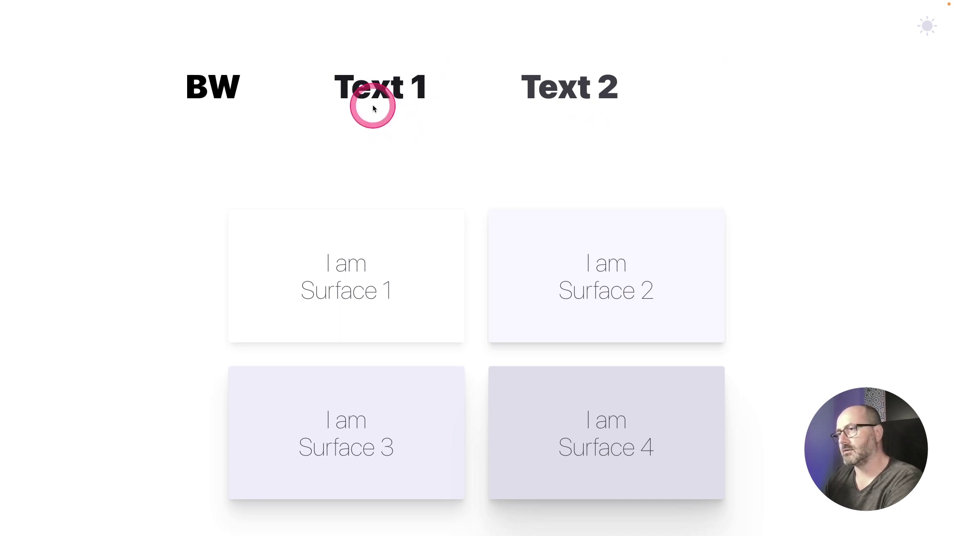
{"action": "left_click_drag", "start_coordinate": [374, 105], "coordinate": [374, 101]}
{"action": "mouse_move", "coordinate": [503, 134]}
{"action": "left_mouse_down"}
{"action": "mouse_move", "coordinate": [546, 125]}
{"action": "mouse_move", "coordinate": [569, 104]}
{"action": "left_mouse_up"}
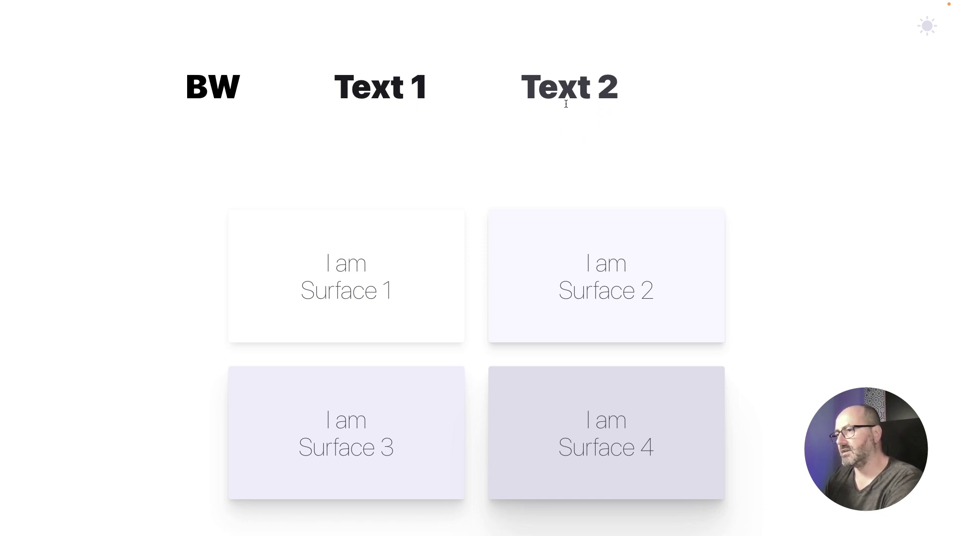
{"action": "mouse_move", "coordinate": [565, 106]}
{"action": "left_mouse_down"}
{"action": "mouse_move", "coordinate": [373, 266]}
{"action": "mouse_move", "coordinate": [568, 254]}
{"action": "mouse_move", "coordinate": [421, 406]}
{"action": "mouse_move", "coordinate": [561, 421]}
{"action": "left_mouse_up"}
Examine the Surface 1 to 4 cards on the demo page in light mode and after switching the page to dark mode.
{"action": "mouse_move", "coordinate": [443, 346]}
{"action": "left_mouse_down"}
{"action": "mouse_move", "coordinate": [420, 309]}
{"action": "mouse_move", "coordinate": [423, 259]}
{"action": "left_mouse_up"}
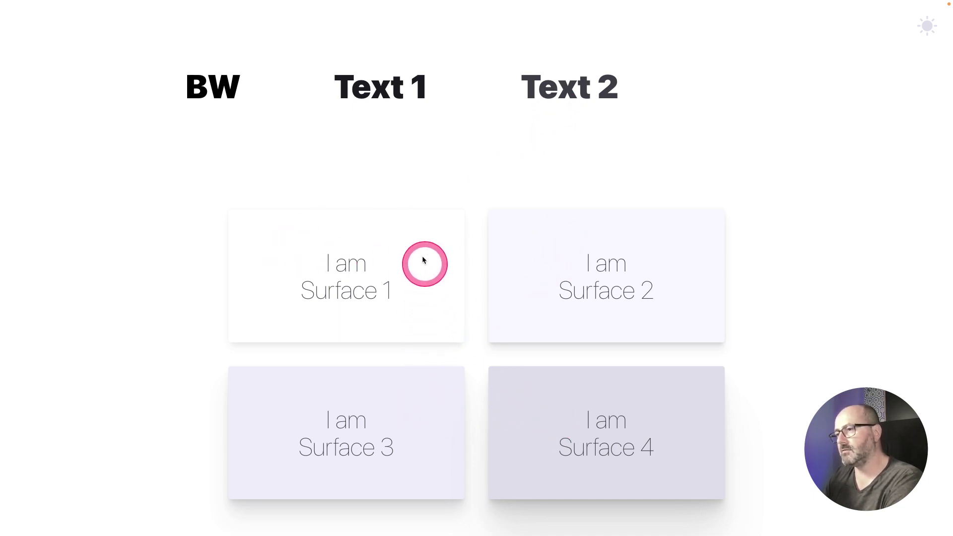
{"action": "mouse_move", "coordinate": [299, 274]}
{"action": "left_mouse_down"}
{"action": "mouse_move", "coordinate": [398, 317]}
{"action": "mouse_move", "coordinate": [360, 248]}
{"action": "mouse_move", "coordinate": [130, 347]}
{"action": "mouse_move", "coordinate": [169, 68]}
{"action": "left_mouse_up"}
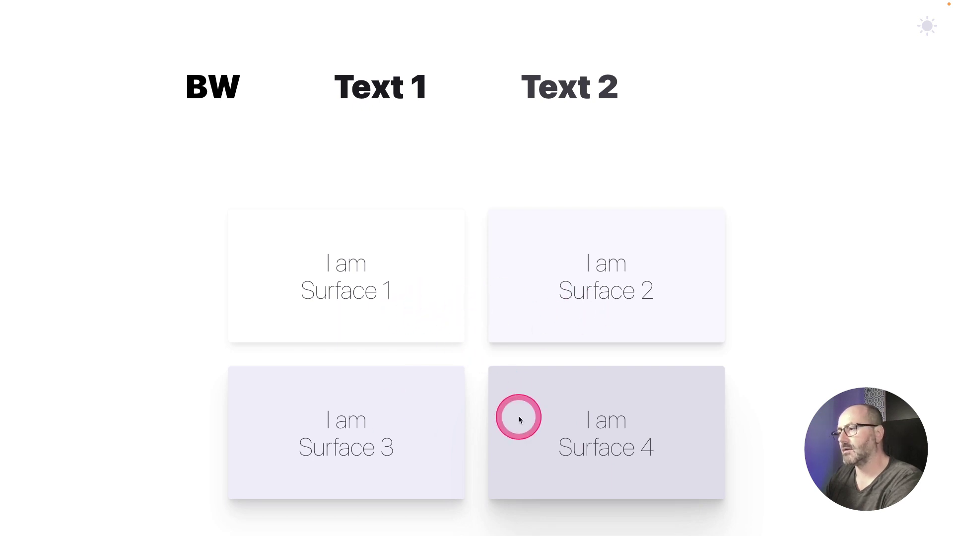
{"action": "left_click", "coordinate": [927, 28]}
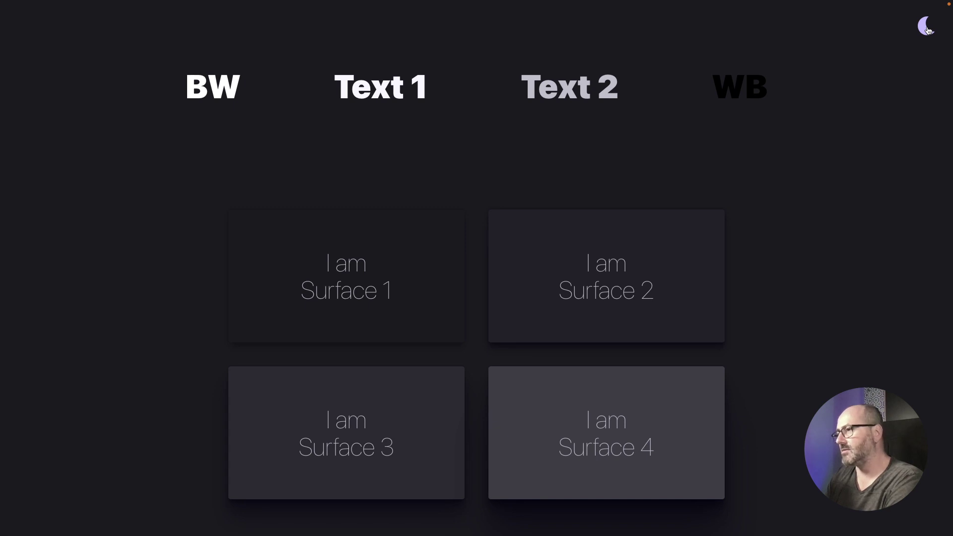
{"action": "left_click", "coordinate": [730, 209]}
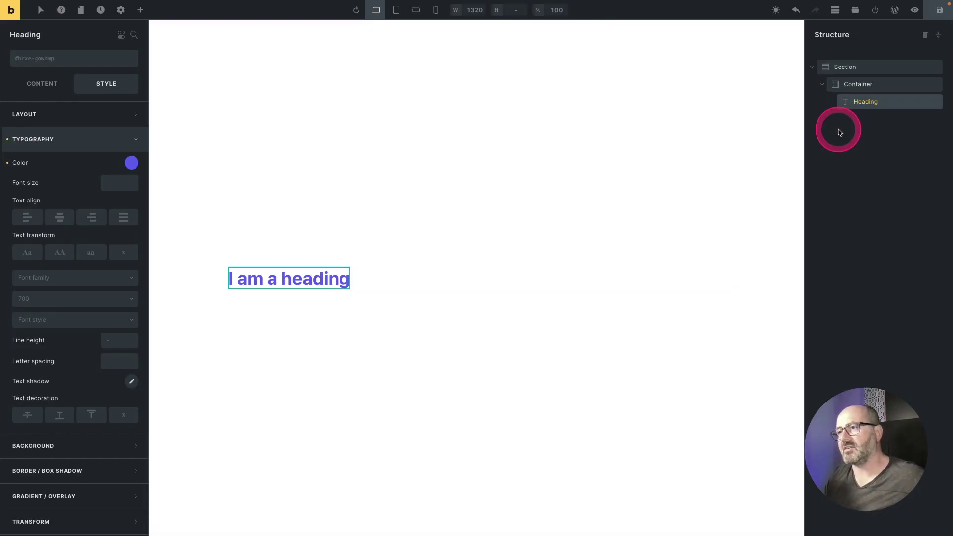
Switch the canvas to dark mode and set the heading's typography color to the Theme Neutrals Text 1.
{"action": "left_click", "coordinate": [769, 12]}
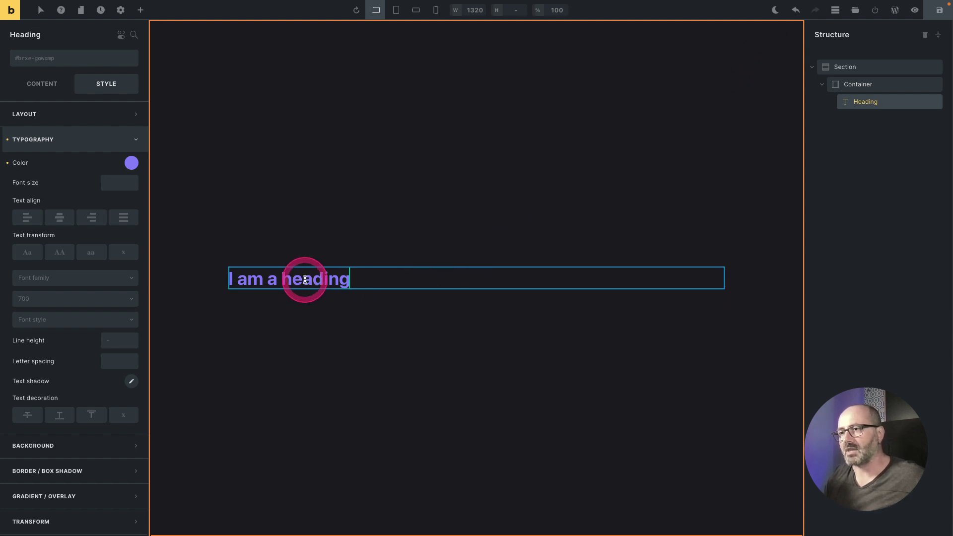
{"action": "left_click", "coordinate": [303, 277]}
{"action": "left_click", "coordinate": [132, 164]}
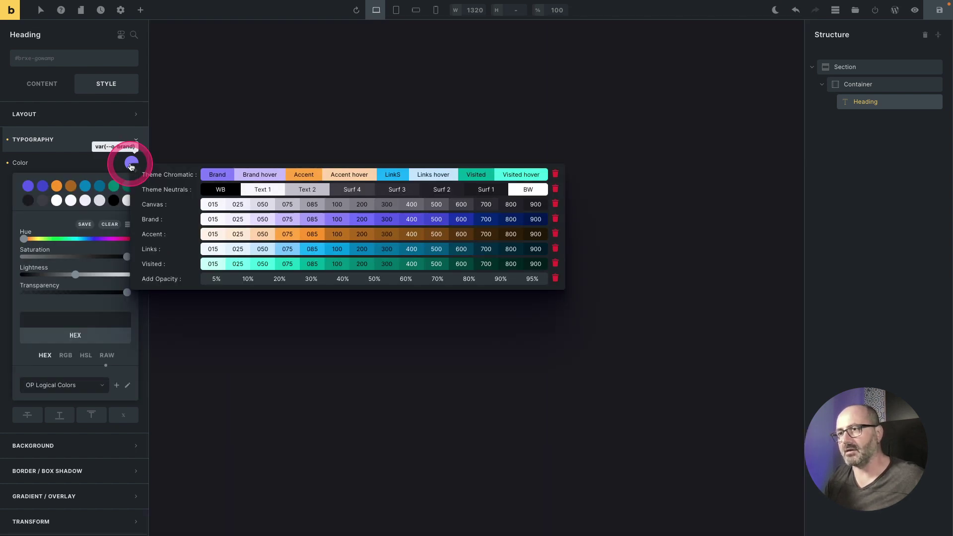
{"action": "left_click", "coordinate": [272, 188]}
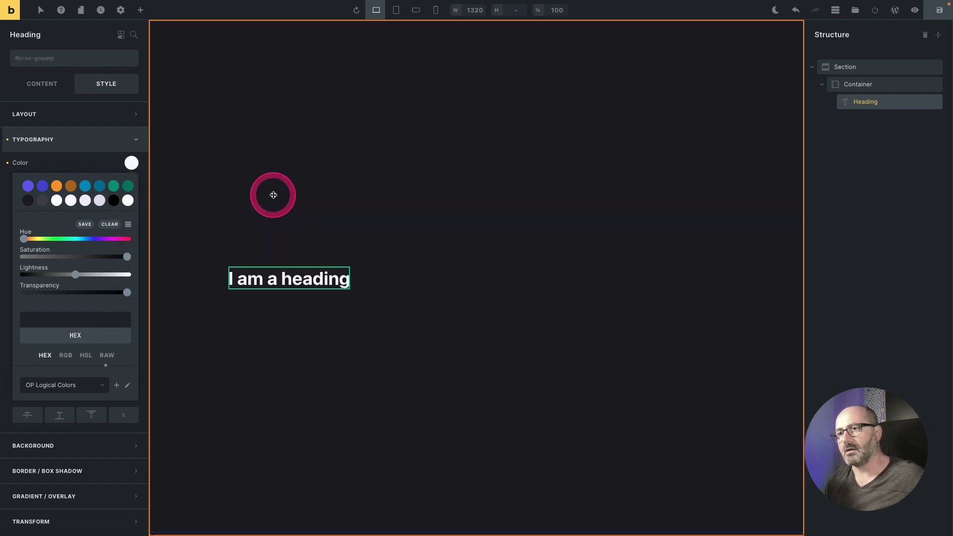
{"action": "left_click", "coordinate": [85, 160]}
{"action": "left_click", "coordinate": [85, 141]}
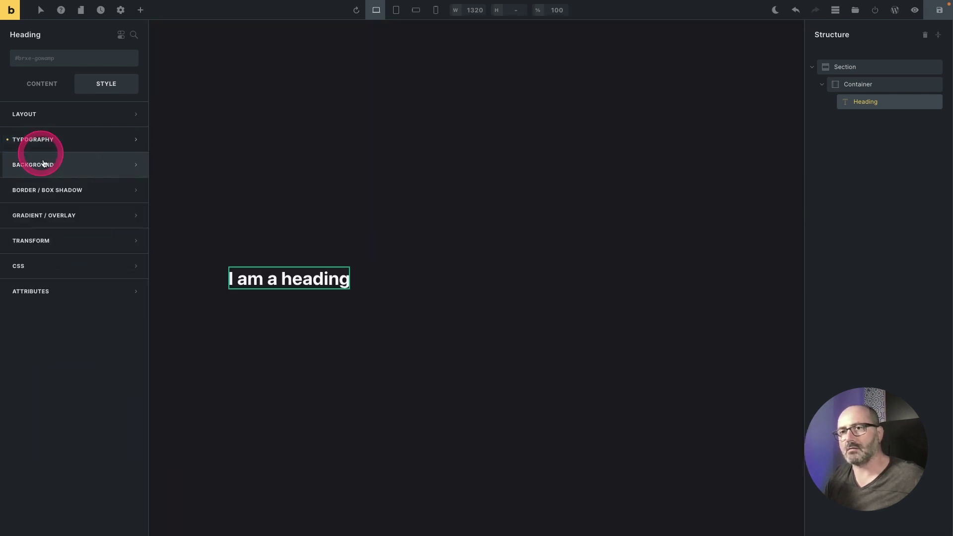
Set the heading's background color to the Theme Neutrals Surf 3 and add padding with the o-pad-5 class.
{"action": "left_click", "coordinate": [46, 165]}
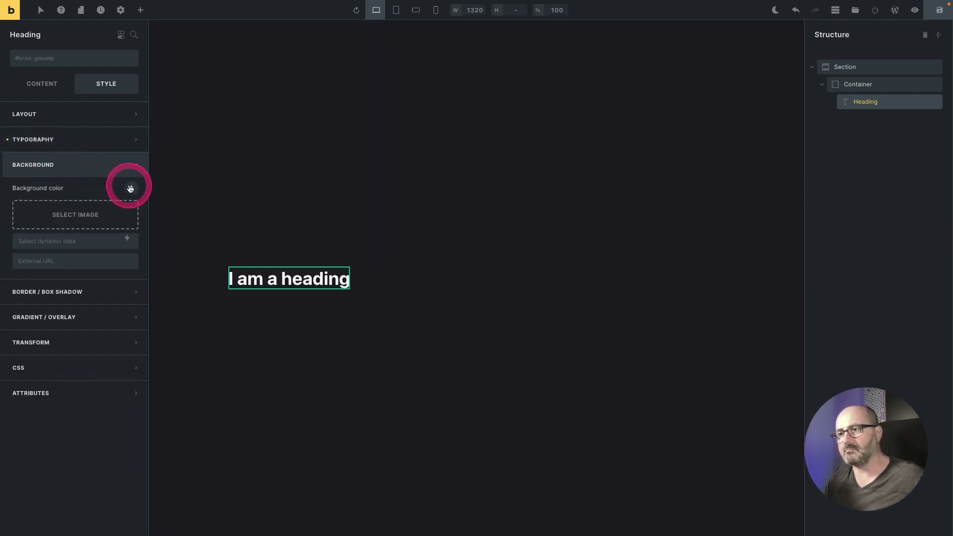
{"action": "left_click", "coordinate": [130, 189]}
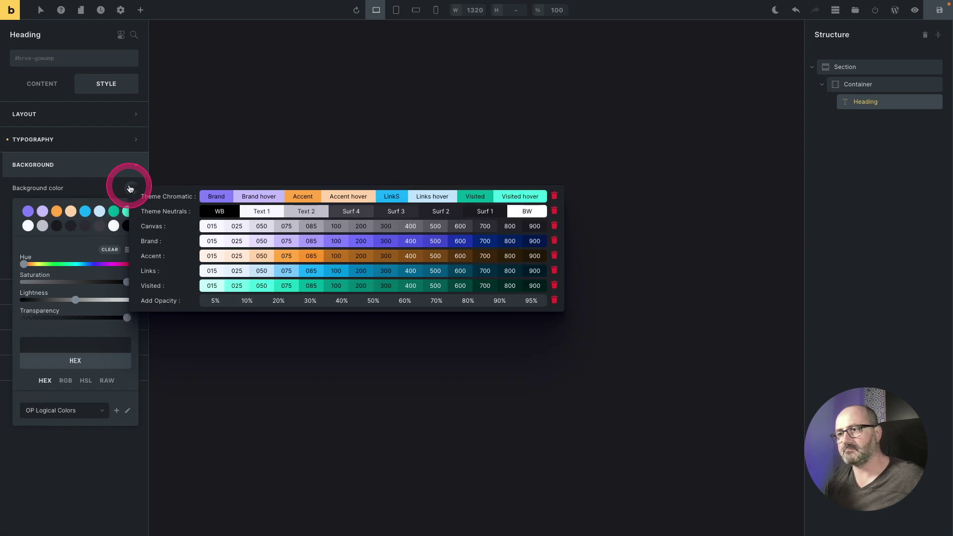
{"action": "left_click", "coordinate": [409, 213]}
{"action": "left_click", "coordinate": [288, 225]}
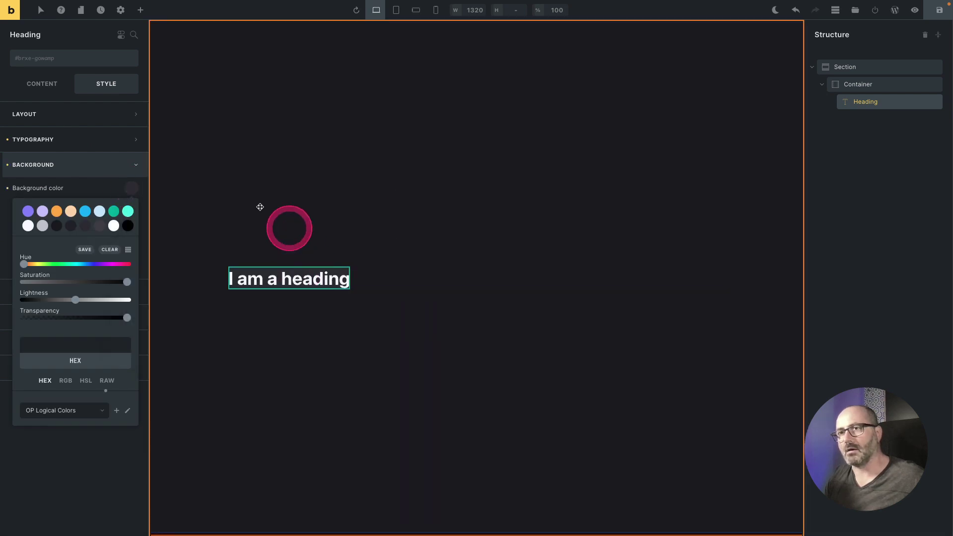
{"action": "left_click", "coordinate": [35, 58]}
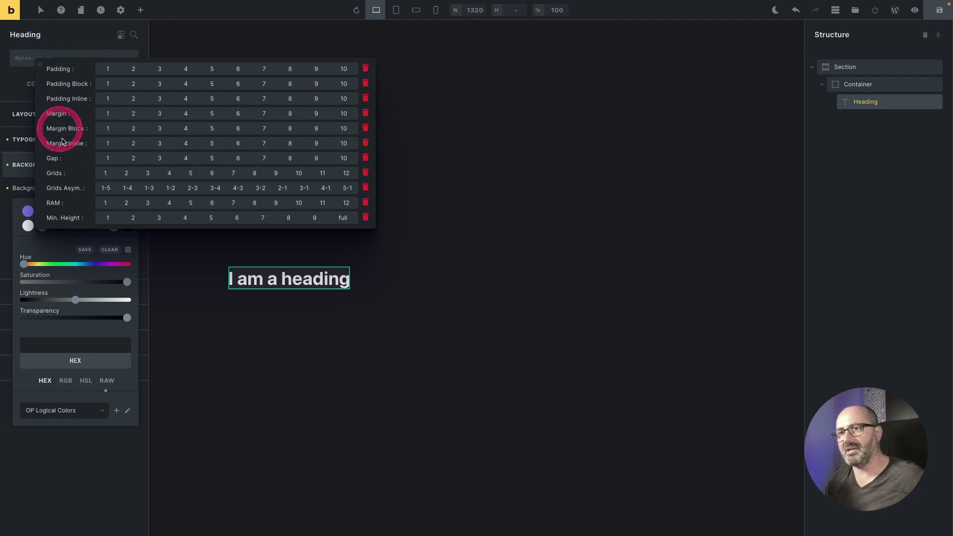
{"action": "left_click", "coordinate": [212, 69]}
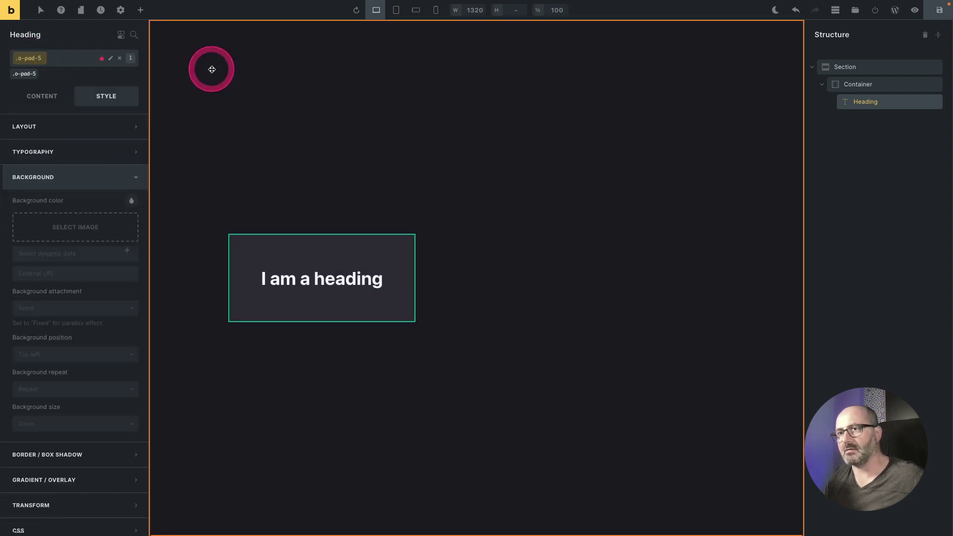
Deselect the heading and toggle the canvas between light and dark mode to compare its text and background colors.
{"action": "left_click", "coordinate": [553, 368]}
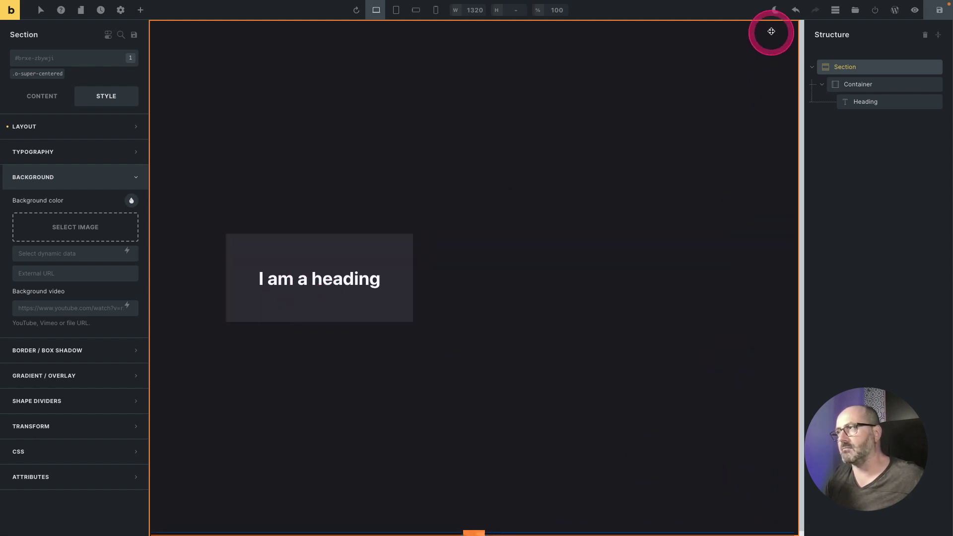
{"action": "left_click", "coordinate": [776, 12]}
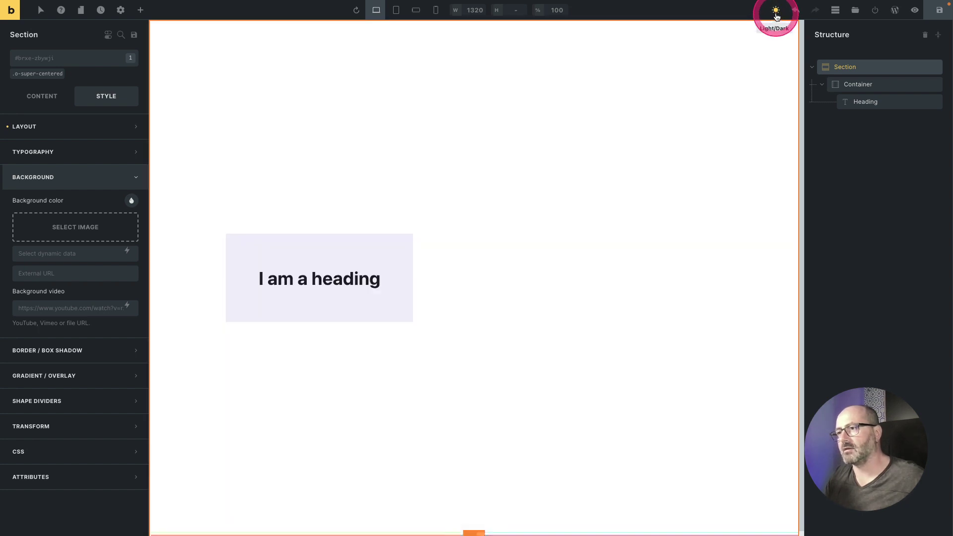
{"action": "left_click", "coordinate": [775, 11]}
{"action": "left_click", "coordinate": [776, 11]}
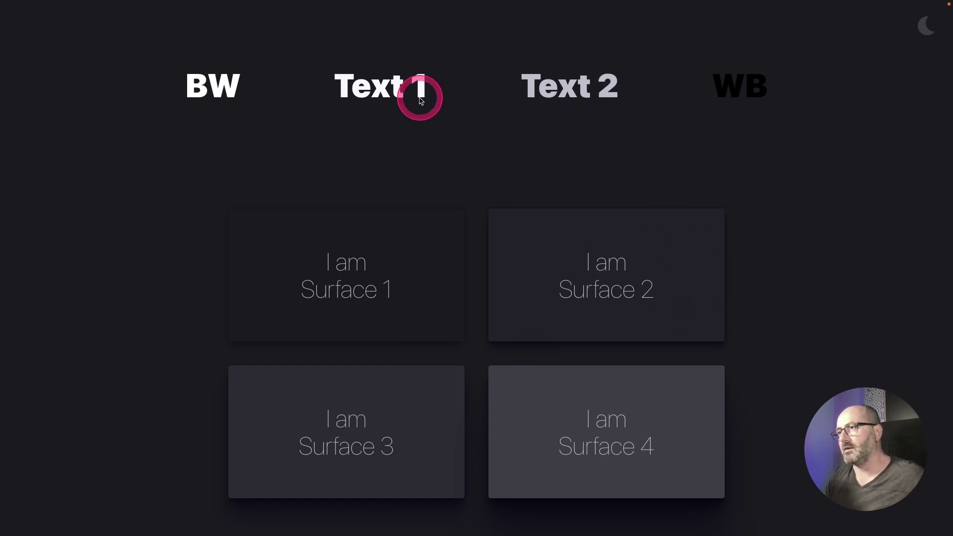
Examine the Brand, Accent, Links and Visited samples on the demo page in both light and dark mode.
{"action": "left_click", "coordinate": [925, 26]}
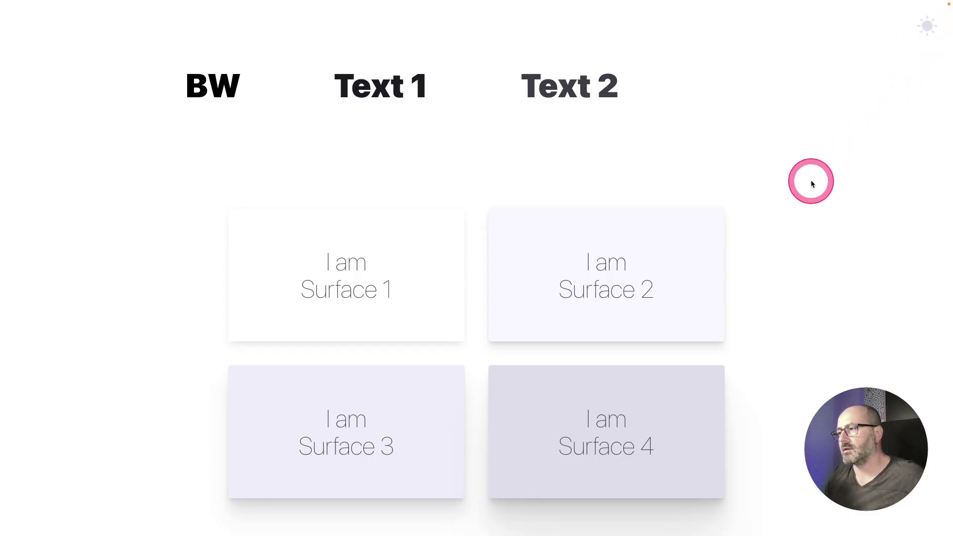
{"action": "scroll", "coordinate": [811, 184], "scroll_direction": "down", "scroll_amount": 10}
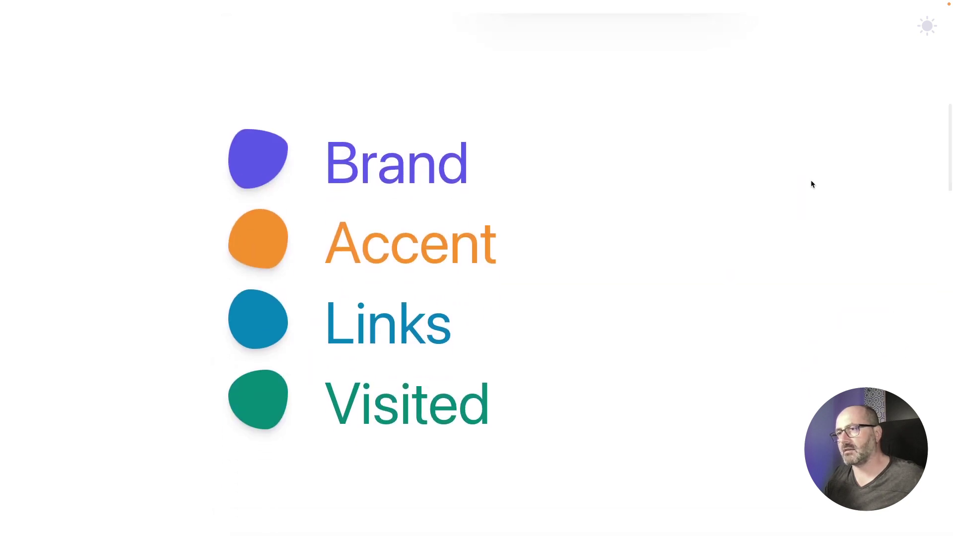
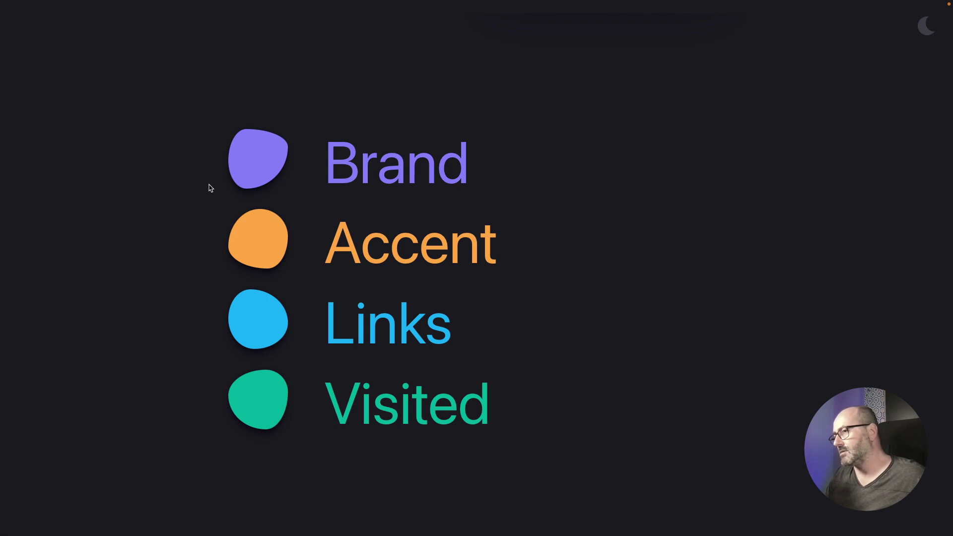
{"action": "left_click", "coordinate": [238, 174]}
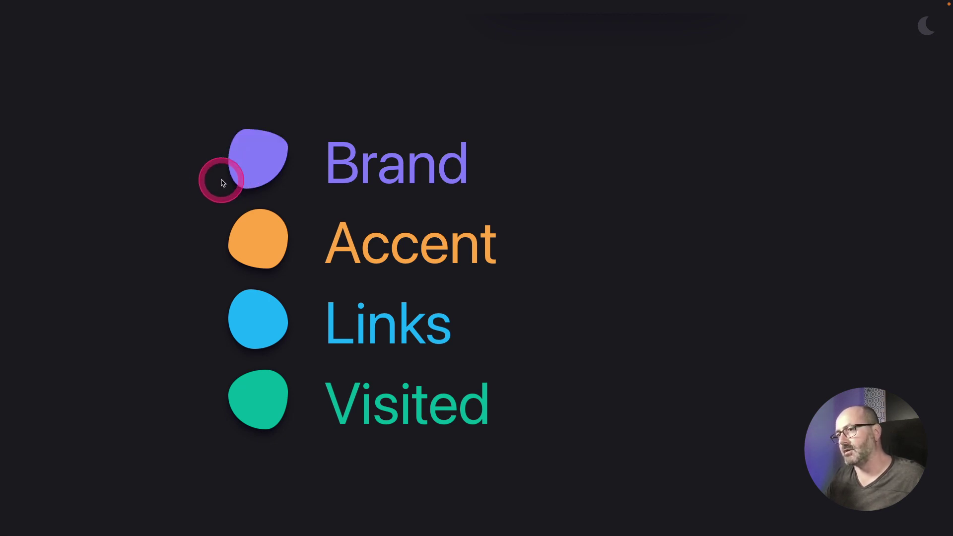
{"action": "left_click", "coordinate": [228, 175]}
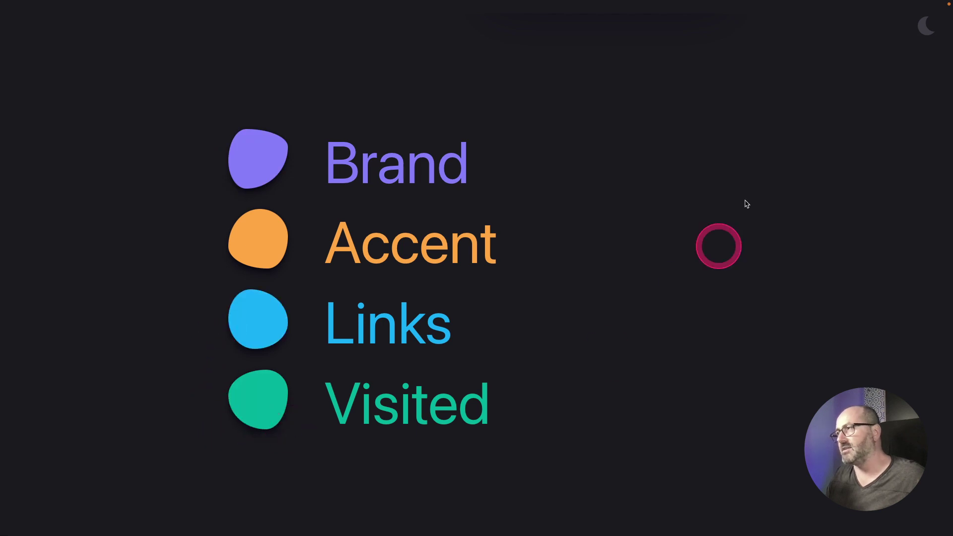
{"action": "left_click", "coordinate": [925, 27]}
{"action": "left_click", "coordinate": [635, 209]}
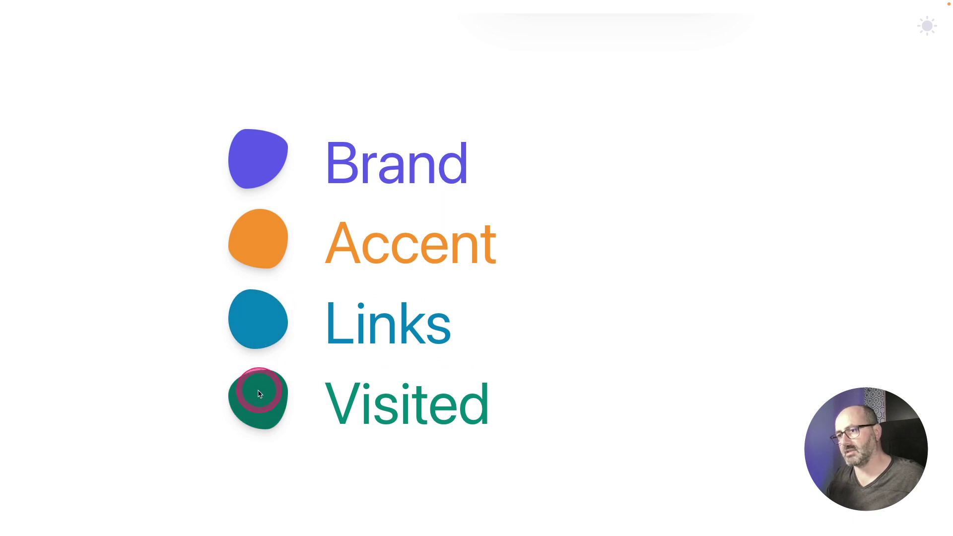
Examine the Brand 100%, 71.17%, 40% and 10% opacity samples on the demo page in light and dark mode.
{"action": "scroll", "coordinate": [572, 165], "scroll_direction": "down", "scroll_amount": 5}
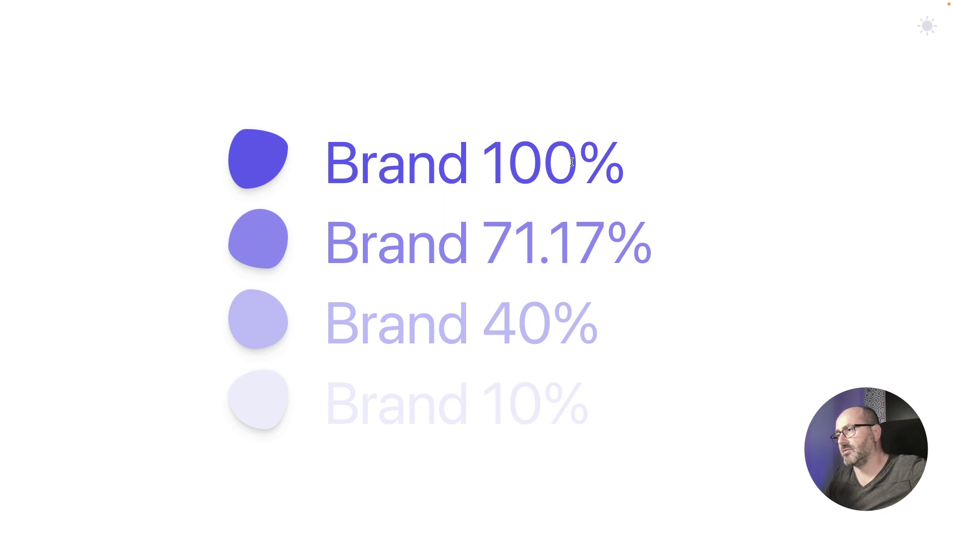
{"action": "left_click", "coordinate": [571, 158]}
{"action": "left_click", "coordinate": [524, 164]}
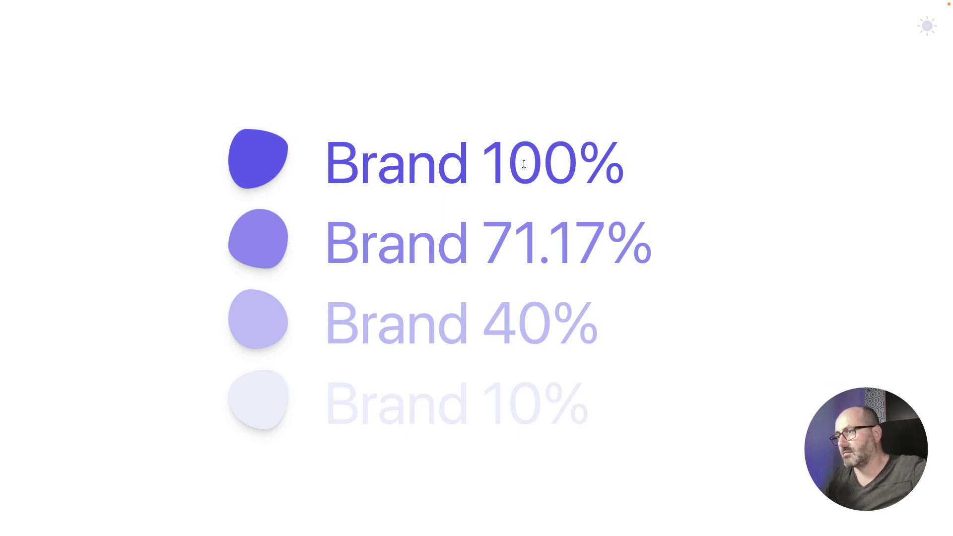
{"action": "mouse_move", "coordinate": [524, 164]}
{"action": "left_mouse_down"}
{"action": "mouse_move", "coordinate": [493, 237]}
{"action": "mouse_move", "coordinate": [534, 235]}
{"action": "mouse_move", "coordinate": [545, 255]}
{"action": "mouse_move", "coordinate": [648, 258]}
{"action": "mouse_move", "coordinate": [639, 182]}
{"action": "mouse_move", "coordinate": [562, 400]}
{"action": "mouse_move", "coordinate": [572, 214]}
{"action": "mouse_move", "coordinate": [698, 288]}
{"action": "mouse_move", "coordinate": [917, 42]}
{"action": "left_mouse_up"}
{"action": "left_click", "coordinate": [925, 26]}
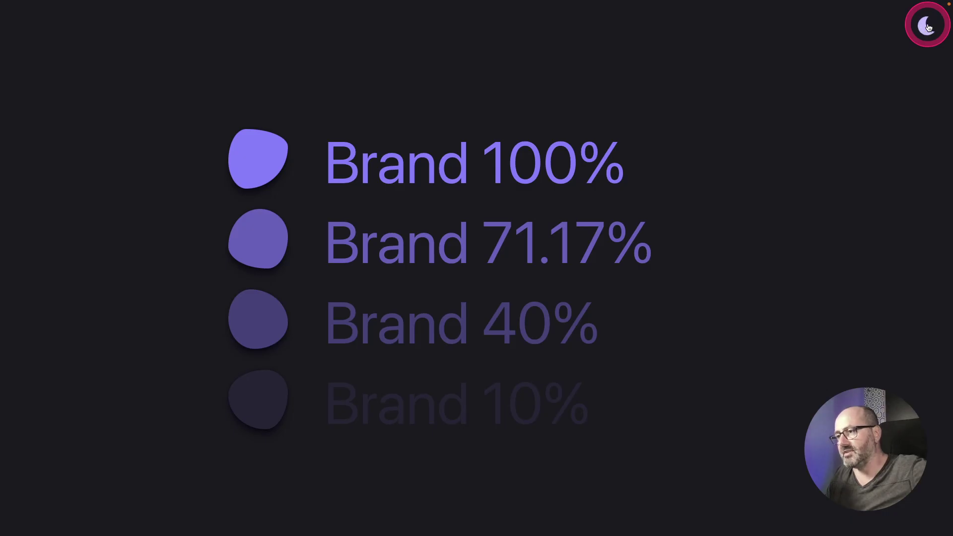
{"action": "mouse_move", "coordinate": [827, 42]}
{"action": "left_mouse_down"}
{"action": "mouse_move", "coordinate": [748, 75]}
{"action": "mouse_move", "coordinate": [640, 170]}
{"action": "mouse_move", "coordinate": [610, 394]}
{"action": "mouse_move", "coordinate": [616, 160]}
{"action": "left_mouse_up"}
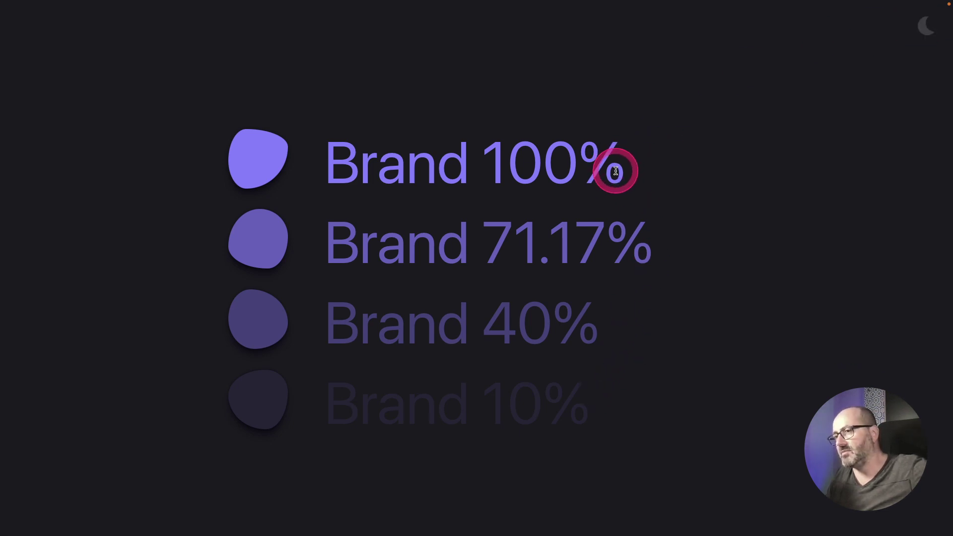
{"action": "left_click", "coordinate": [258, 154]}
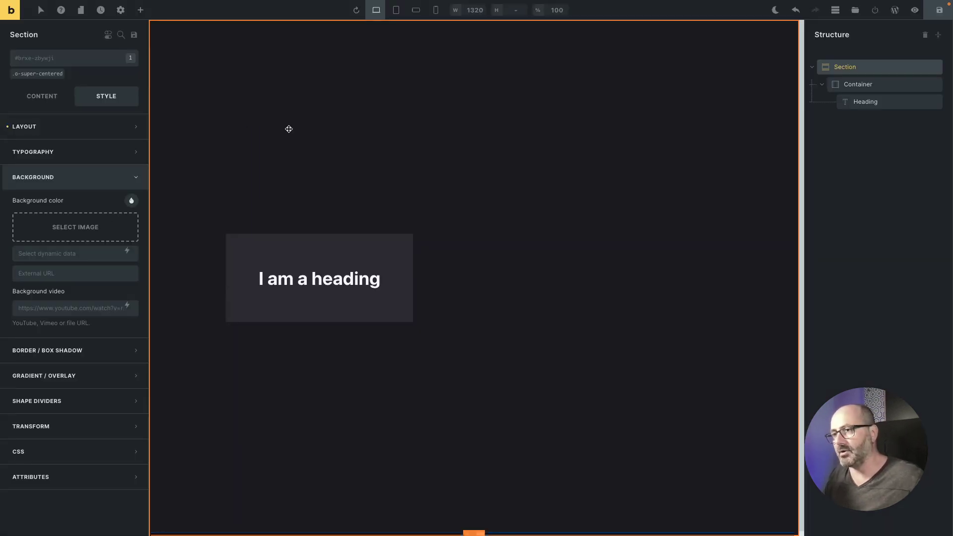
Add a second heading to the section in the Bricks builder and set its font size to Font Size Fluid 8.
{"action": "left_click", "coordinate": [141, 10]}
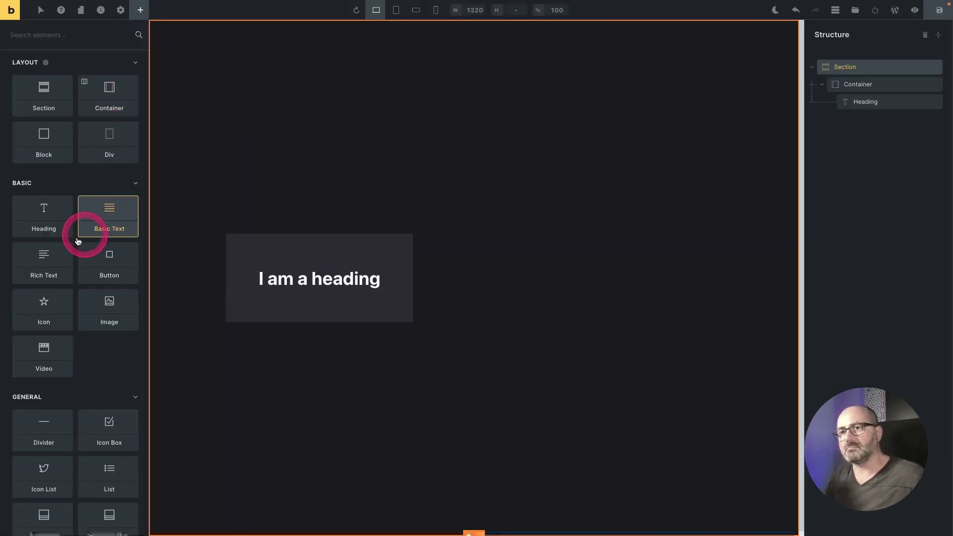
{"action": "left_click", "coordinate": [46, 218]}
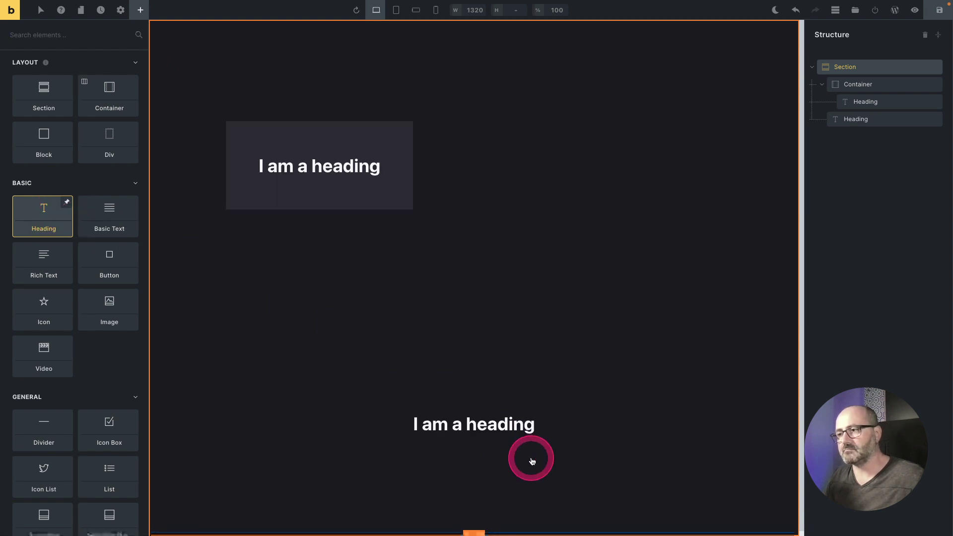
{"action": "left_click", "coordinate": [511, 424]}
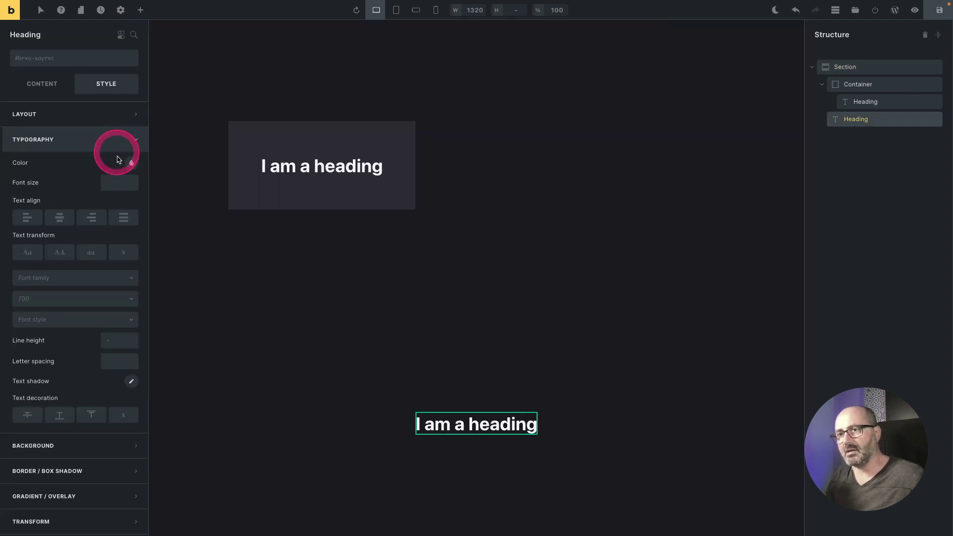
{"action": "left_click", "coordinate": [114, 183]}
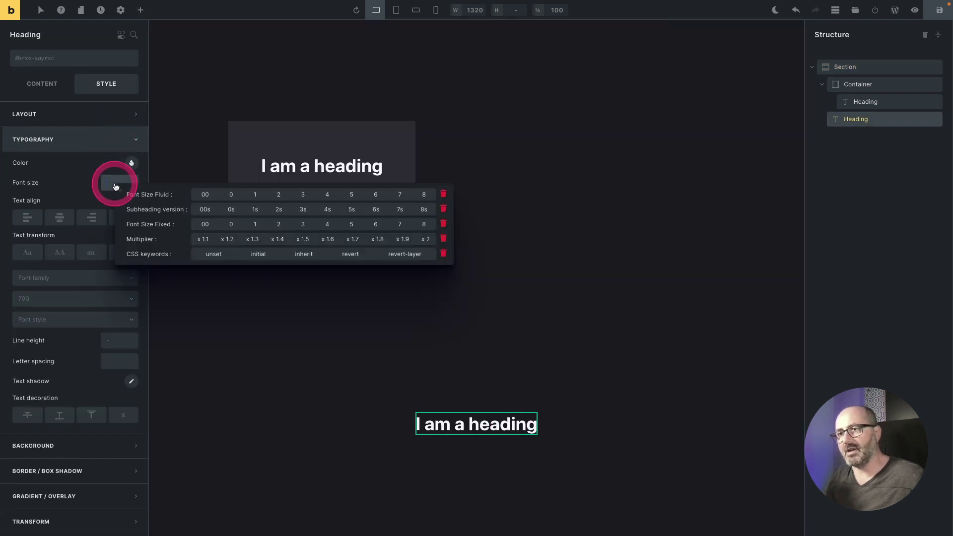
{"action": "left_click", "coordinate": [423, 194]}
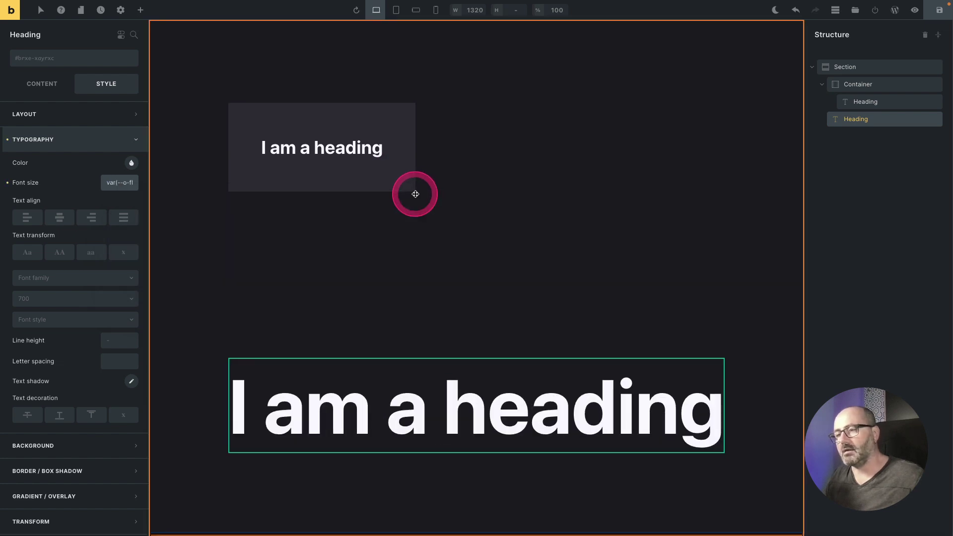
{"action": "left_click", "coordinate": [323, 421]}
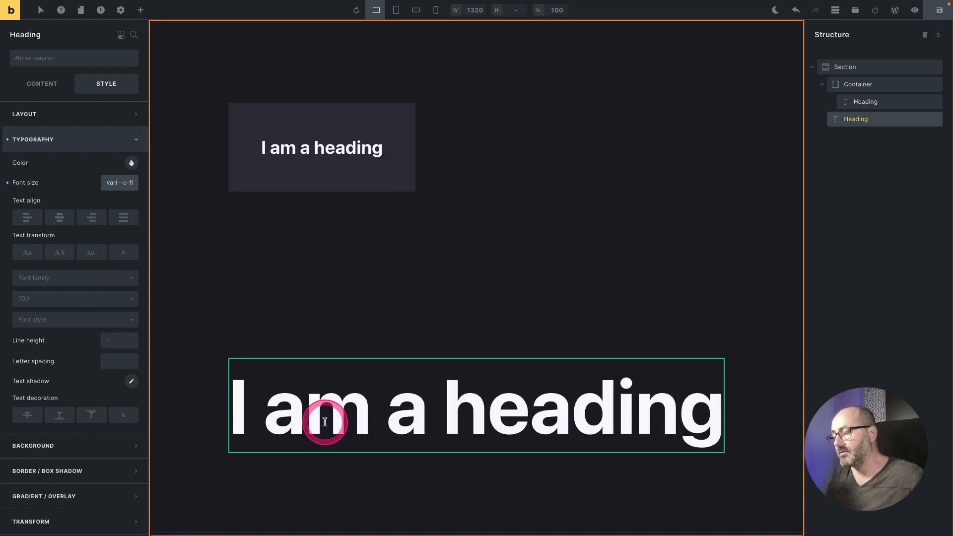
{"action": "left_click", "coordinate": [325, 422]}
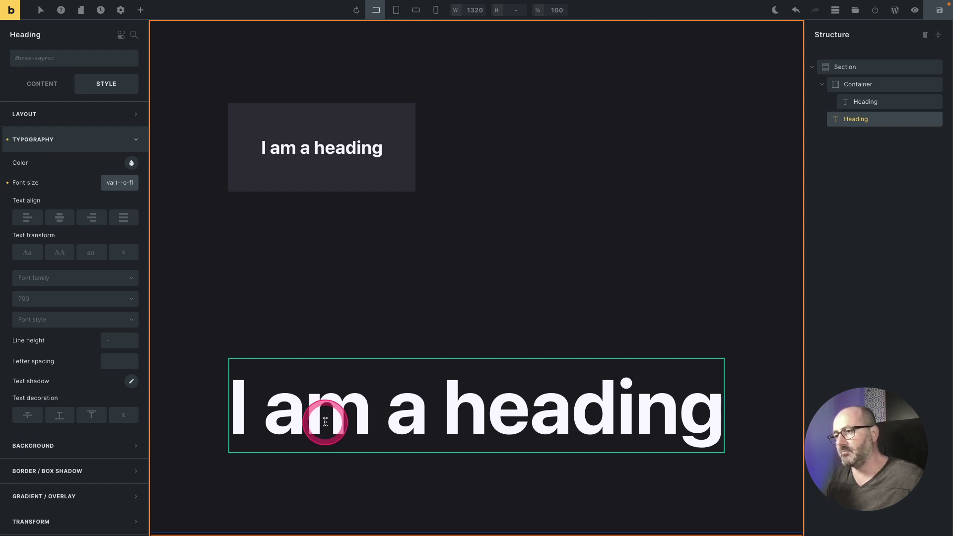
{"action": "left_click", "coordinate": [324, 419]}
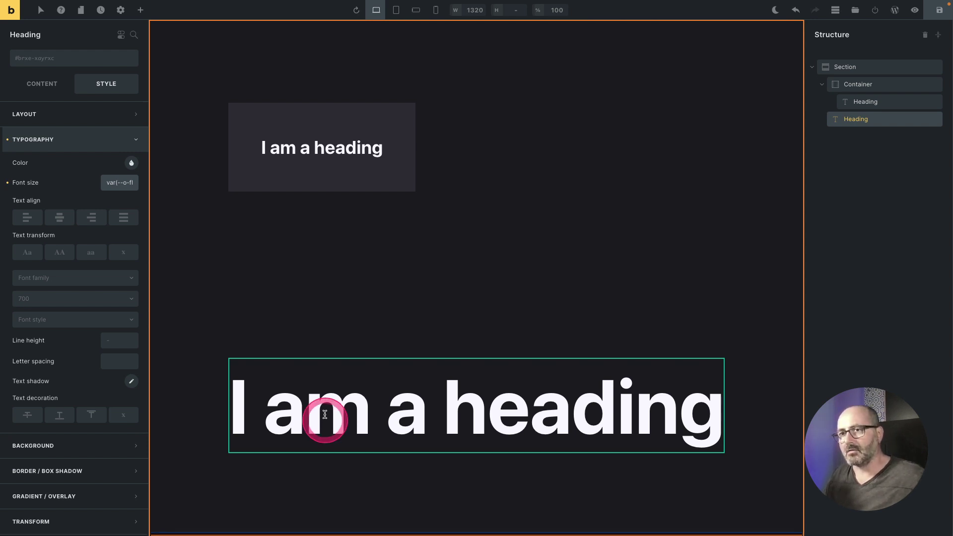
{"action": "left_click", "coordinate": [163, 185]}
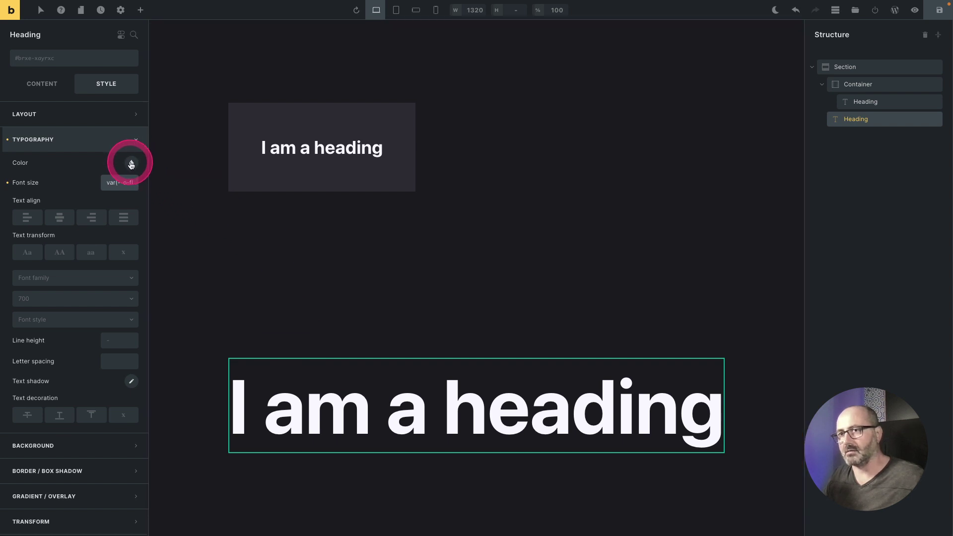
Set the large heading's typography color to the Theme Chromatic Accent and reopen its color choices.
{"action": "left_click", "coordinate": [131, 163]}
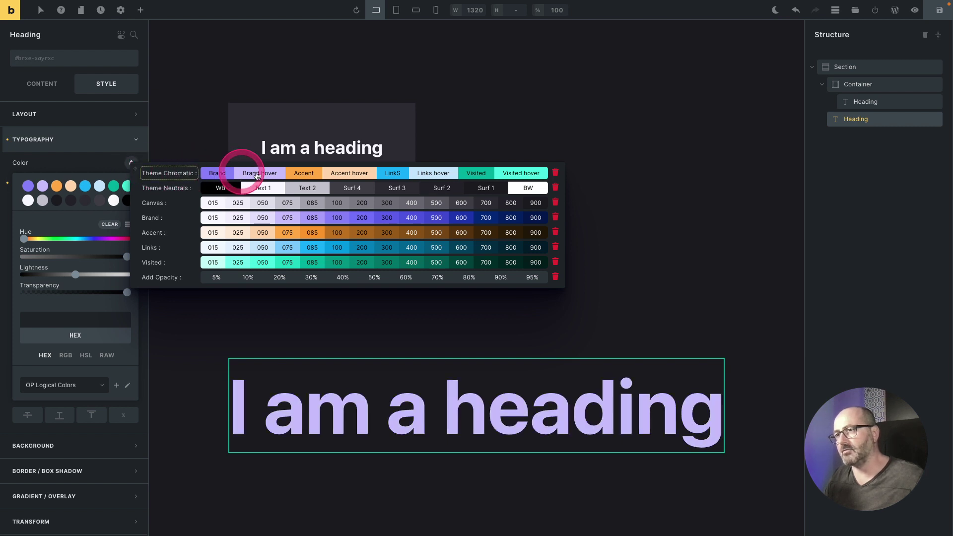
{"action": "left_click", "coordinate": [304, 174]}
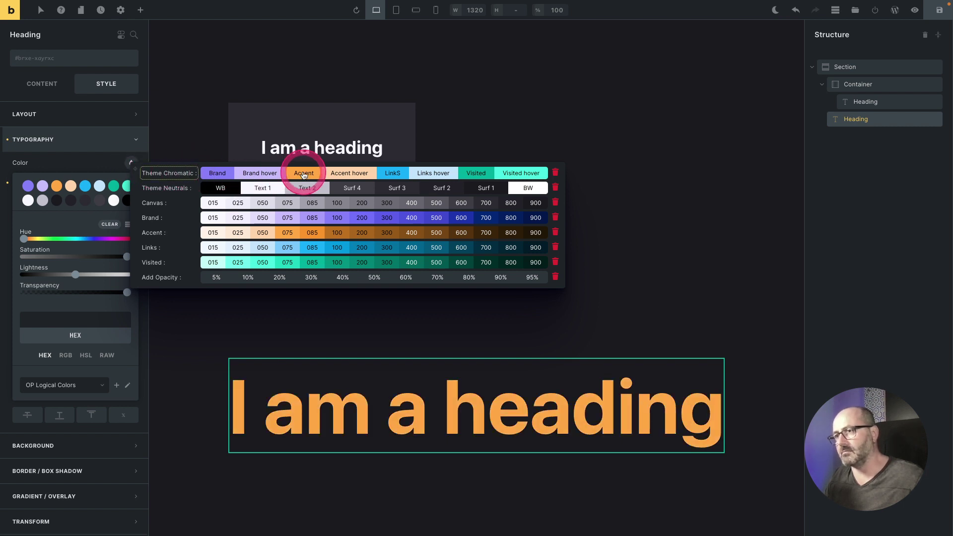
{"action": "left_click", "coordinate": [130, 164]}
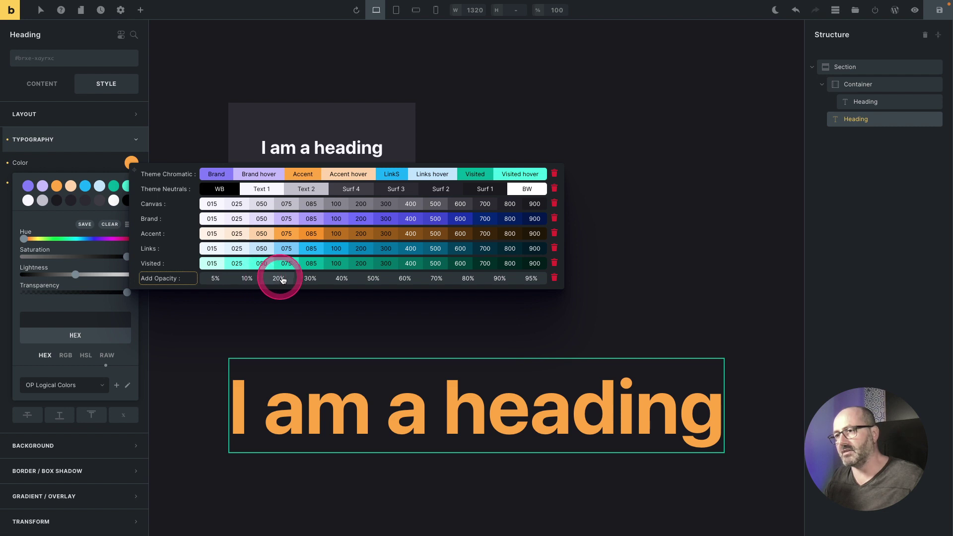
Add 30% opacity to the large heading's Accent typography color and show the color as a raw value.
{"action": "left_click", "coordinate": [311, 280]}
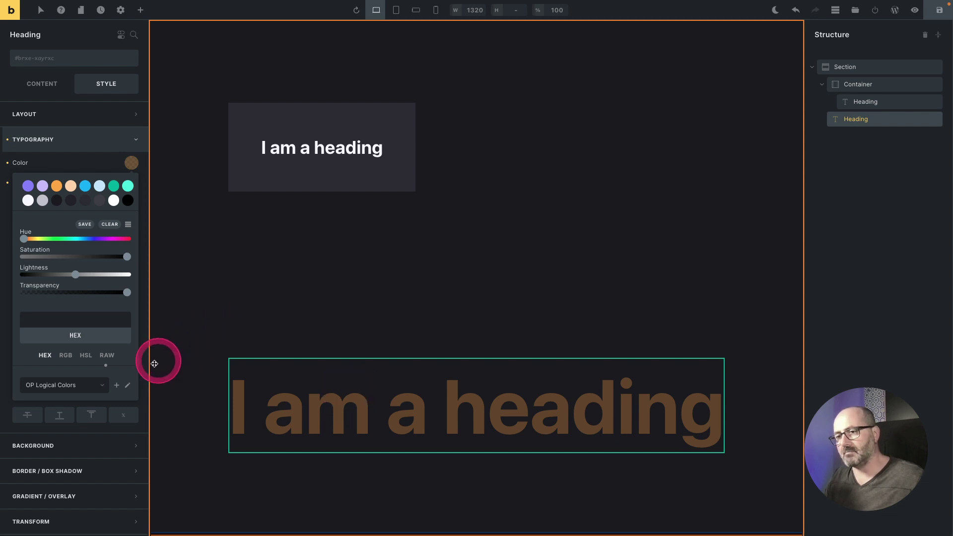
{"action": "left_click", "coordinate": [107, 355]}
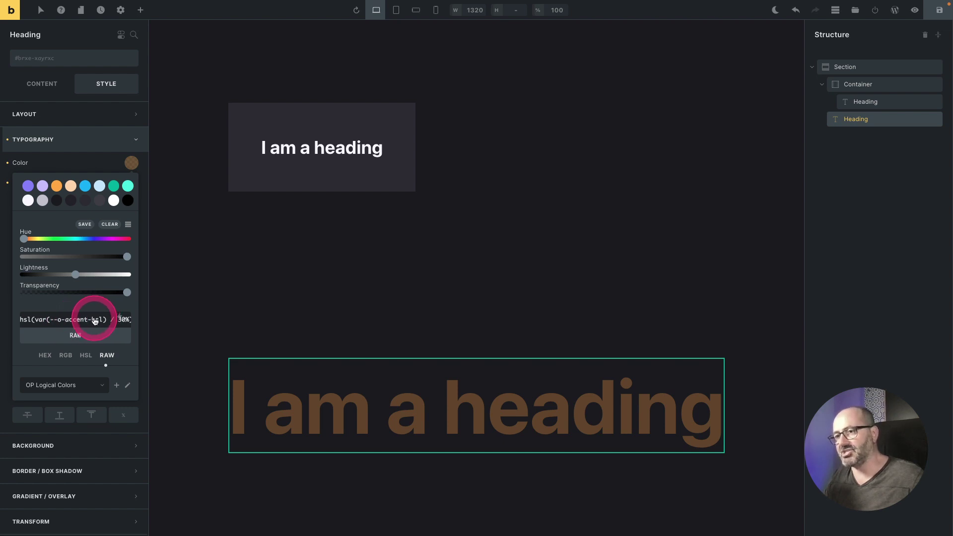
{"action": "left_click", "coordinate": [125, 319]}
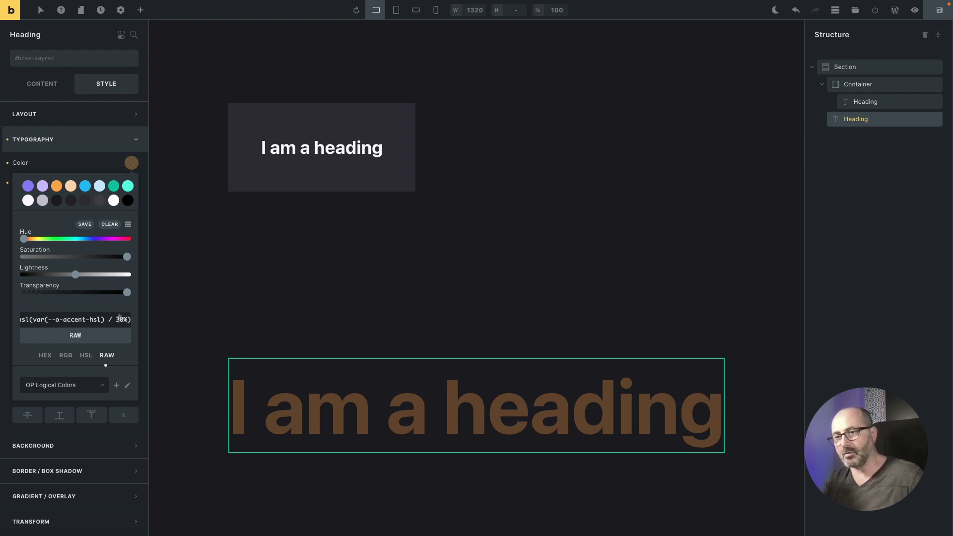
Set the opacity in the large heading's raw Accent color value to 37.25%.
{"action": "left_click", "coordinate": [121, 319]}
{"action": "key", "text": "BackSpace"}
{"action": "type", "text": "5"}
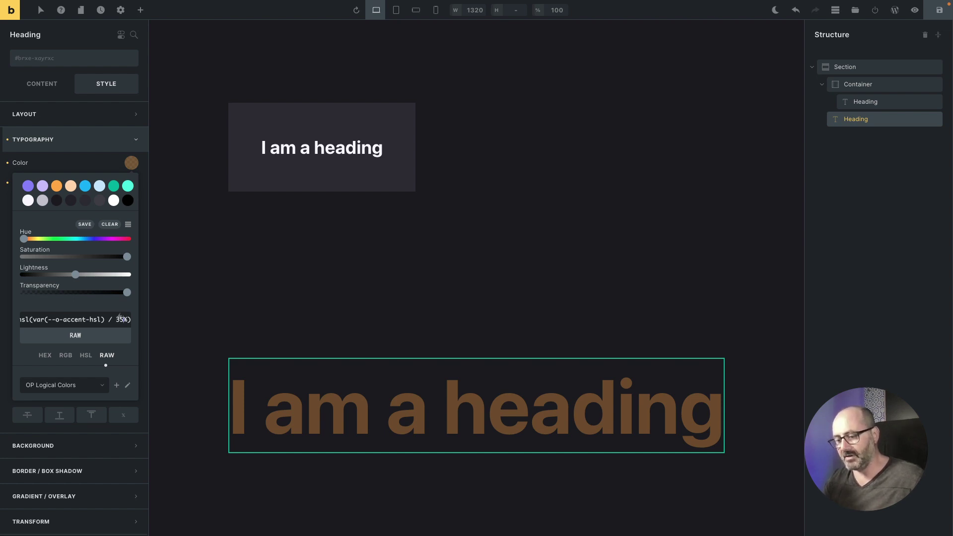
{"action": "key", "text": "shift+Left"}
{"action": "type", "text": "7"}
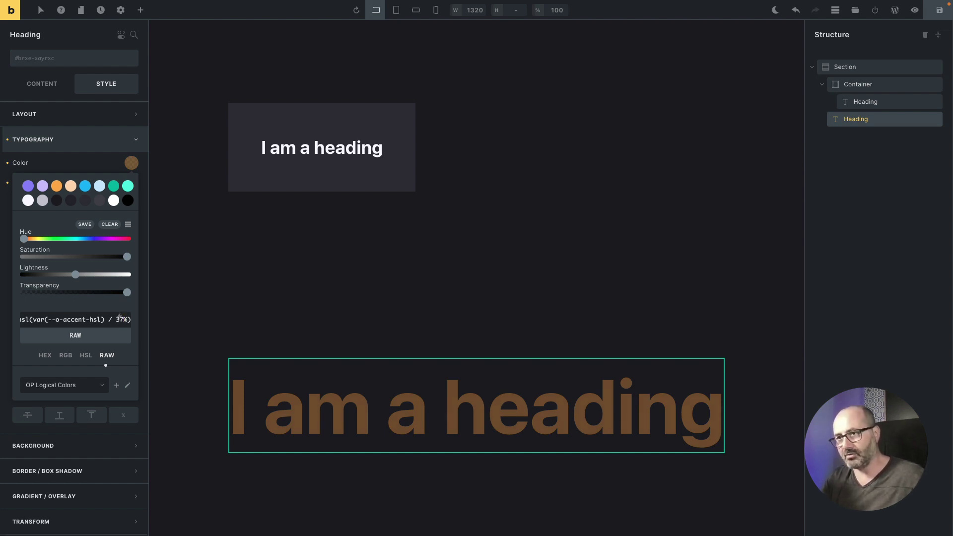
{"action": "type", "text": ".25"}
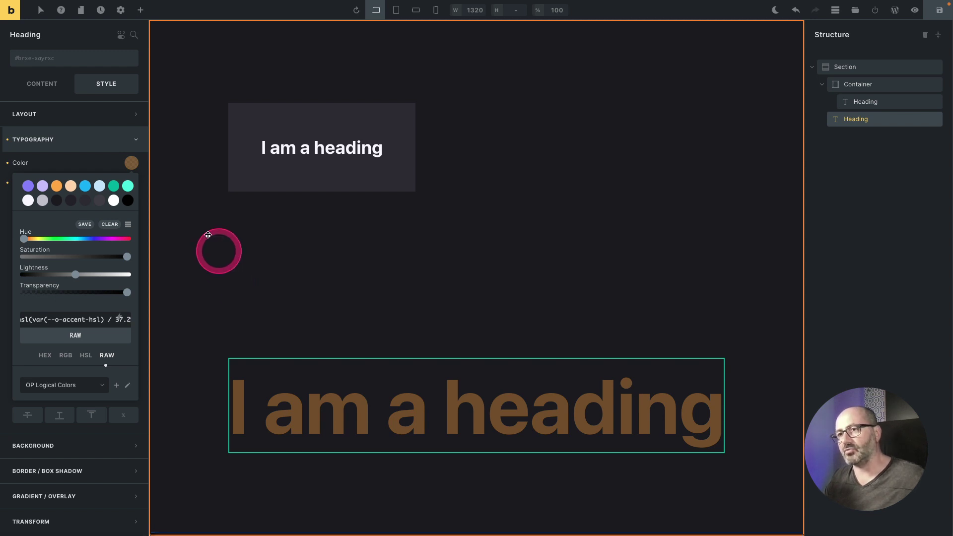
Set the large heading's typography color to the Theme Neutrals Surf 4 with 50% opacity.
{"action": "left_click", "coordinate": [131, 163]}
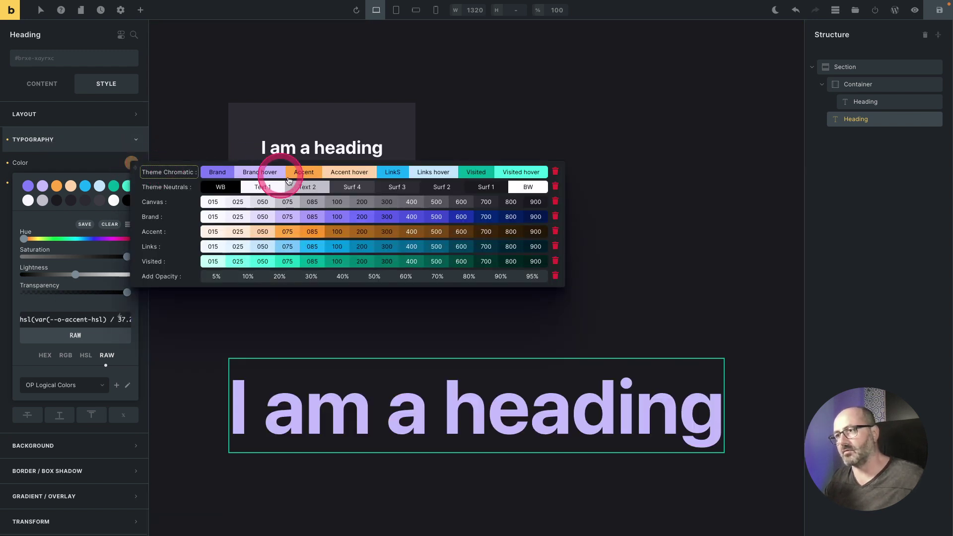
{"action": "left_click", "coordinate": [357, 190]}
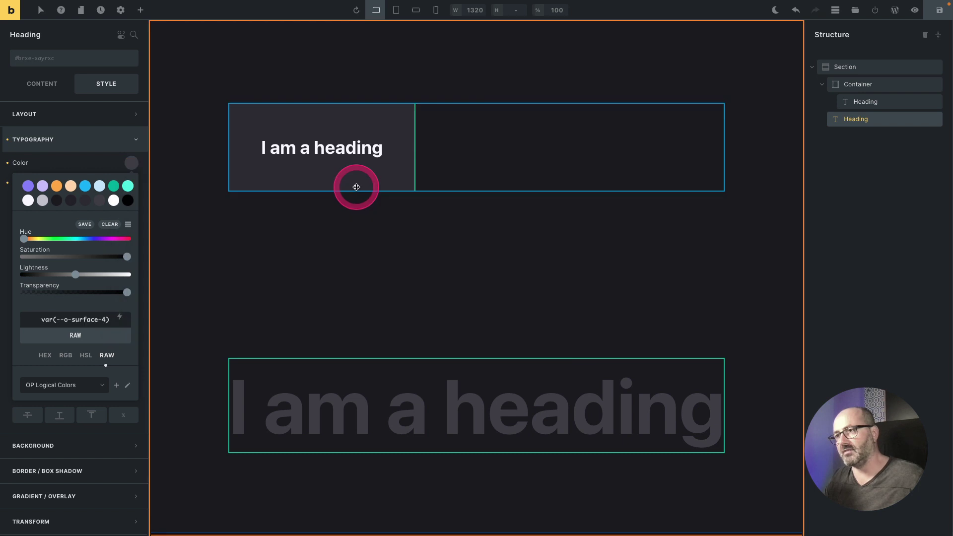
{"action": "left_click", "coordinate": [62, 320]}
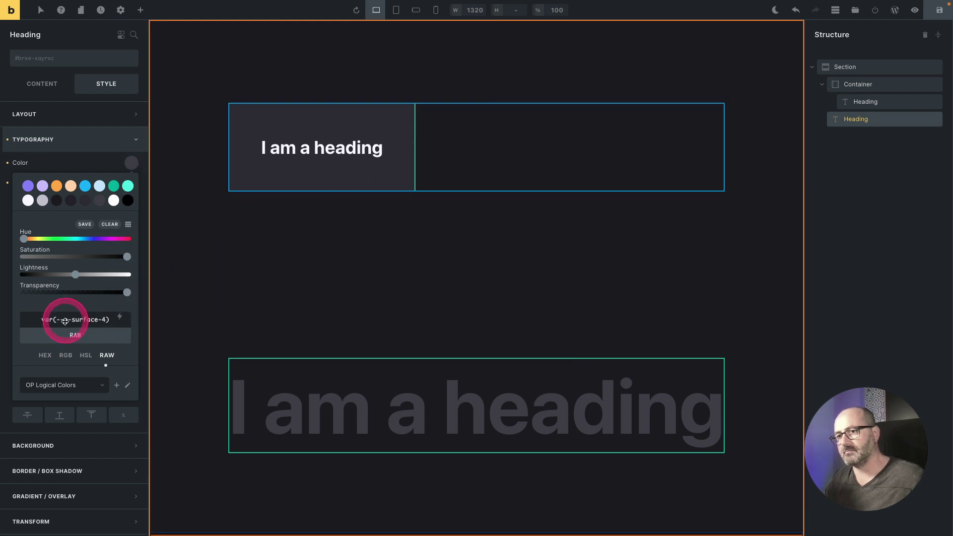
{"action": "left_click", "coordinate": [309, 435]}
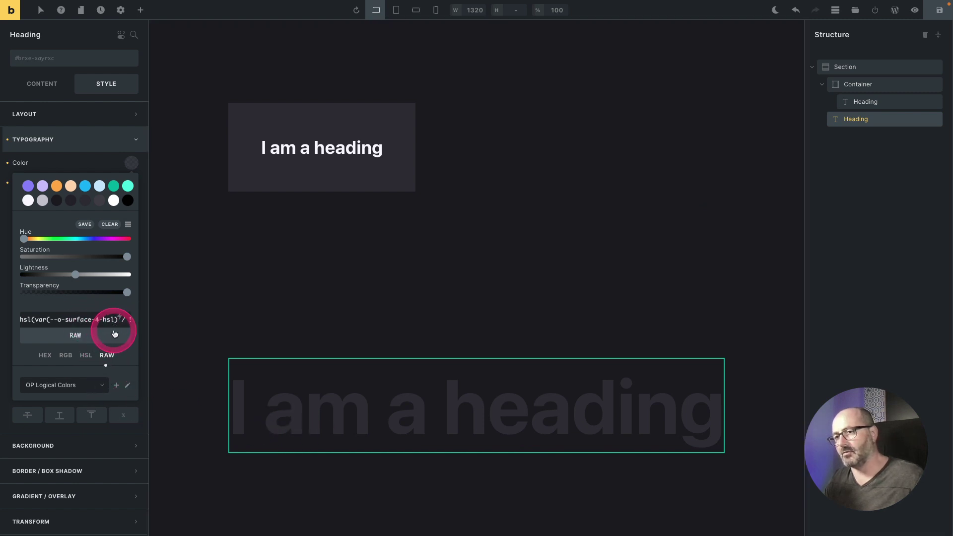
Set the large heading's typography color to Links 500 with 20% opacity.
{"action": "left_click", "coordinate": [87, 320]}
{"action": "left_click", "coordinate": [89, 322]}
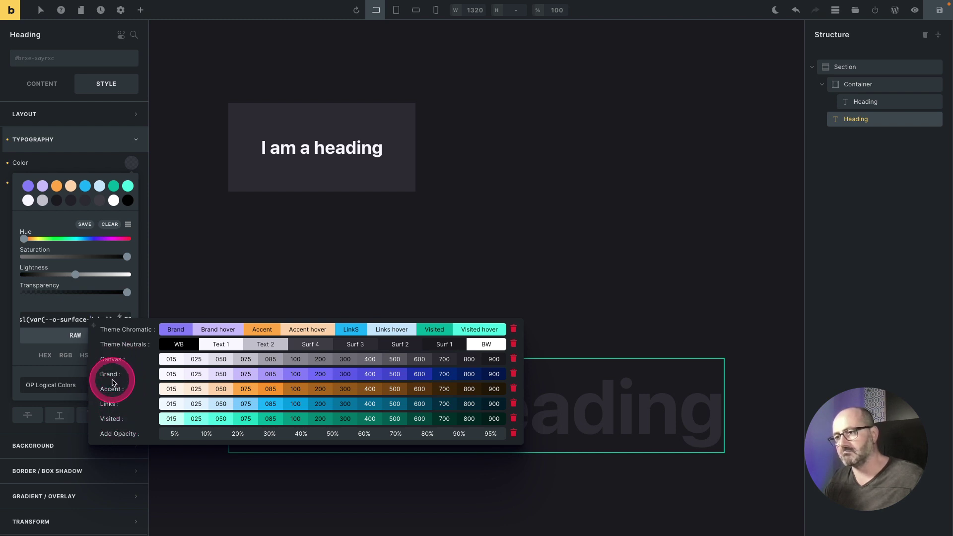
{"action": "left_click", "coordinate": [396, 403]}
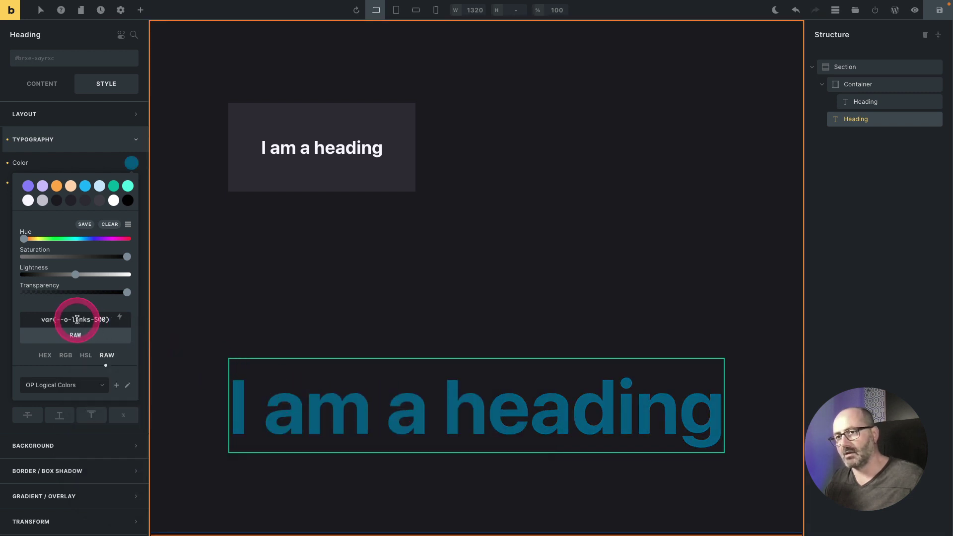
{"action": "mouse_move", "coordinate": [78, 323]}
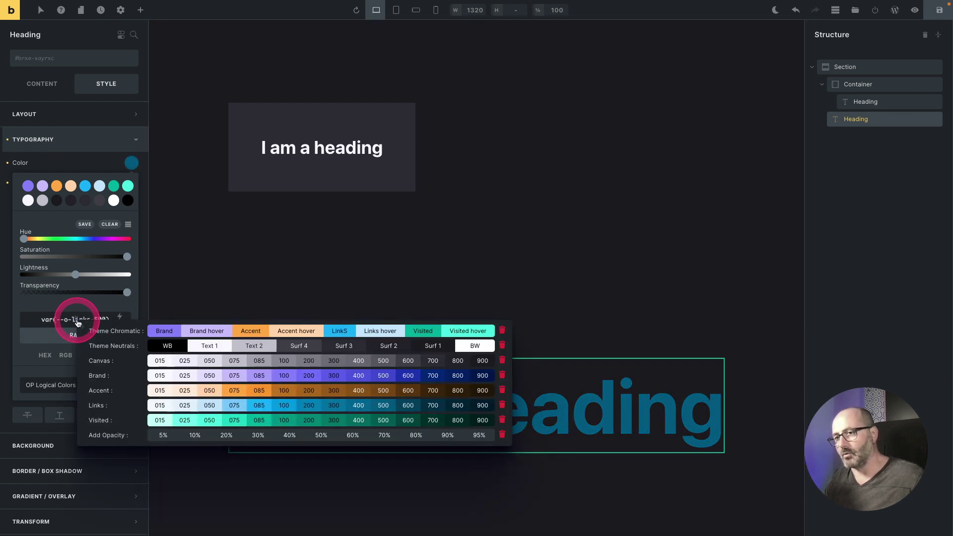
{"action": "left_click", "coordinate": [225, 435]}
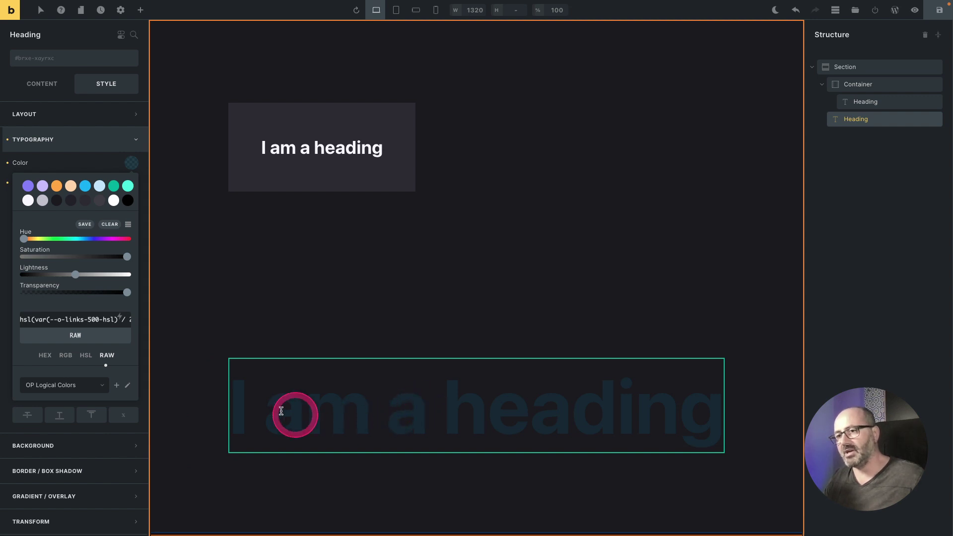
Try 30% opacity on the large heading's Links 500 color and clear its typography color.
{"action": "left_click", "coordinate": [74, 320]}
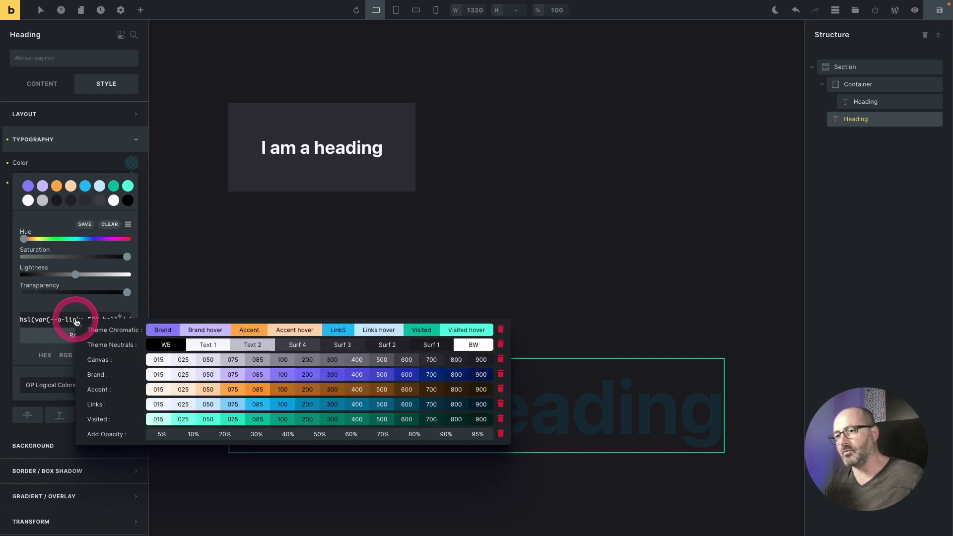
{"action": "left_click", "coordinate": [251, 435]}
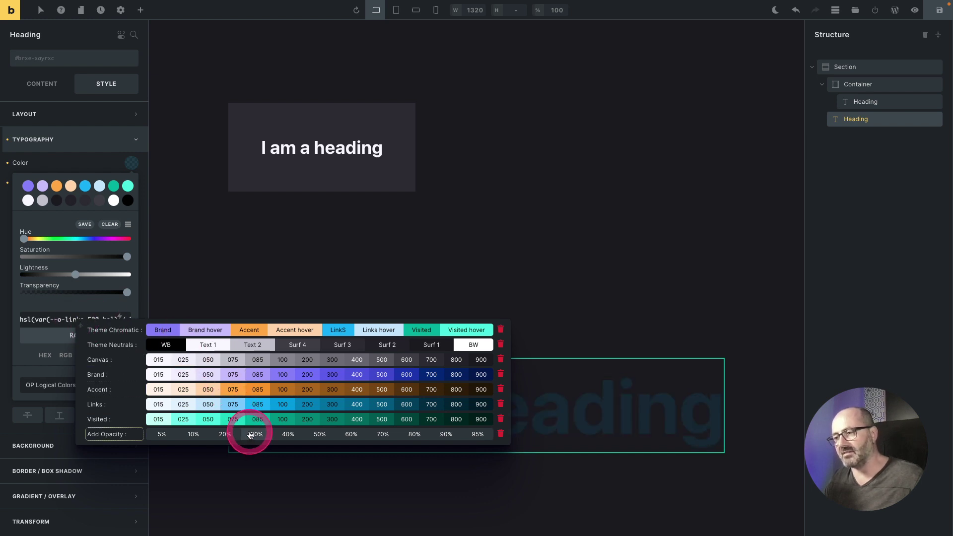
{"action": "left_click", "coordinate": [253, 434]}
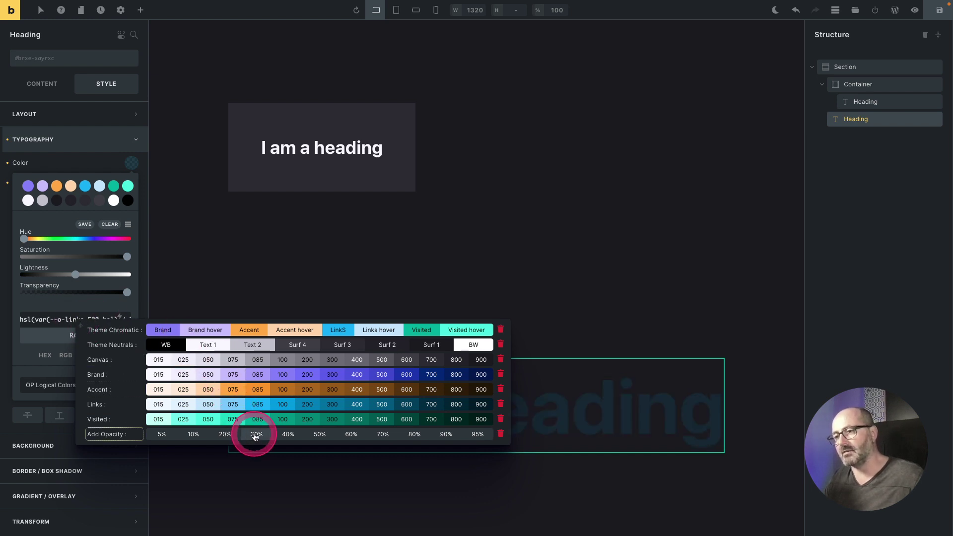
{"action": "left_click", "coordinate": [264, 432]}
{"action": "left_click", "coordinate": [77, 320]}
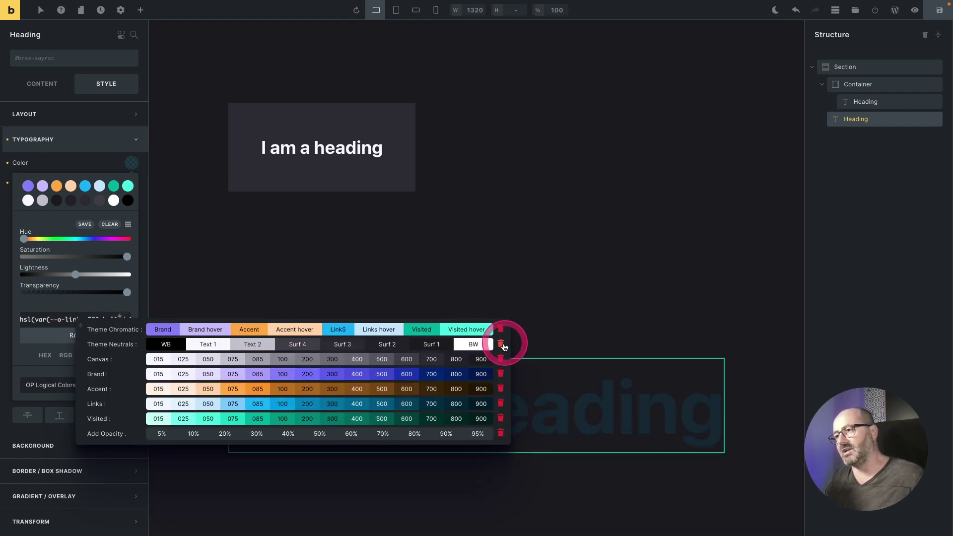
{"action": "left_click", "coordinate": [501, 345]}
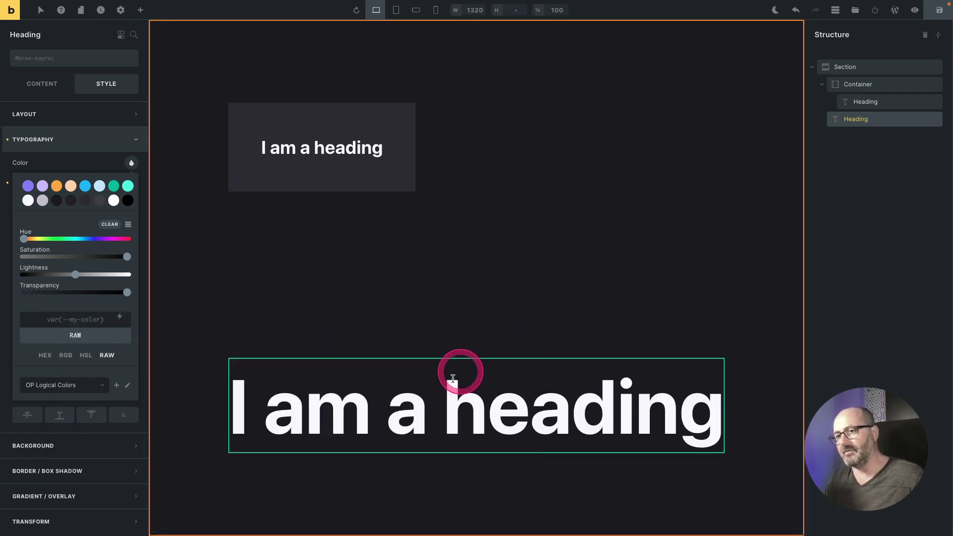
Give the large heading a muted neutral surface color from the theme and select the section.
{"action": "left_click", "coordinate": [84, 322]}
{"action": "left_click", "coordinate": [419, 262]}
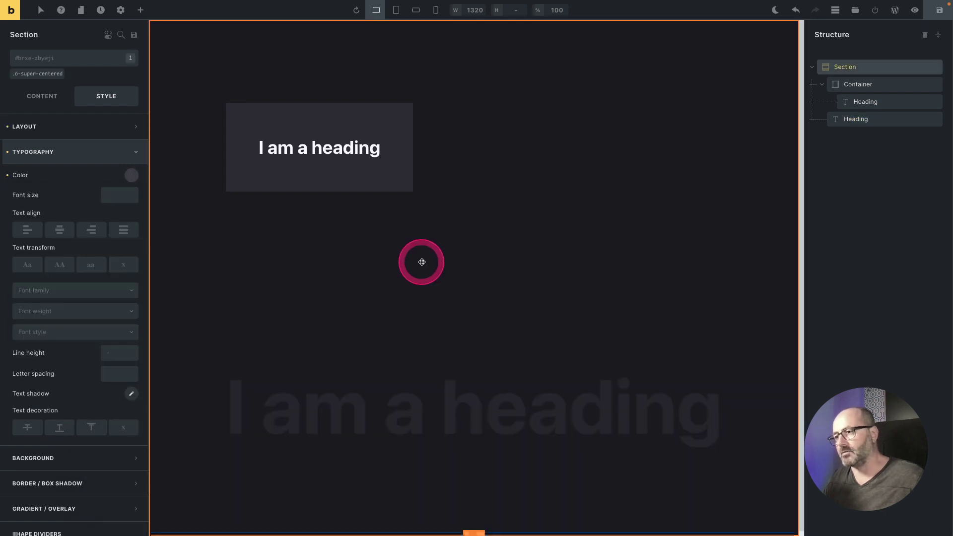
{"action": "left_click", "coordinate": [465, 241]}
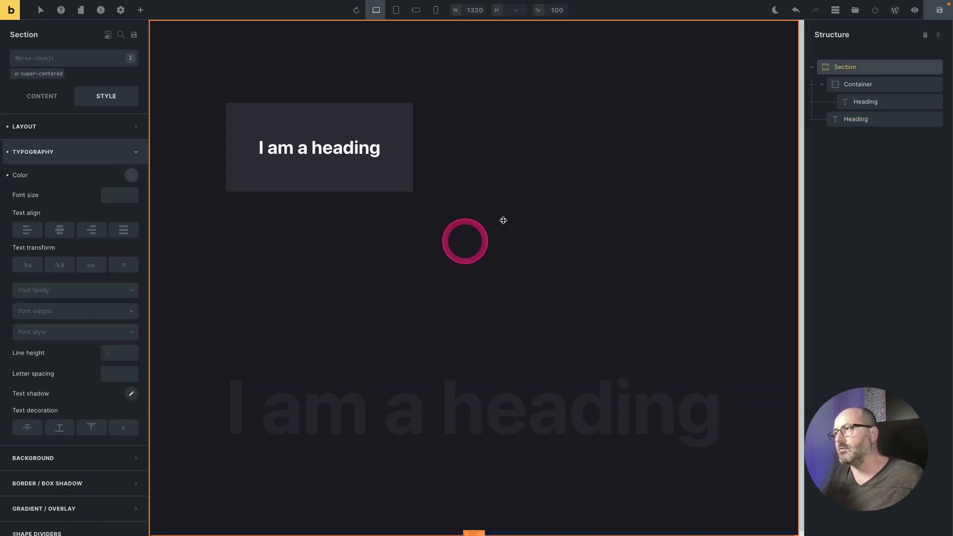
Compare the two headings on the builder canvas in light mode and return to dark mode.
{"action": "left_click", "coordinate": [773, 10]}
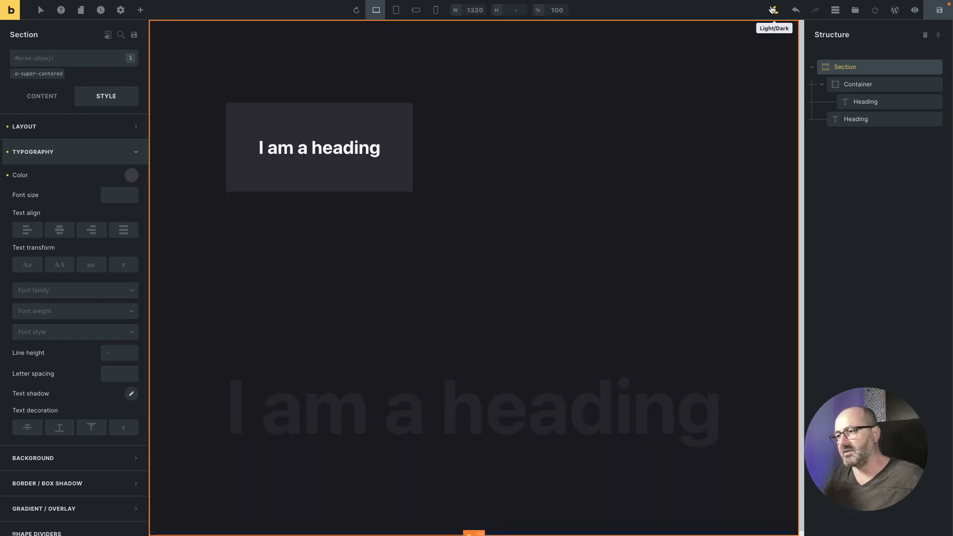
{"action": "left_click", "coordinate": [773, 10]}
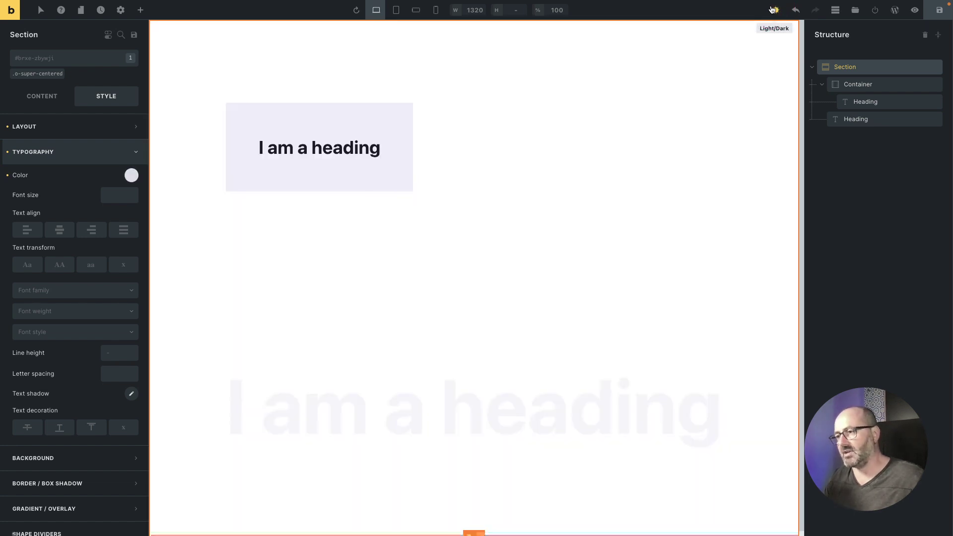
{"action": "left_click", "coordinate": [773, 9]}
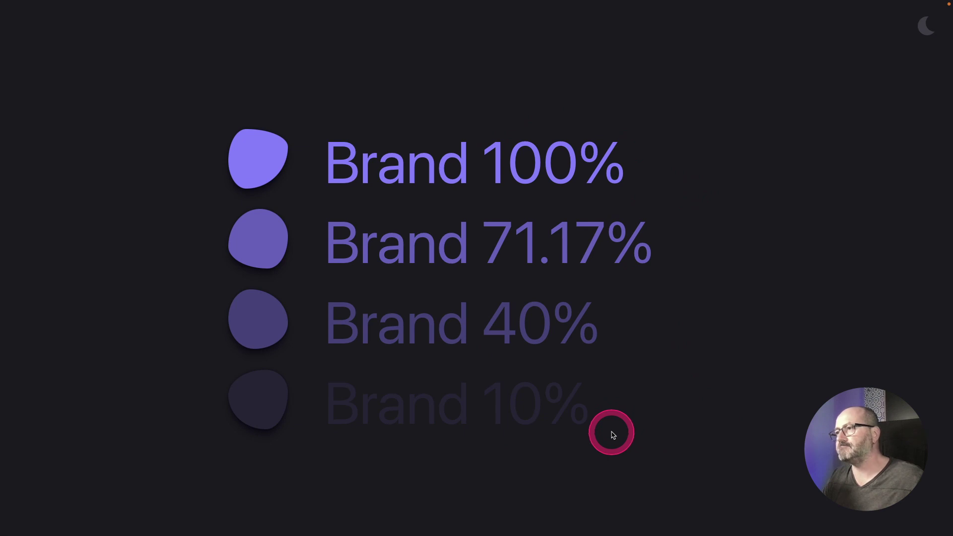
Switch to the demo page and examine the colored Surf. 1 to Surf. 4 samples in light and dark mode.
{"action": "left_click", "coordinate": [921, 33]}
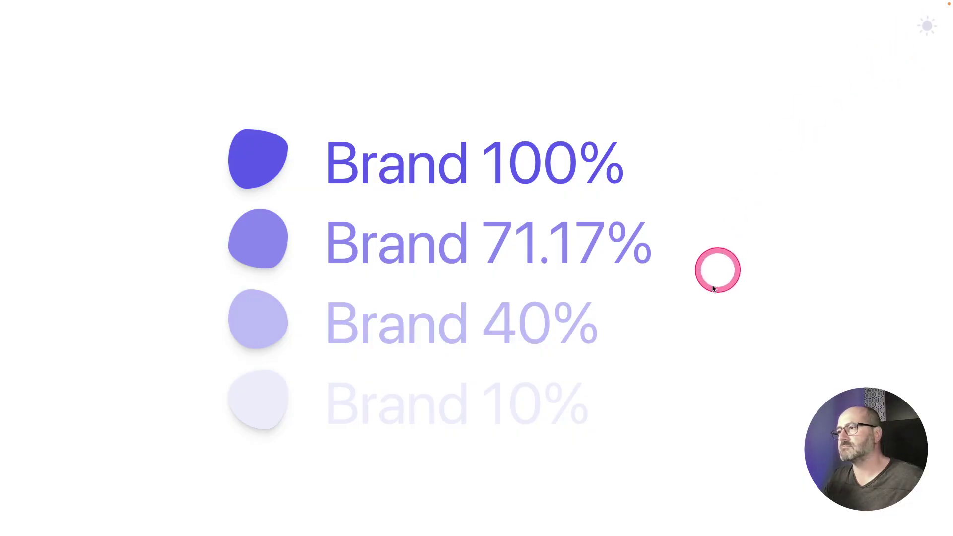
{"action": "scroll", "coordinate": [708, 297], "scroll_direction": "down", "scroll_amount": 10}
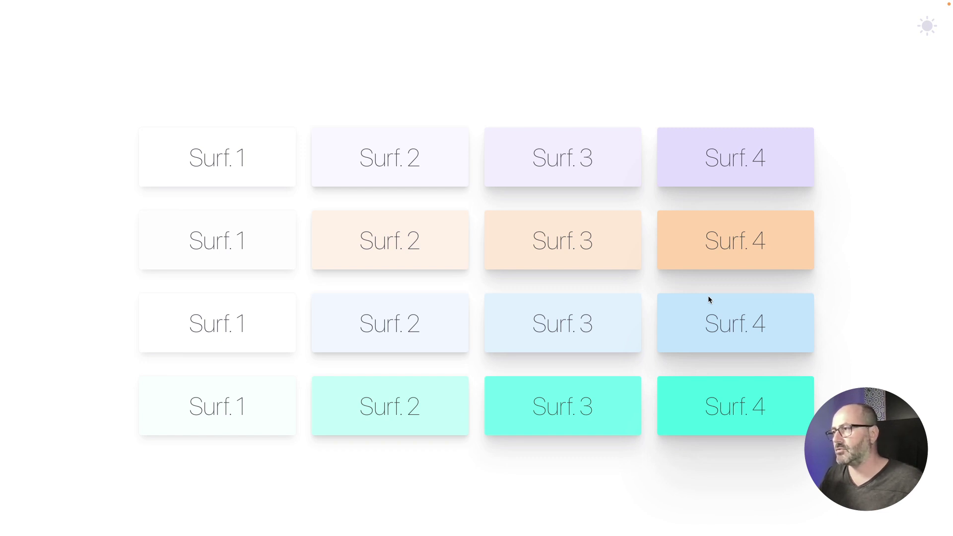
{"action": "left_click", "coordinate": [703, 227]}
{"action": "left_click", "coordinate": [602, 218]}
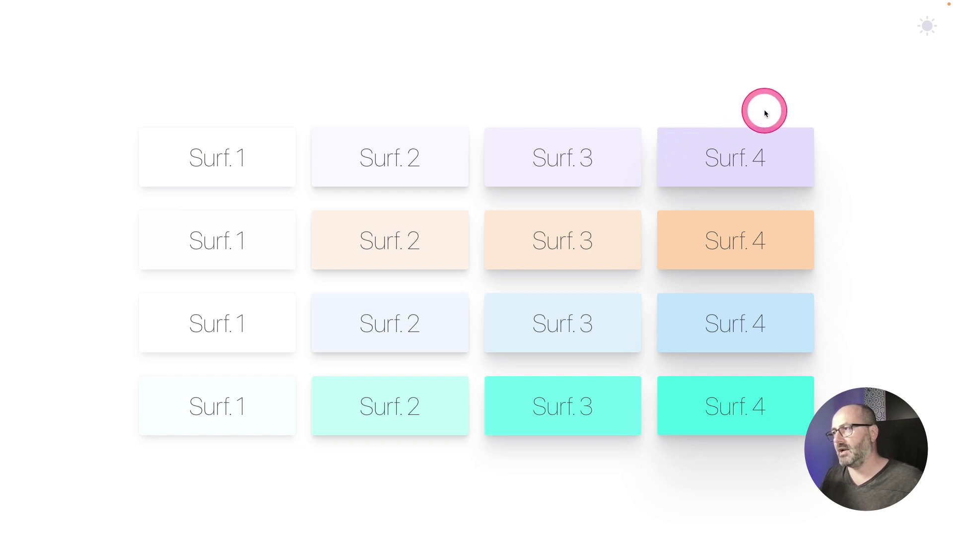
{"action": "left_click", "coordinate": [926, 27]}
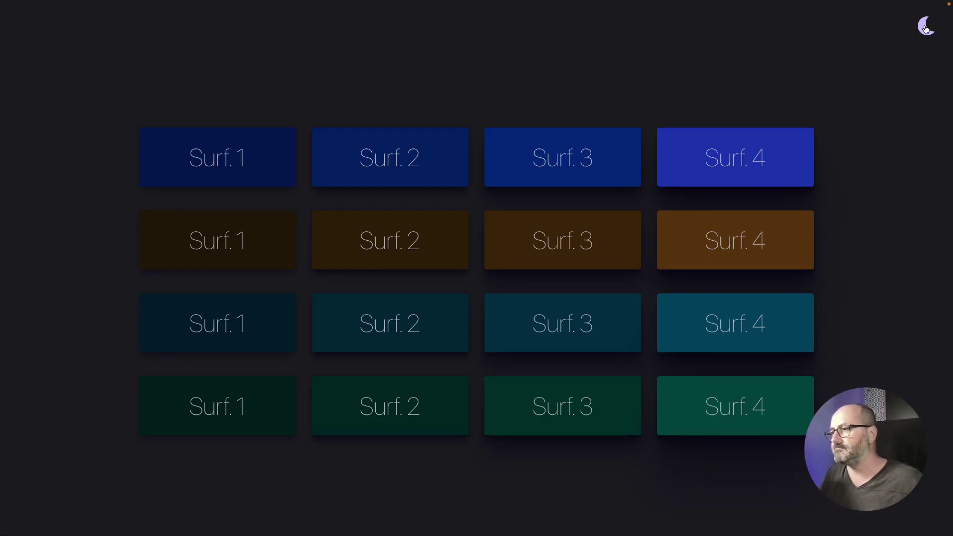
{"action": "left_click", "coordinate": [926, 27]}
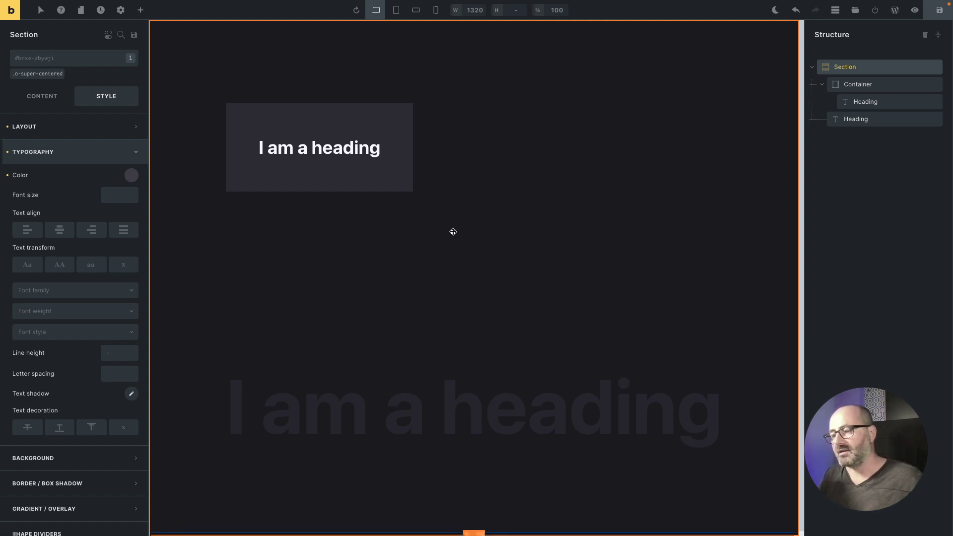
Set the section's background color to the theme neutral Surf 2 as a raw value.
{"action": "left_click", "coordinate": [107, 151]}
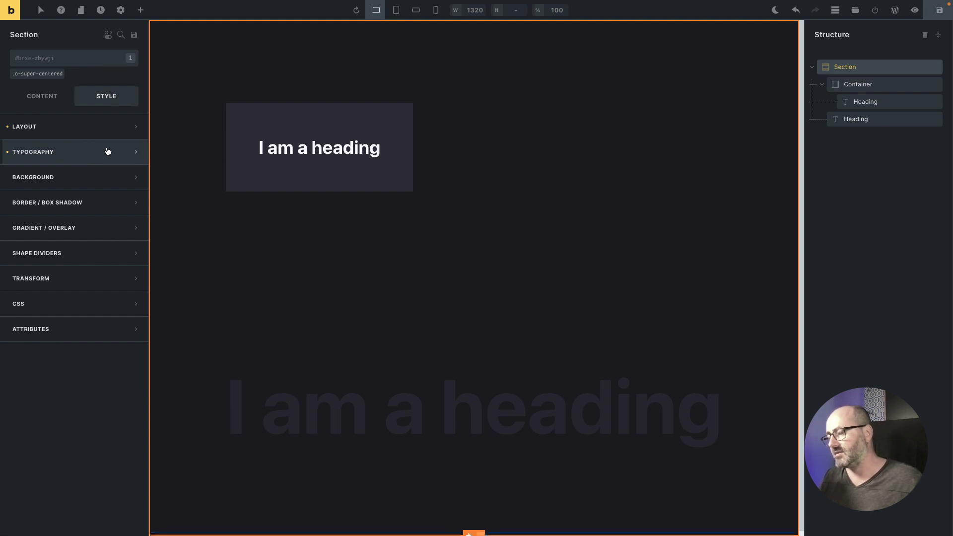
{"action": "left_click", "coordinate": [85, 177]}
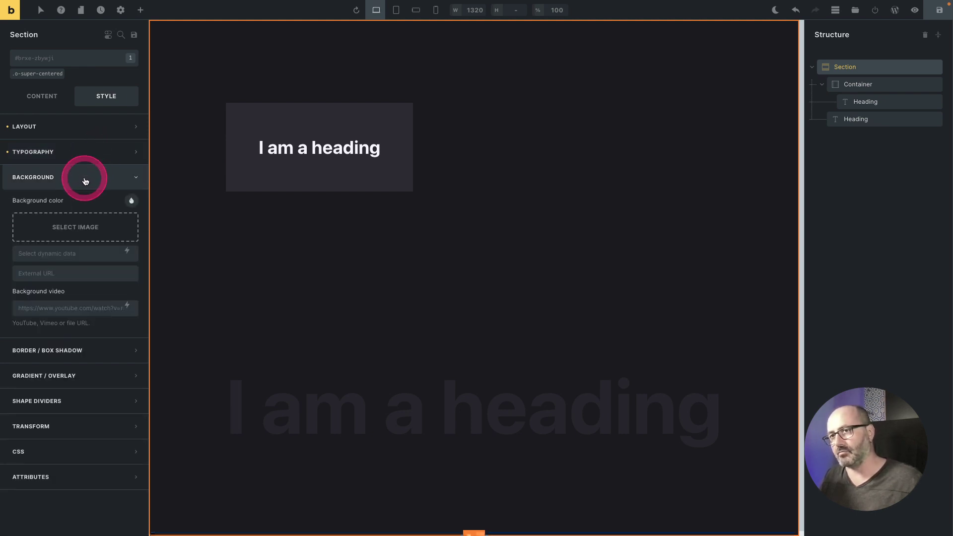
{"action": "left_click", "coordinate": [131, 200]}
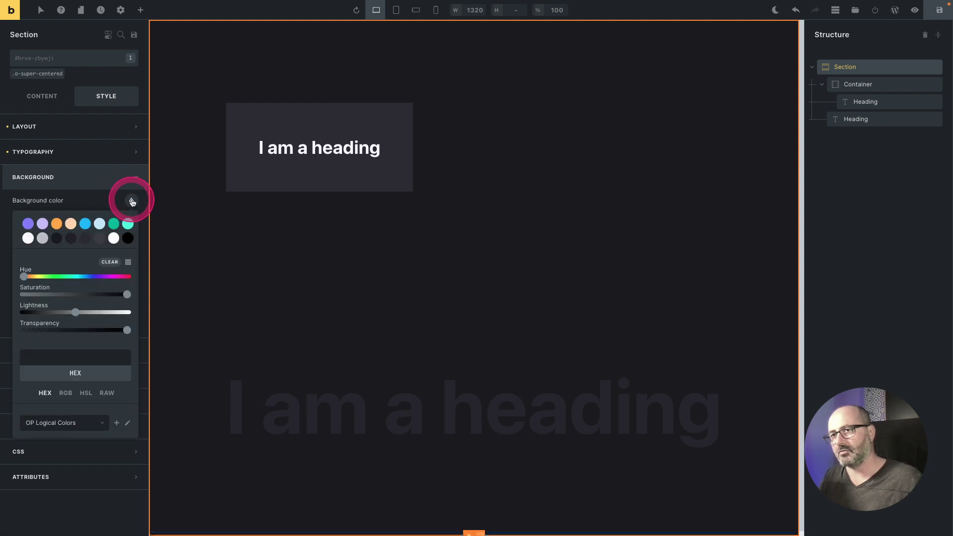
{"action": "left_click", "coordinate": [106, 392]}
{"action": "left_click", "coordinate": [70, 357]}
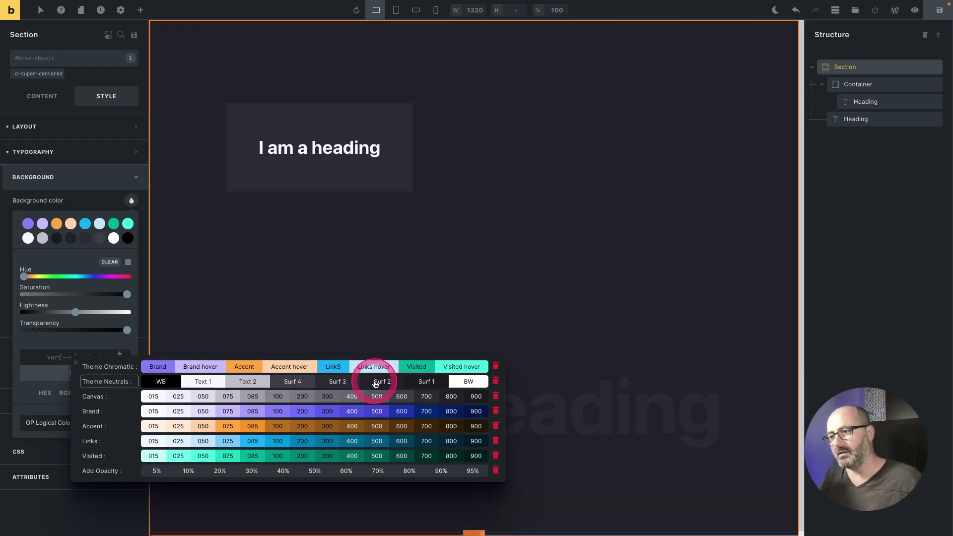
{"action": "left_click", "coordinate": [381, 381]}
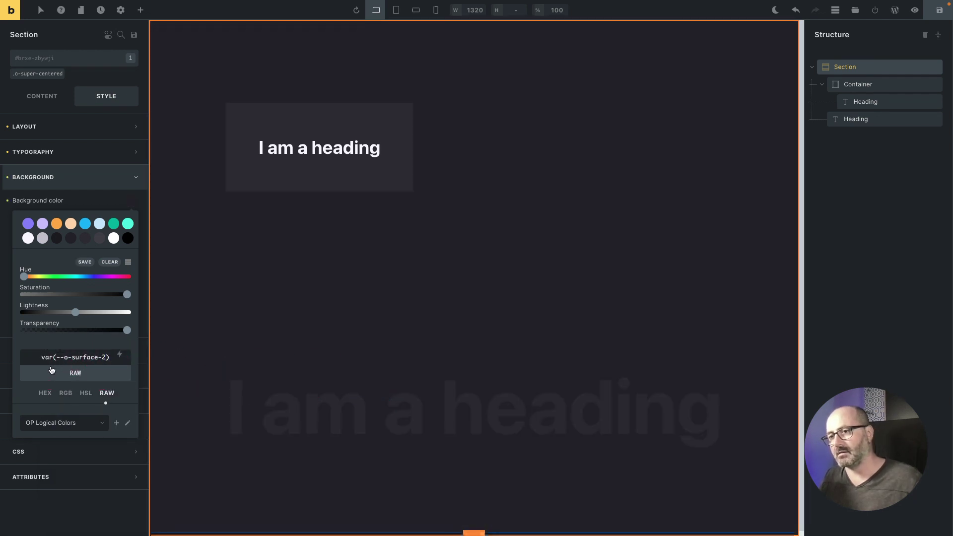
Change the section's background color to var(--o-surface-2-brand) and save the page.
{"action": "type", "text": "-"}
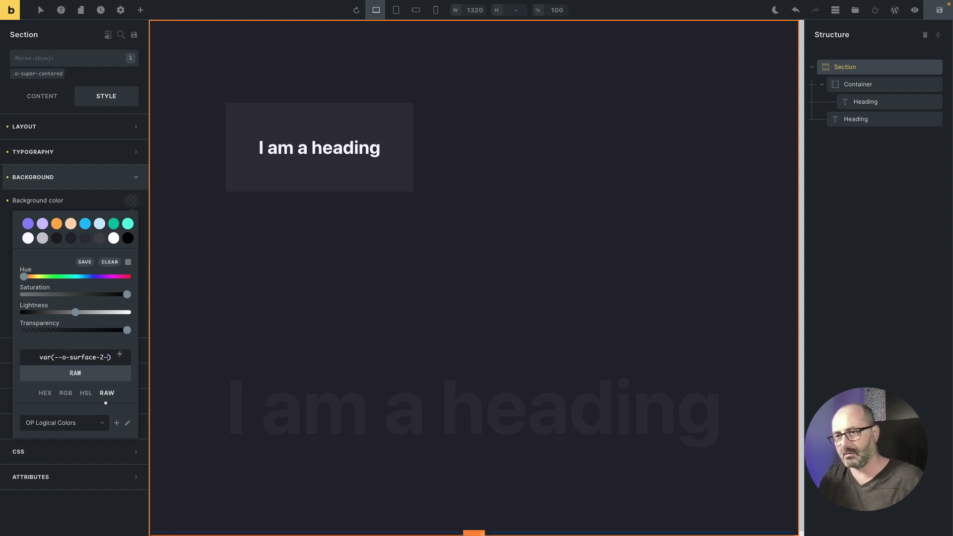
{"action": "type", "text": "b"}
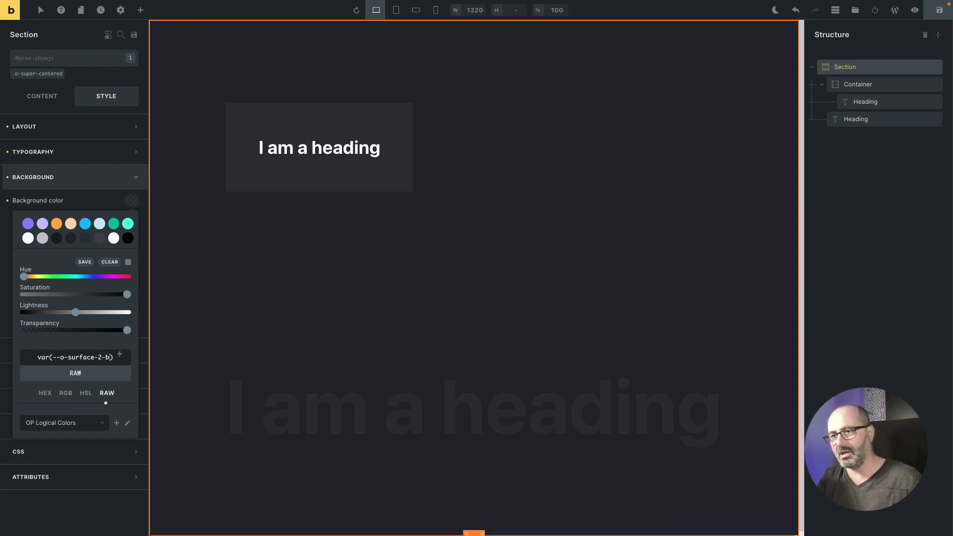
{"action": "type", "text": "rand"}
{"action": "left_click", "coordinate": [121, 314]}
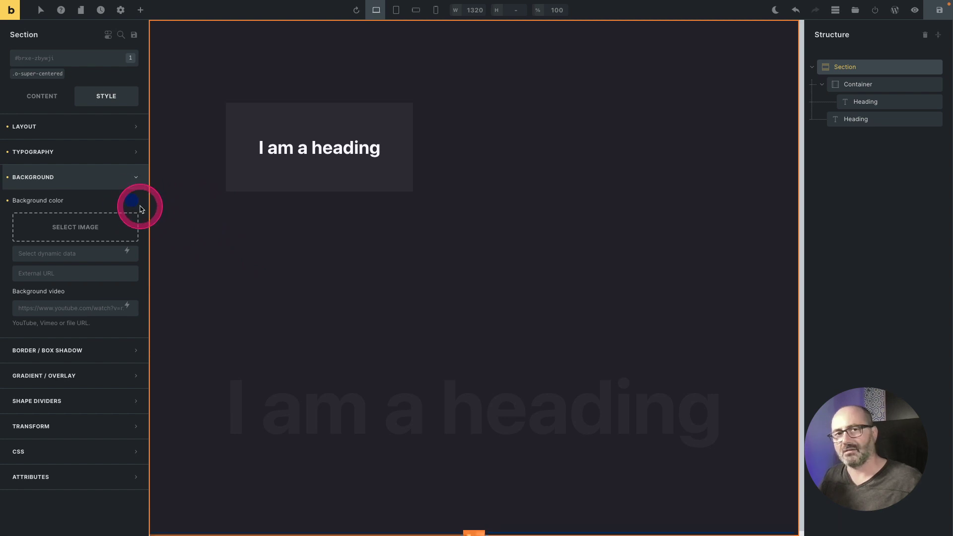
{"action": "key", "text": "ctrl+s"}
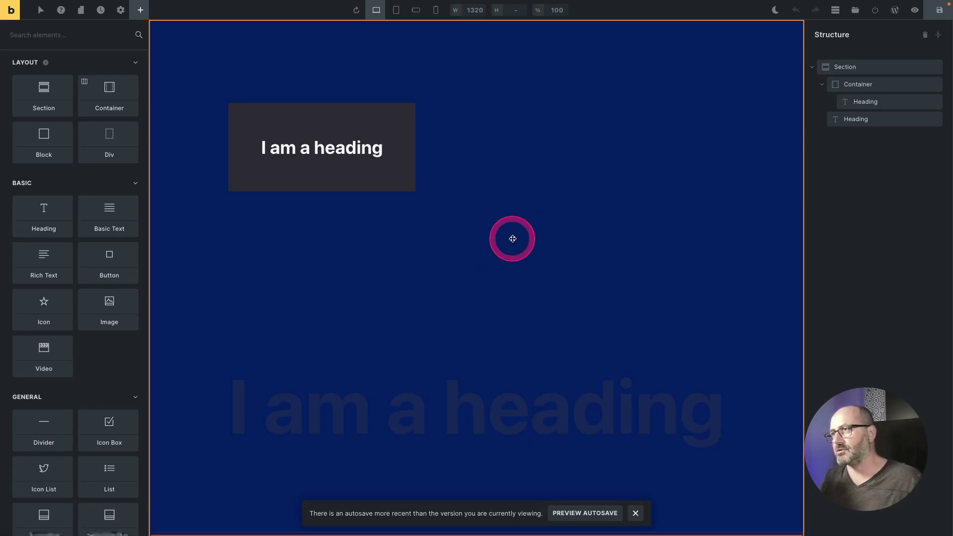
Clear the section's background color.
{"action": "left_click", "coordinate": [387, 270]}
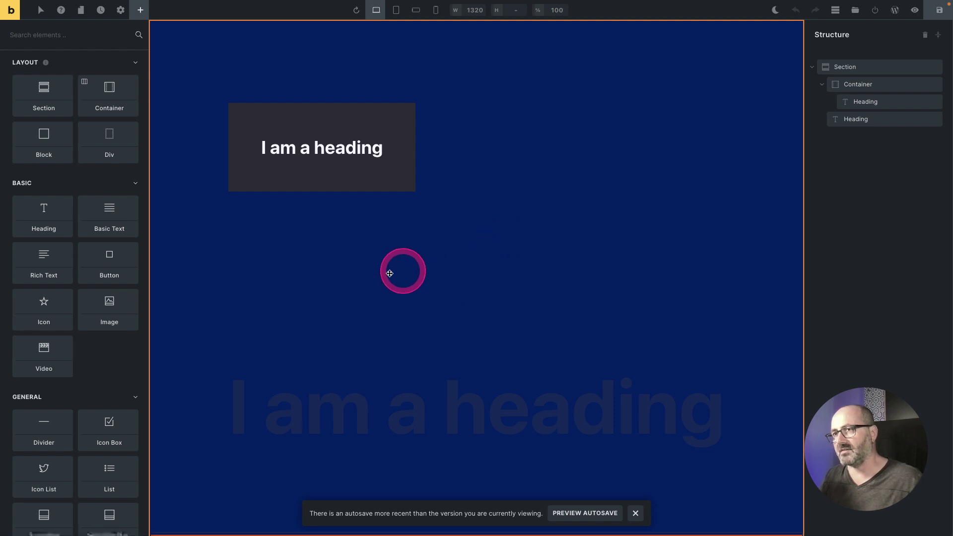
{"action": "left_click", "coordinate": [25, 178]}
{"action": "left_click", "coordinate": [9, 201]}
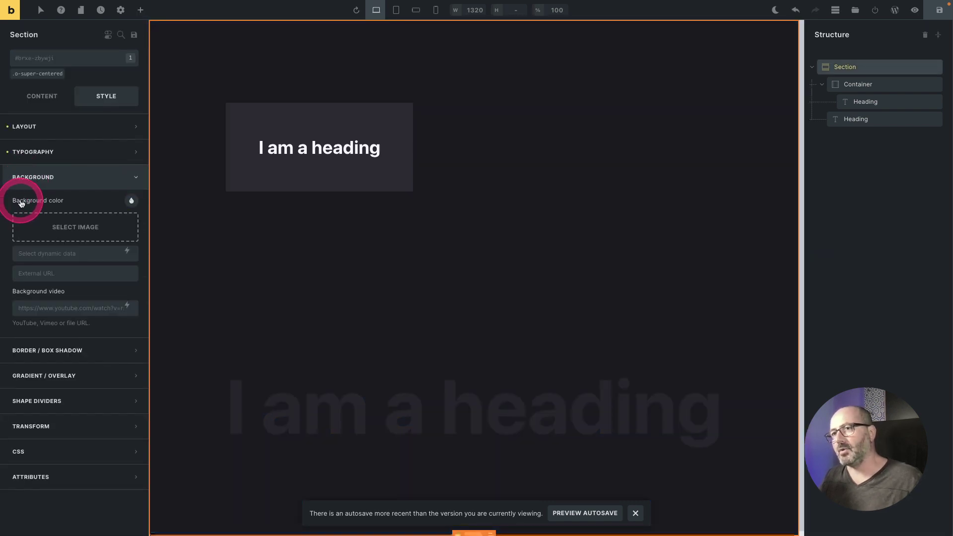
Try the o-surface-3-visited class on the section and remove it again.
{"action": "left_click", "coordinate": [84, 61]}
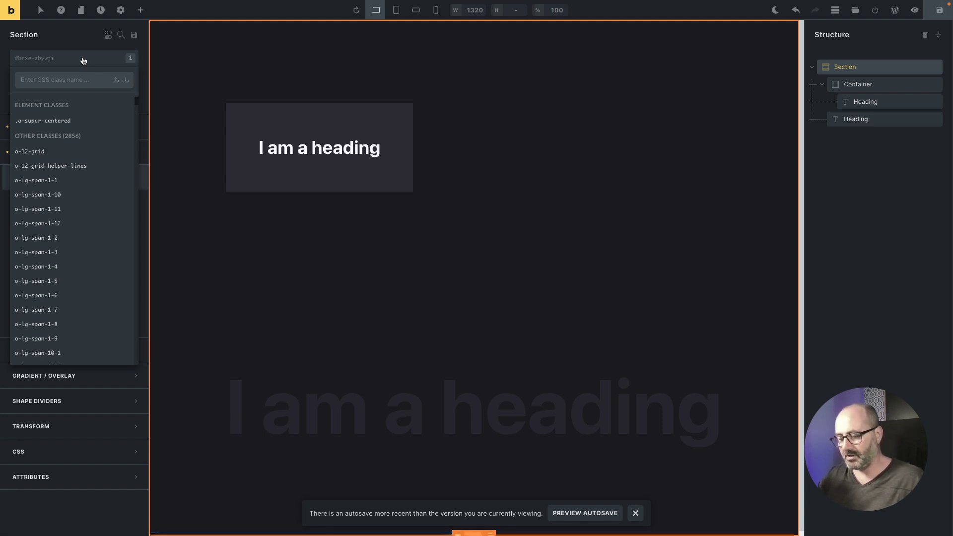
{"action": "type", "text": "3-visi"}
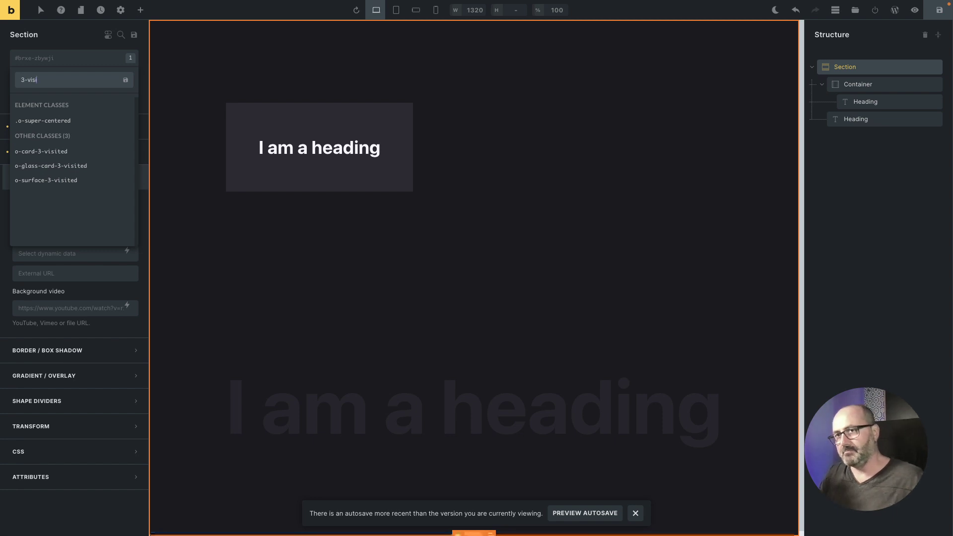
{"action": "left_click", "coordinate": [44, 182]}
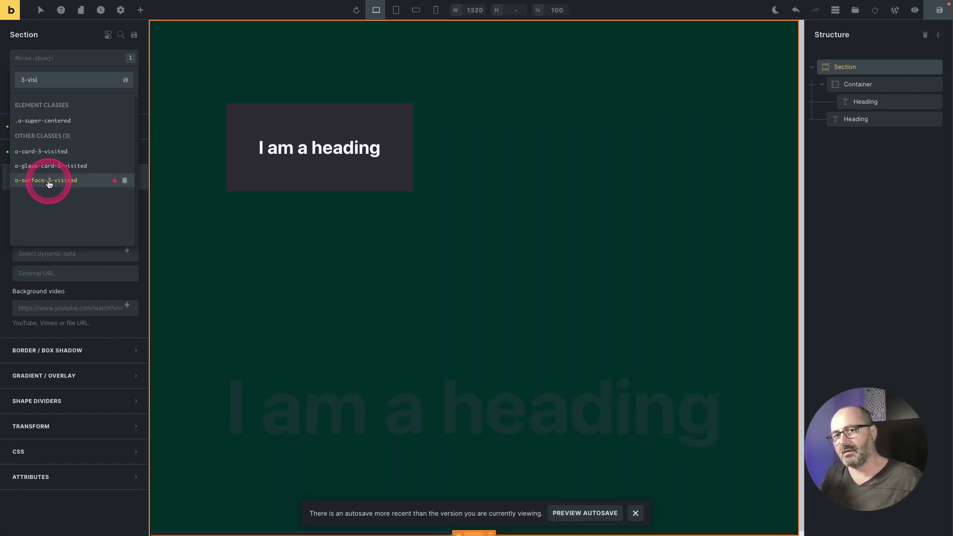
{"action": "left_click", "coordinate": [49, 182]}
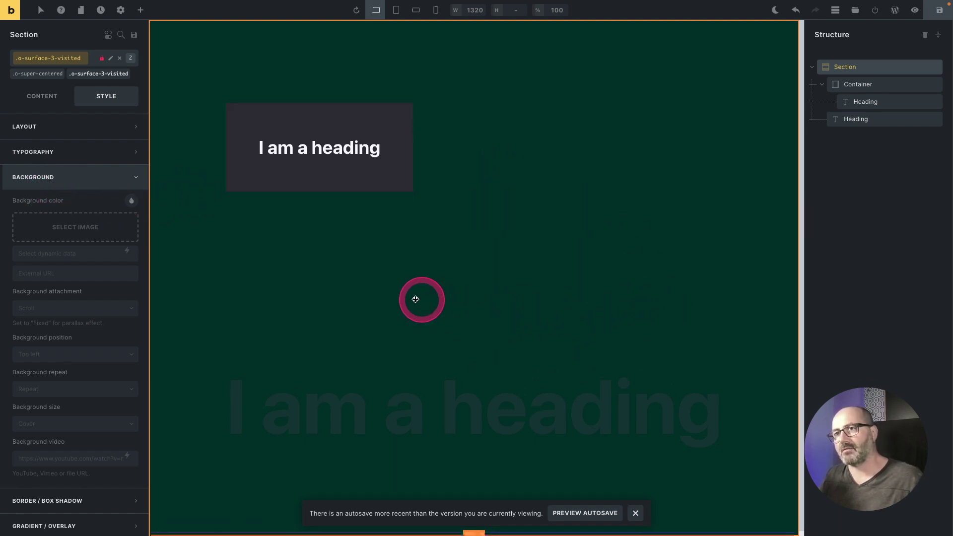
{"action": "left_click", "coordinate": [128, 74]}
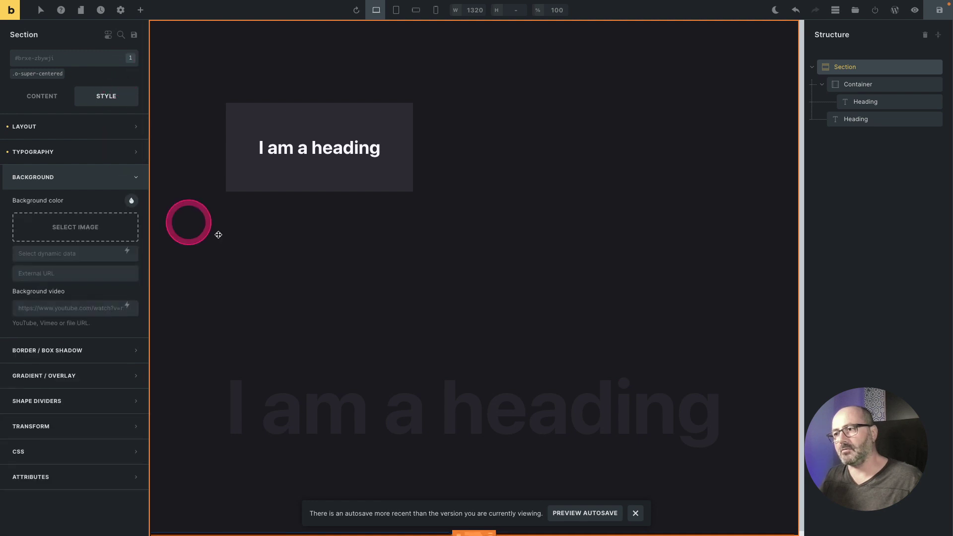
Add the o-surface-2-visited class and the size 2 padding class o-pad-2 to the large heading.
{"action": "left_click", "coordinate": [445, 399]}
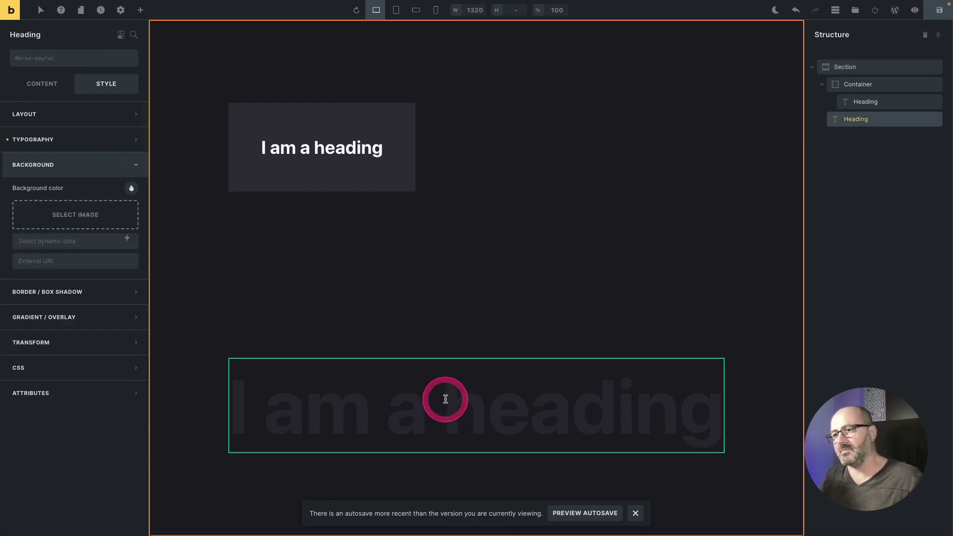
{"action": "left_click", "coordinate": [69, 59]}
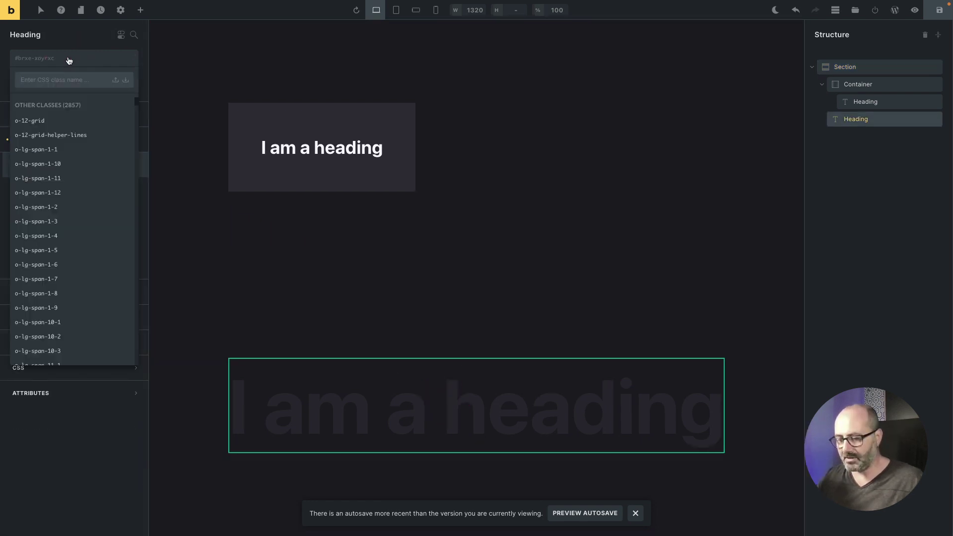
{"action": "type", "text": "visited"}
{"action": "left_click", "coordinate": [54, 150]}
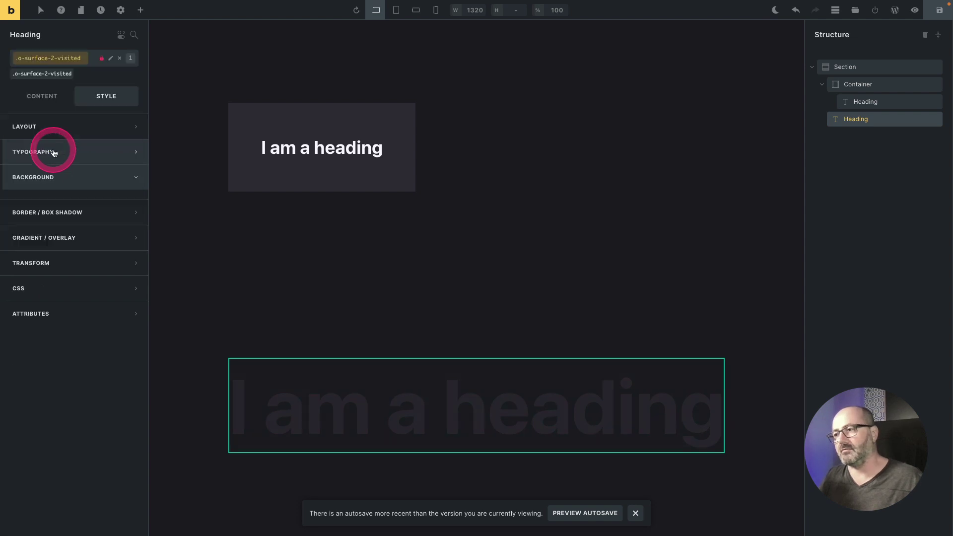
{"action": "left_click", "coordinate": [52, 61]}
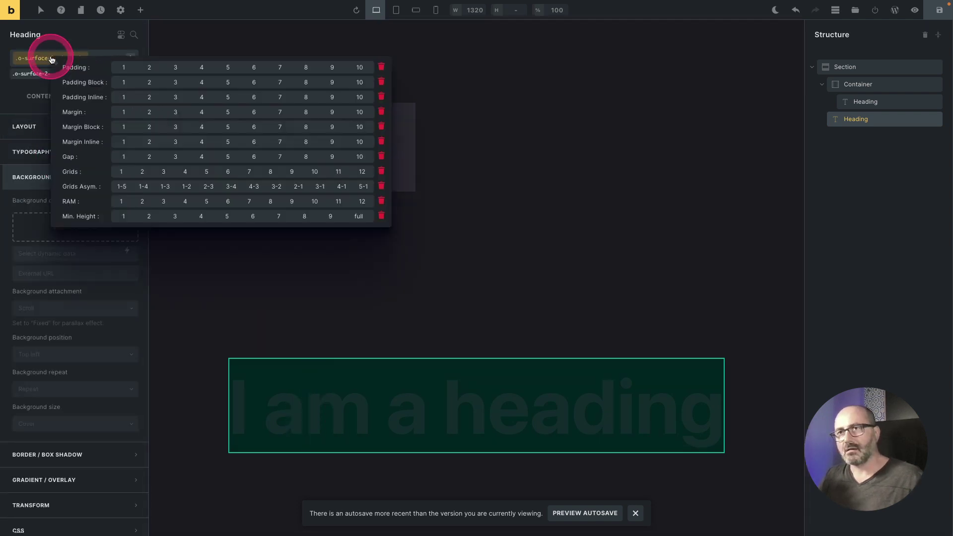
{"action": "left_click", "coordinate": [150, 68]}
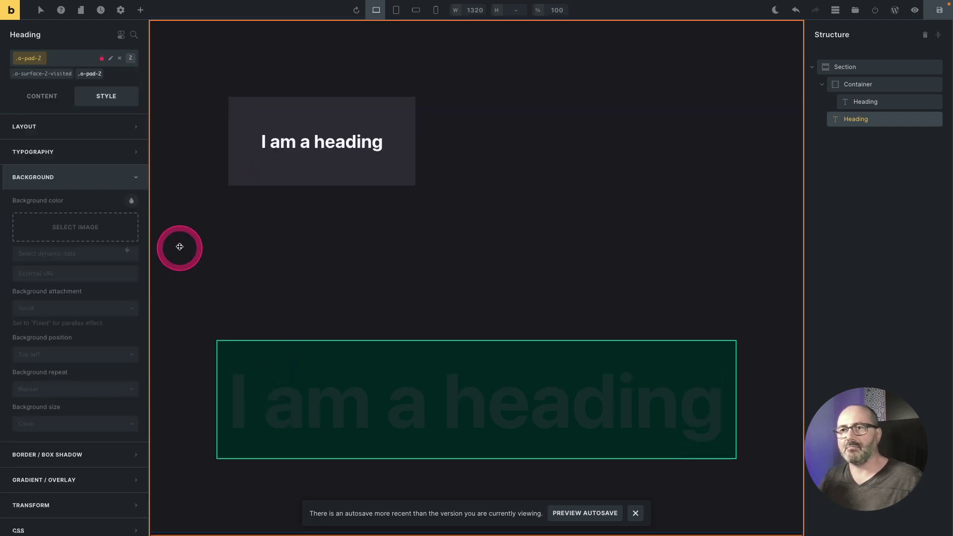
Set the large heading's own typography color, outside its classes, to the theme neutral BW.
{"action": "left_click", "coordinate": [124, 151]}
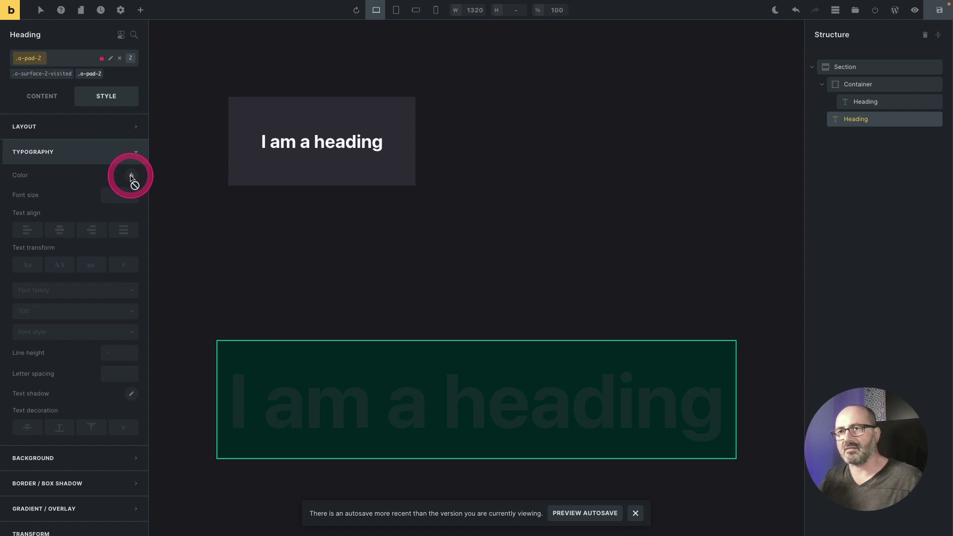
{"action": "left_click", "coordinate": [92, 75]}
{"action": "left_click", "coordinate": [123, 158]}
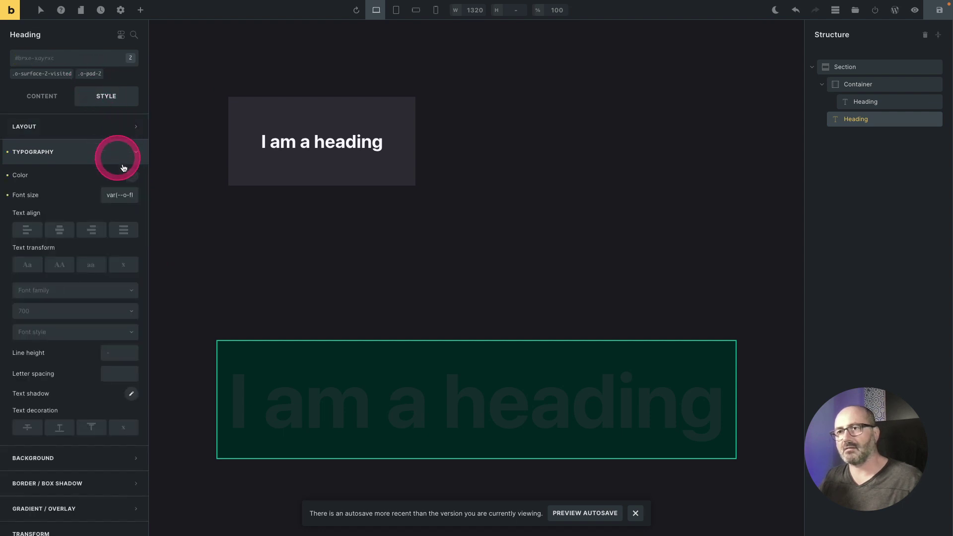
{"action": "left_click", "coordinate": [132, 176]}
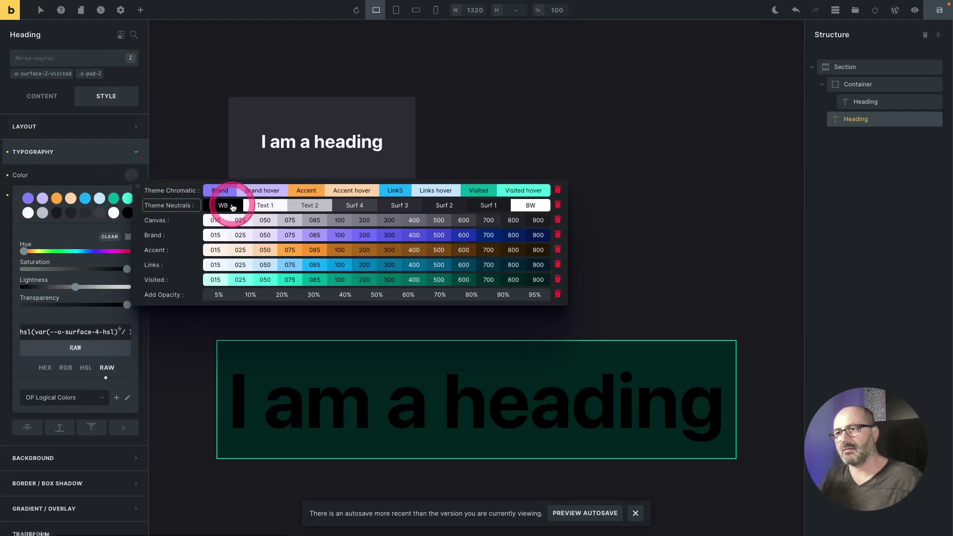
{"action": "left_click", "coordinate": [603, 256]}
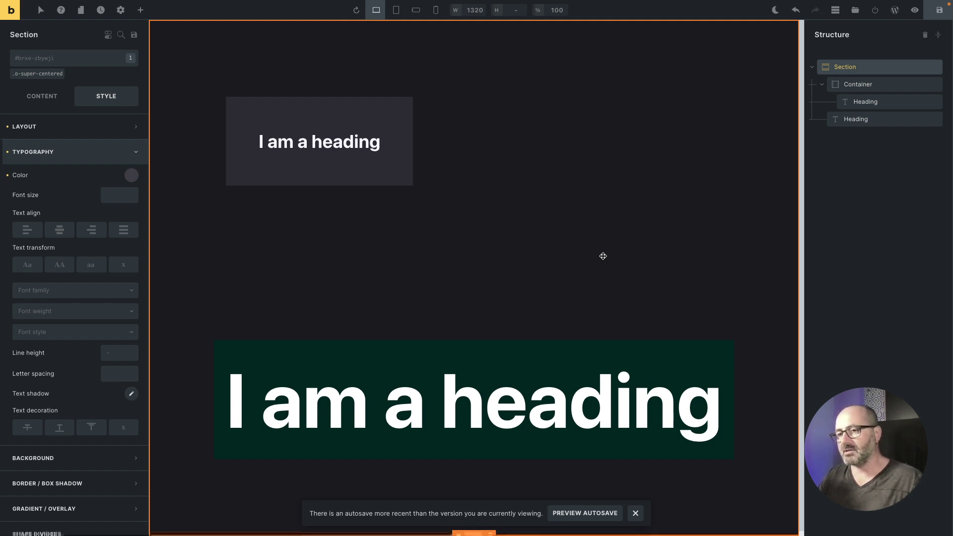
Set the large heading's typography color to Text 2 in its links variant, var(--o-text-2-links).
{"action": "left_click", "coordinate": [420, 407]}
{"action": "left_click", "coordinate": [419, 412]}
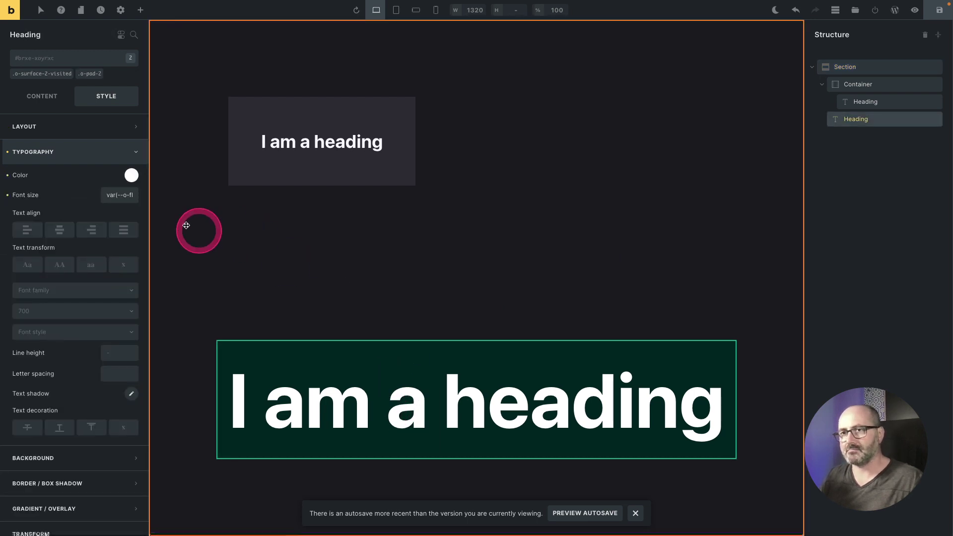
{"action": "left_click", "coordinate": [131, 175]}
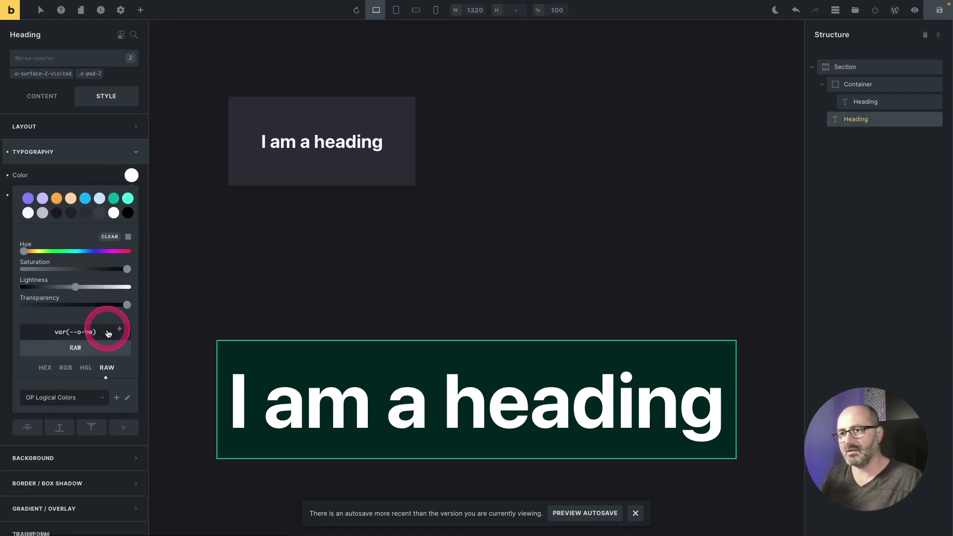
{"action": "left_click", "coordinate": [72, 330]}
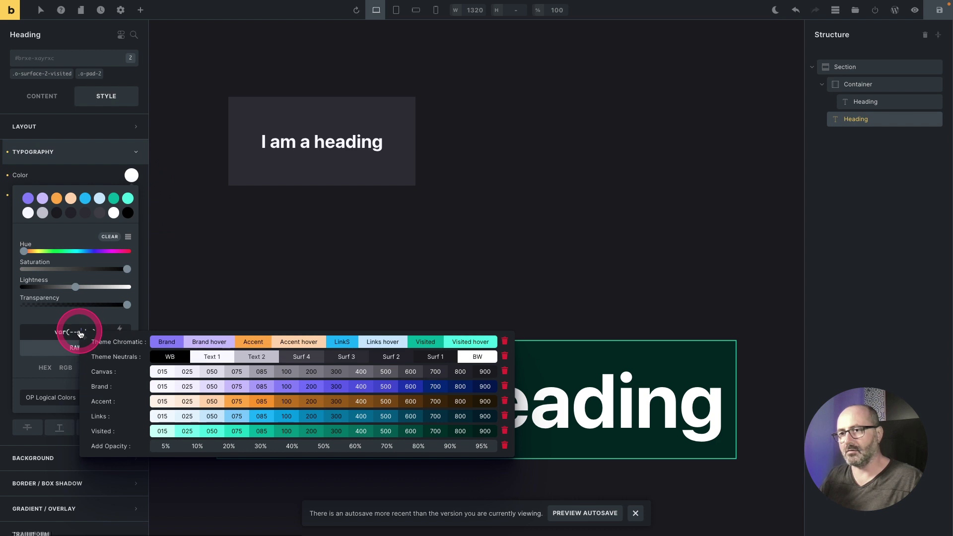
{"action": "left_click", "coordinate": [256, 357]}
{"action": "left_click", "coordinate": [99, 335]}
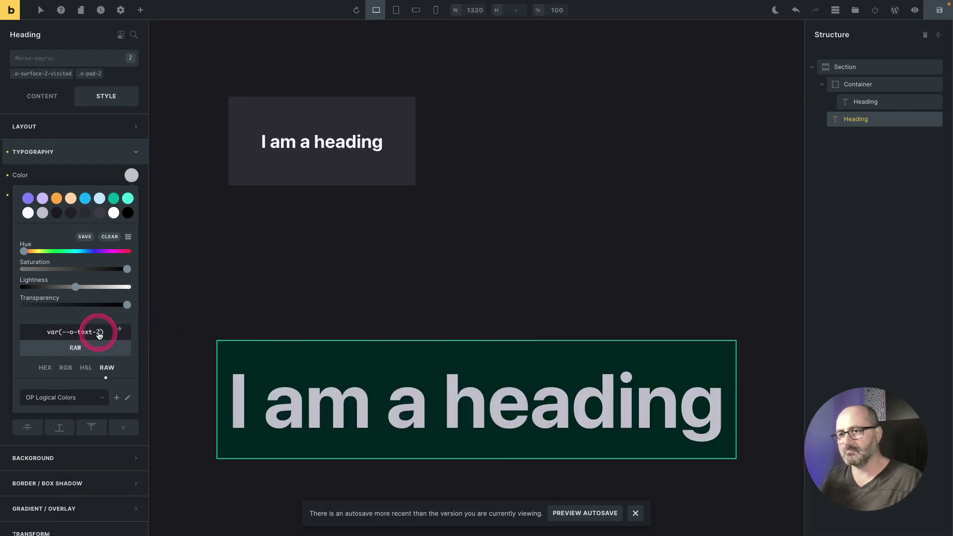
{"action": "type", "text": "-links"}
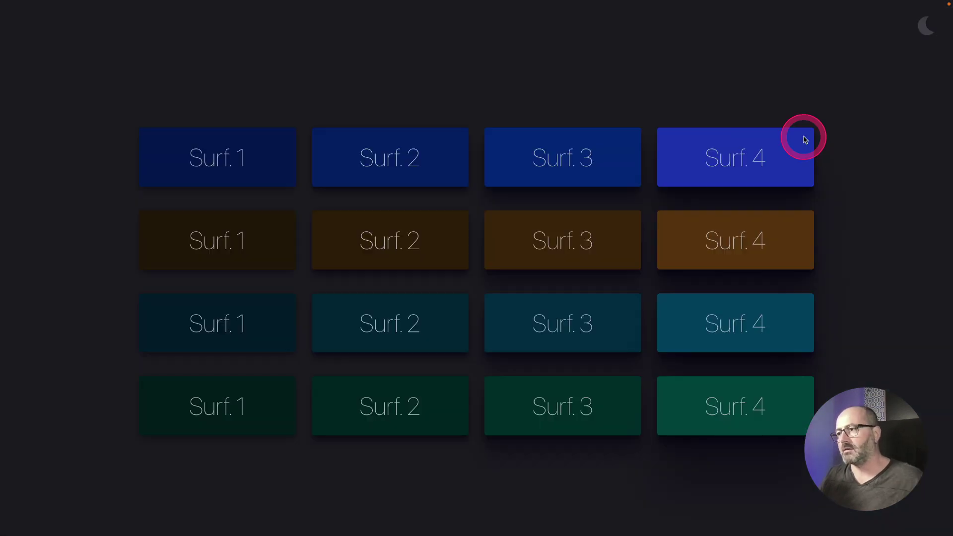
Switch to the demo page and examine the Intelligentsia vinyl XOXO and Distillery cards in dark and light mode.
{"action": "scroll", "coordinate": [802, 136], "scroll_direction": "down", "scroll_amount": 10}
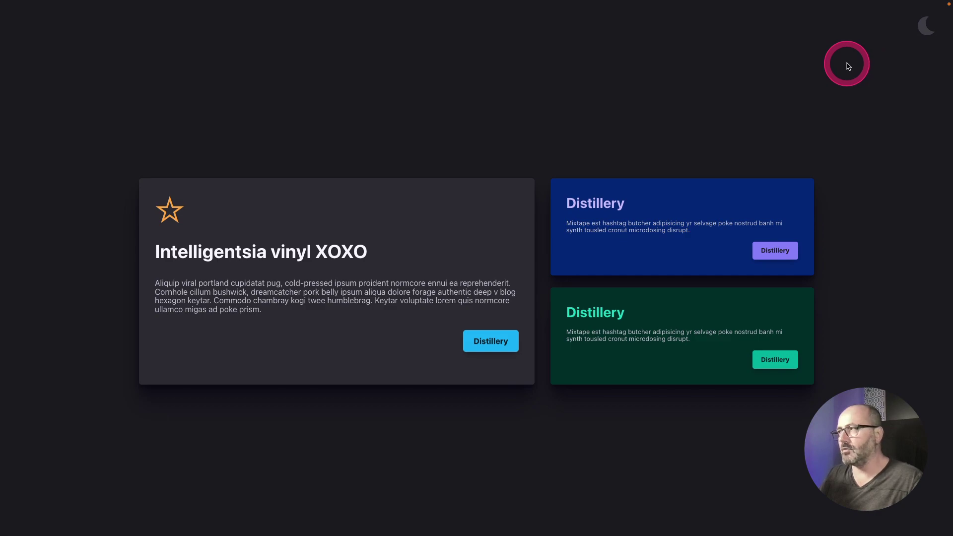
{"action": "left_click", "coordinate": [924, 34]}
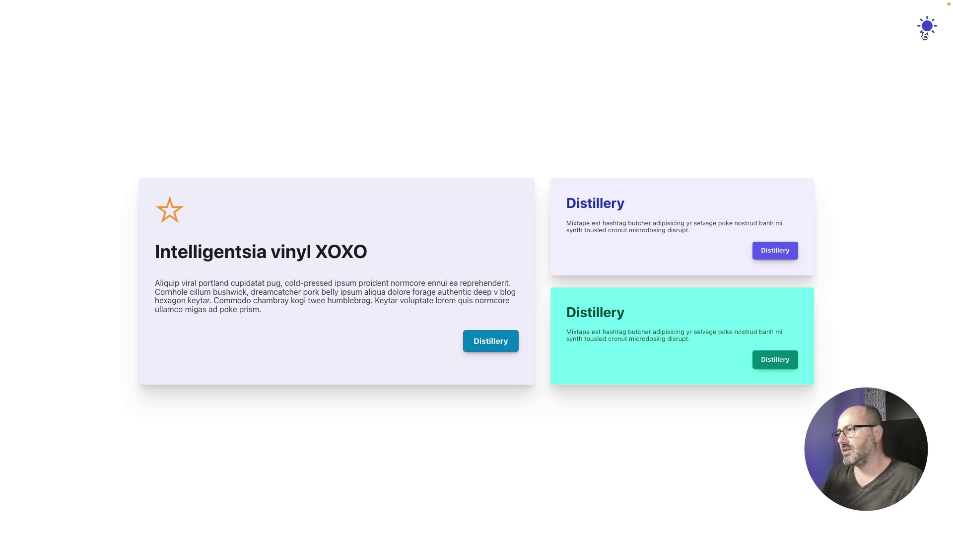
{"action": "scroll", "coordinate": [890, 198], "scroll_direction": "down", "scroll_amount": 10}
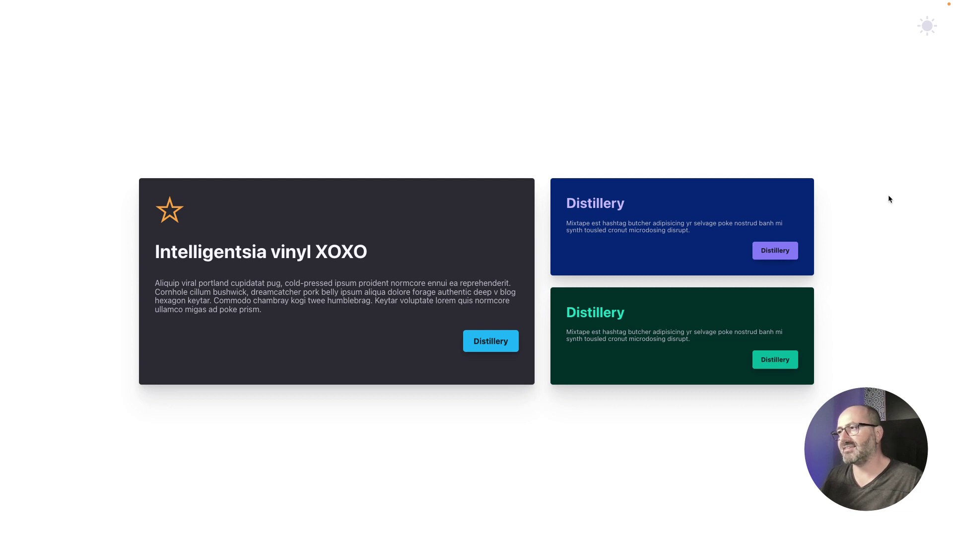
{"action": "left_click", "coordinate": [862, 164]}
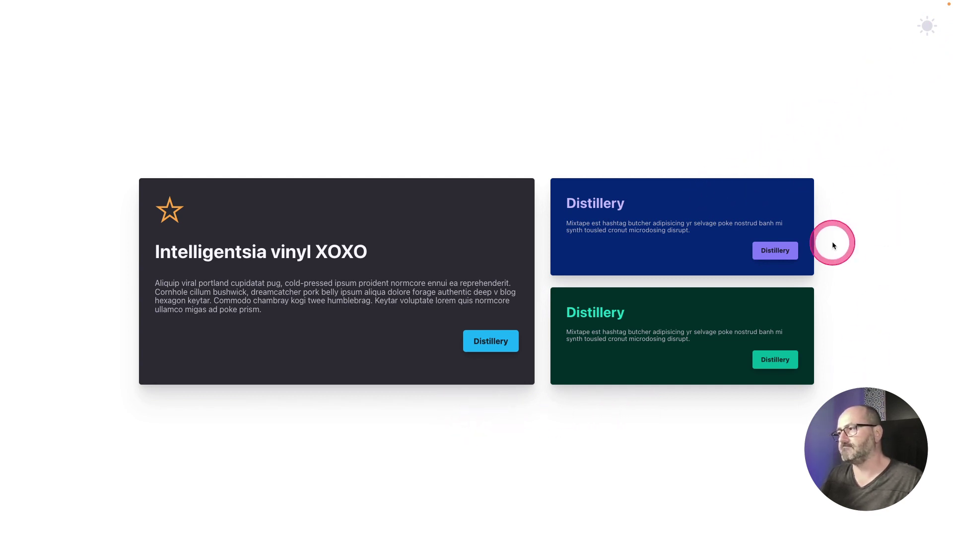
{"action": "left_click", "coordinate": [927, 25]}
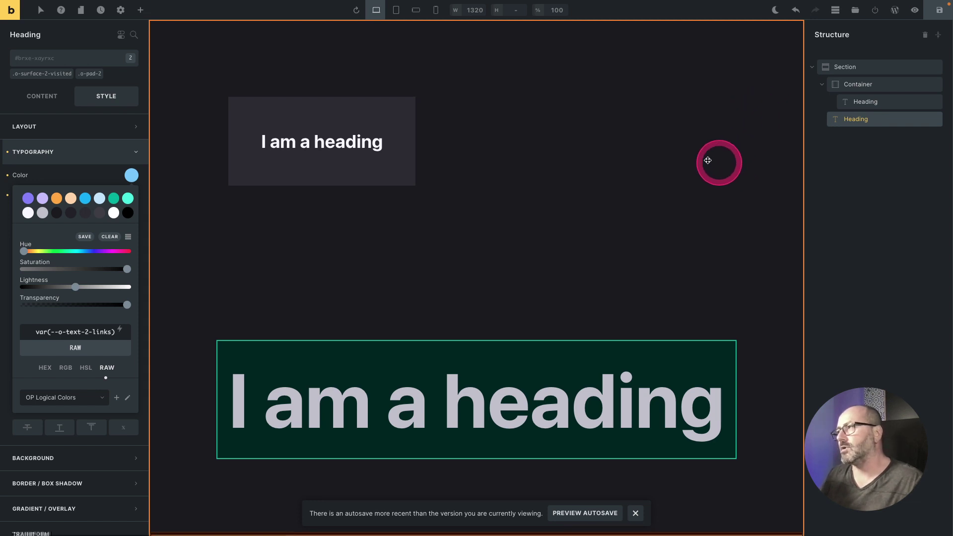
Add the o-invert class to the section and preview the inverted design in light and dark modes.
{"action": "left_click", "coordinate": [889, 67]}
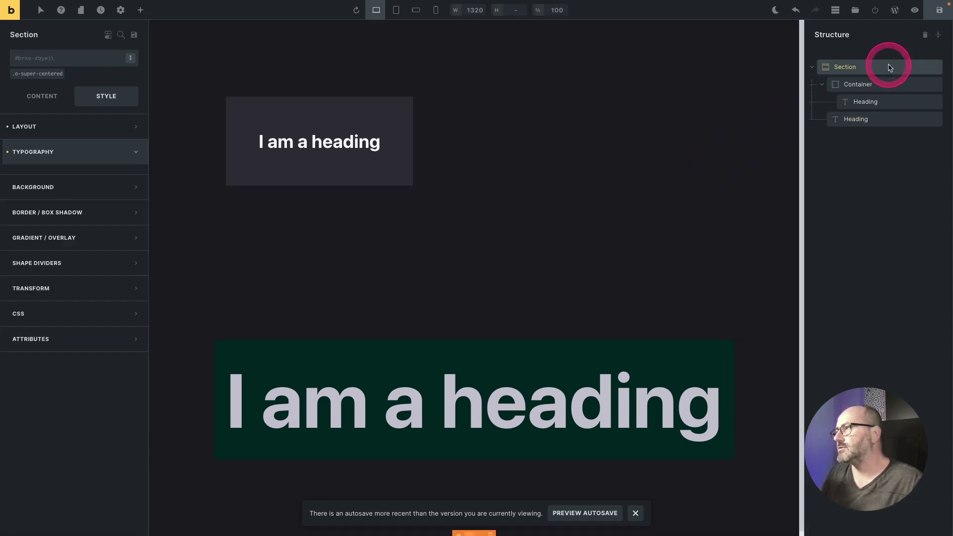
{"action": "left_click", "coordinate": [74, 64]}
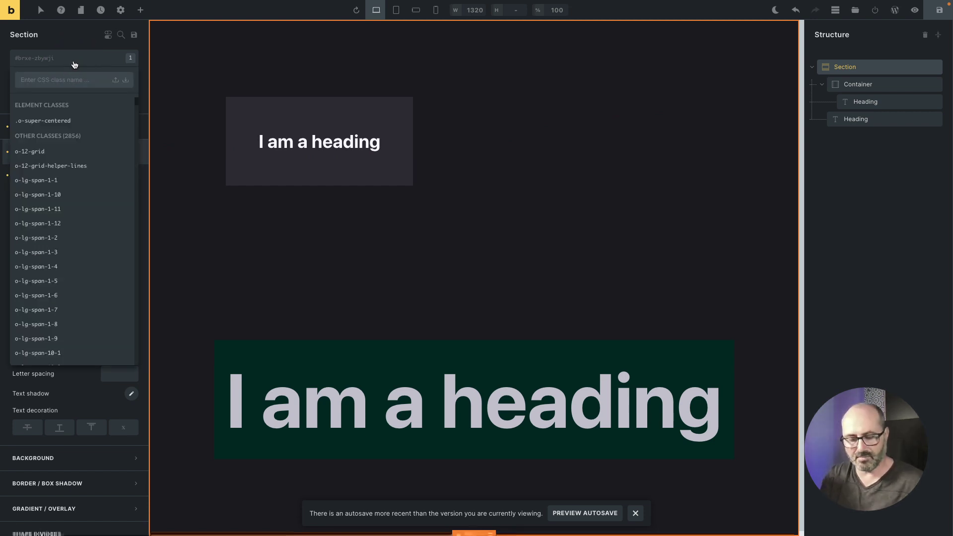
{"action": "type", "text": "invert"}
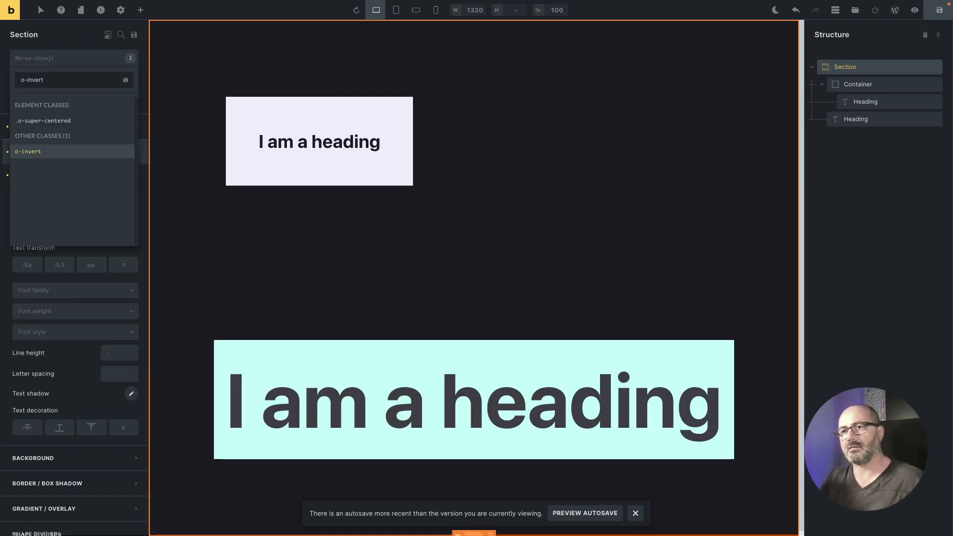
{"action": "key", "text": "Return"}
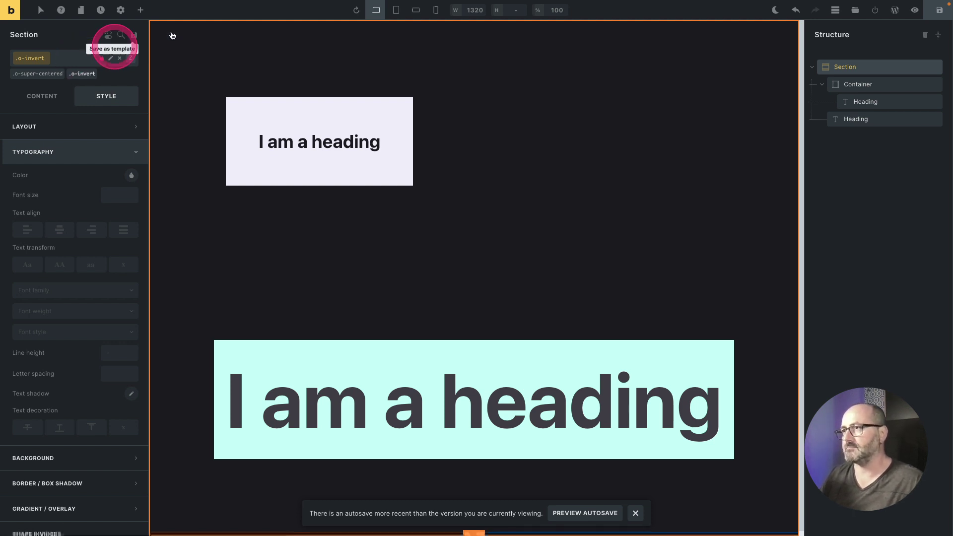
{"action": "left_click", "coordinate": [778, 11]}
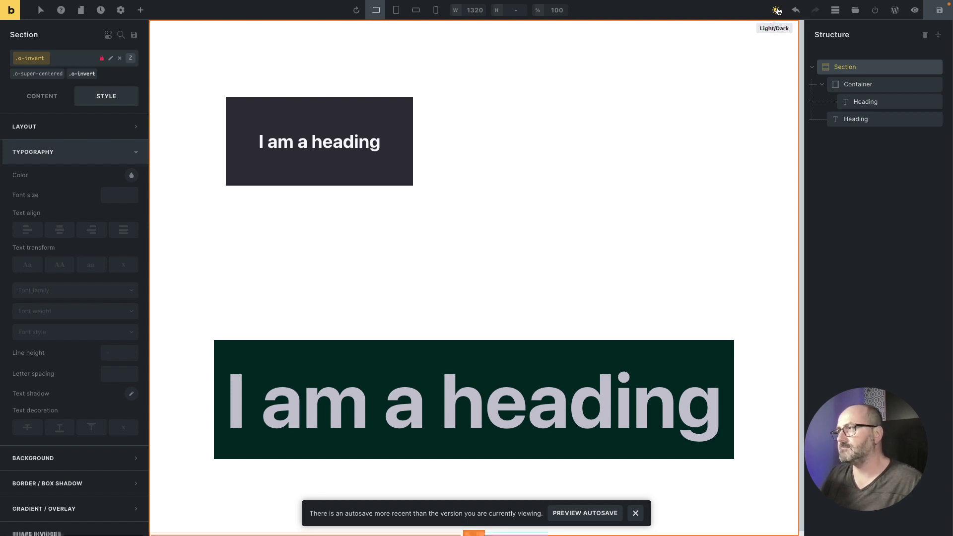
{"action": "left_click", "coordinate": [778, 11]}
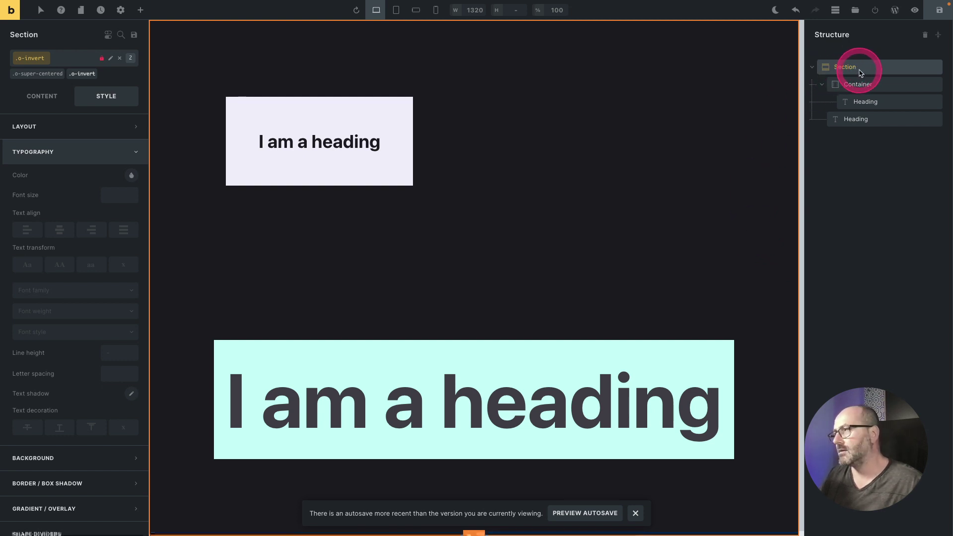
Set the section's own background color, outside its classes, to the theme neutral Surf 4.
{"action": "left_click", "coordinate": [105, 150]}
{"action": "left_click", "coordinate": [99, 177]}
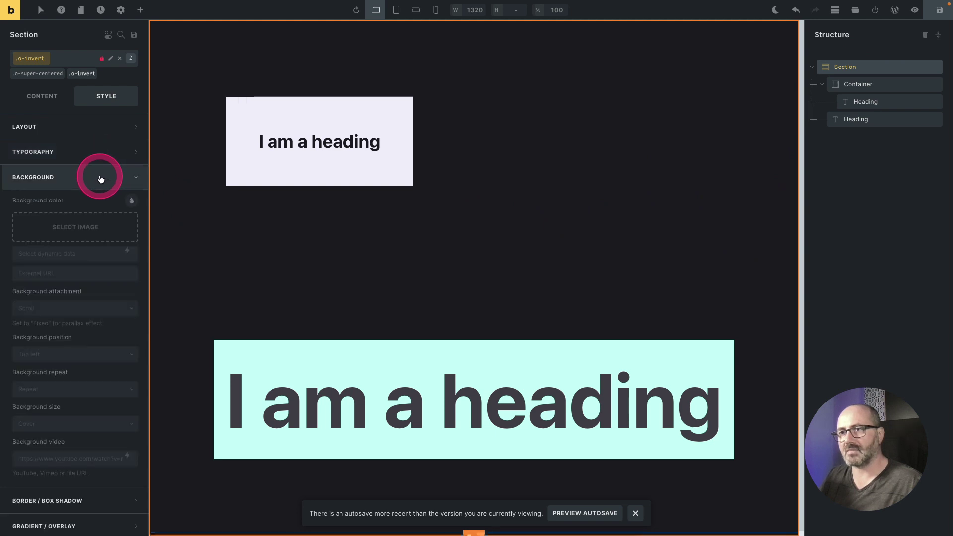
{"action": "left_click", "coordinate": [81, 73]}
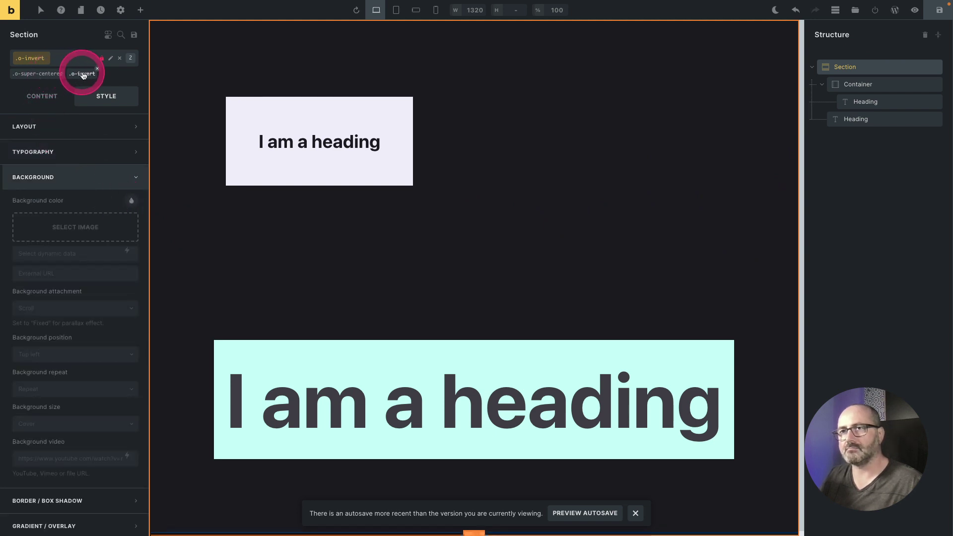
{"action": "left_click", "coordinate": [132, 202]}
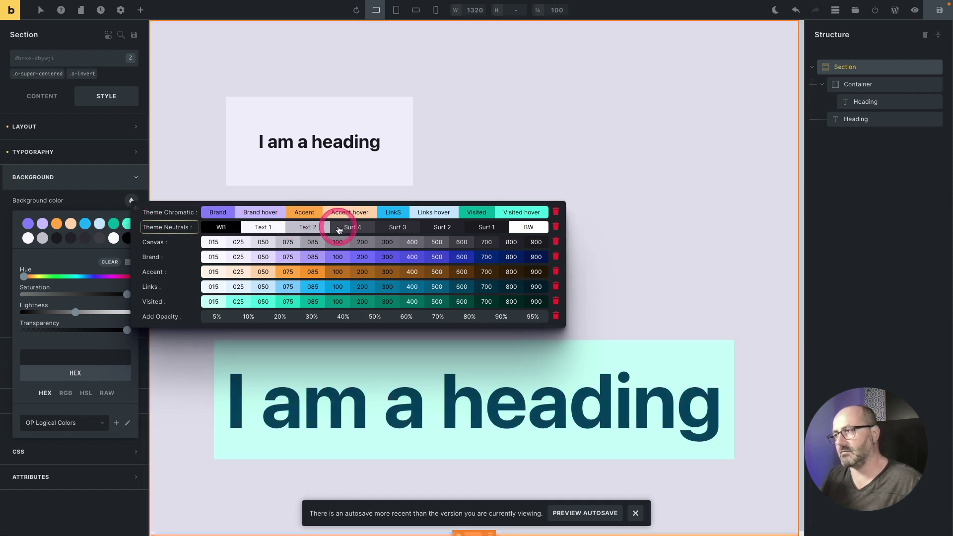
{"action": "left_click", "coordinate": [339, 228]}
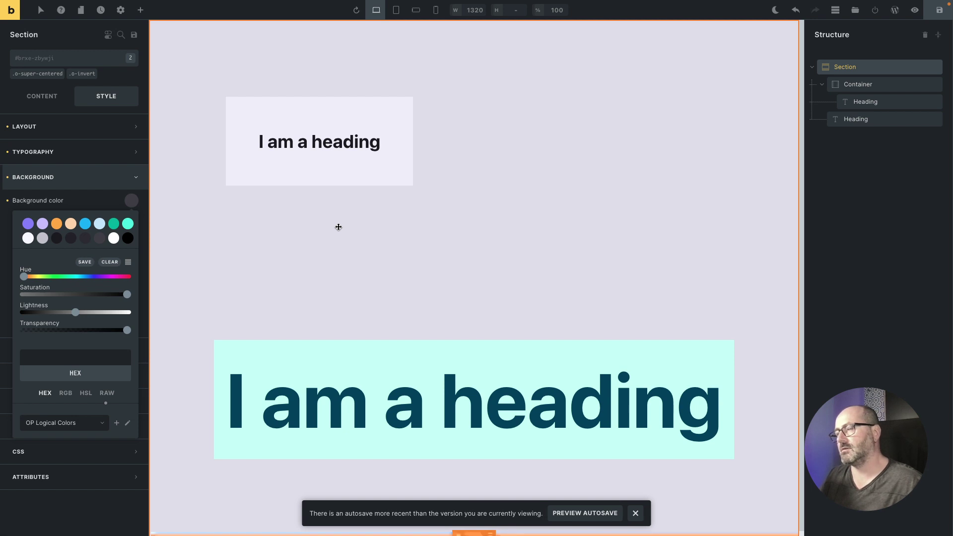
Preview the section's background in light and dark modes and remove its o-invert class.
{"action": "left_click", "coordinate": [773, 12]}
{"action": "left_click", "coordinate": [774, 12]}
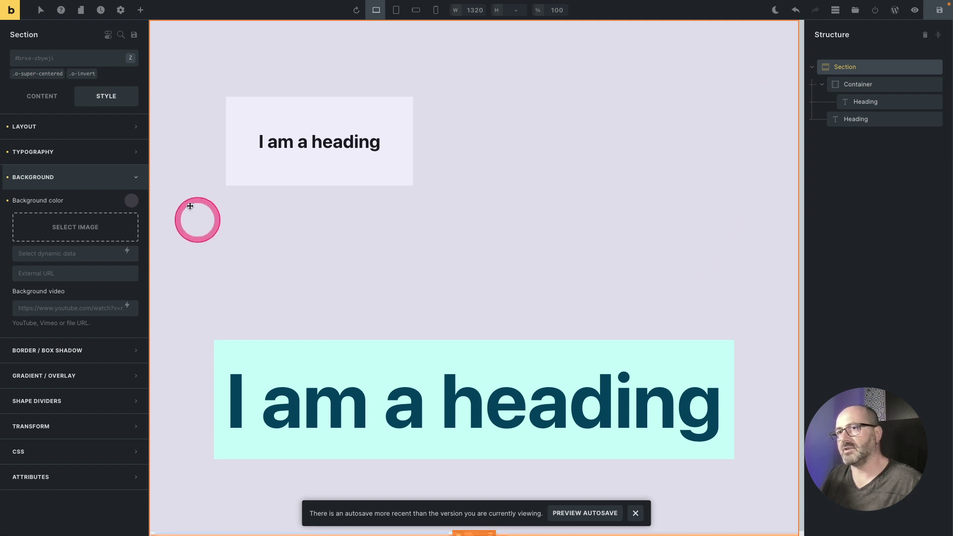
{"action": "left_click", "coordinate": [97, 69]}
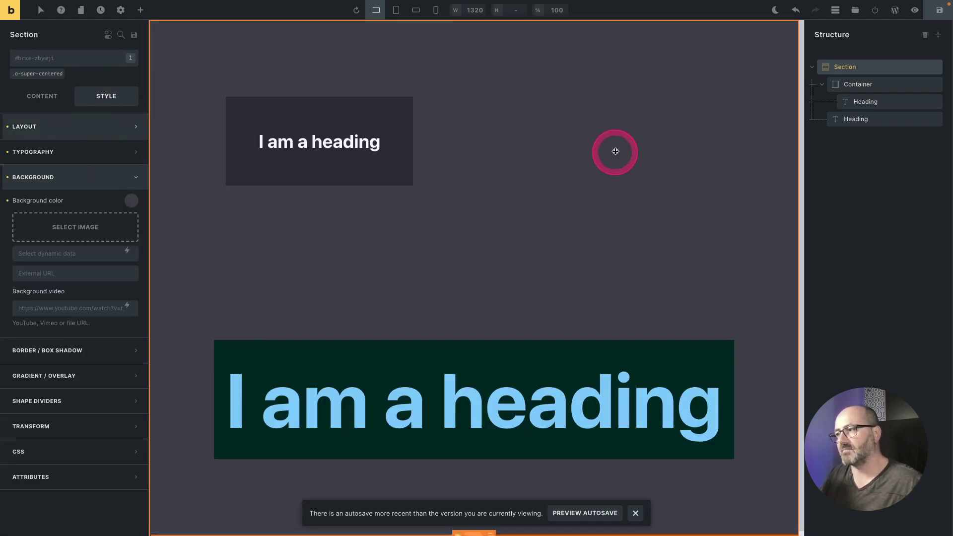